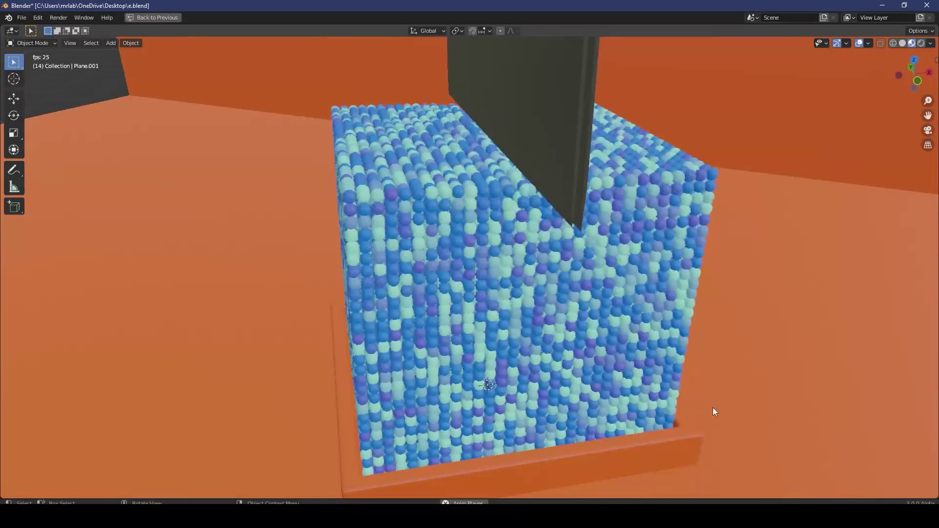
Examine the finished particle simulation from the active camera, comparing rendered and solid viewport shading.
middle_drag(712, 407, 527, 307)
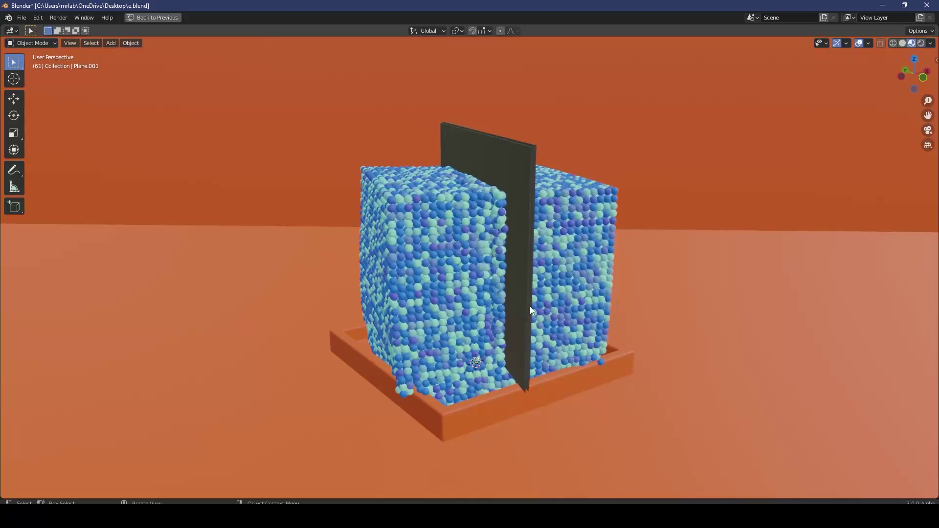
key(z)
click(530, 248)
key(KP_0)
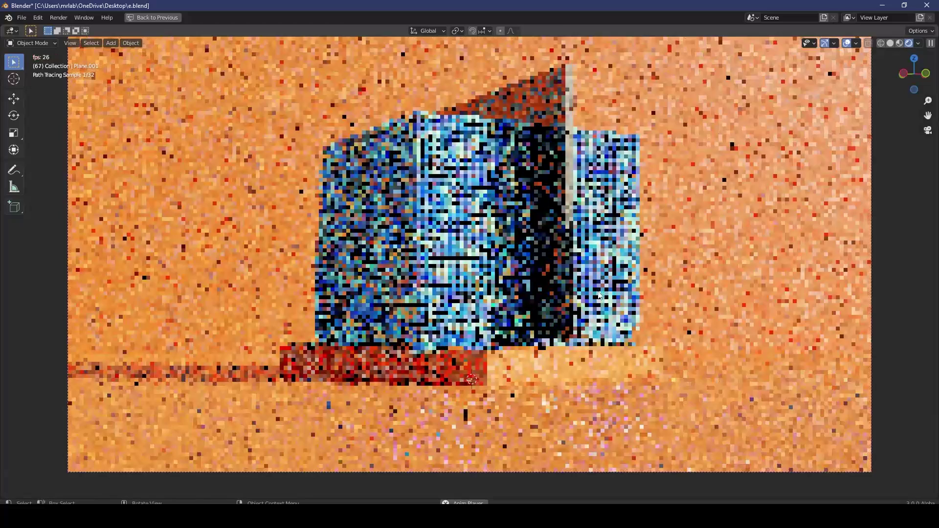
key(z)
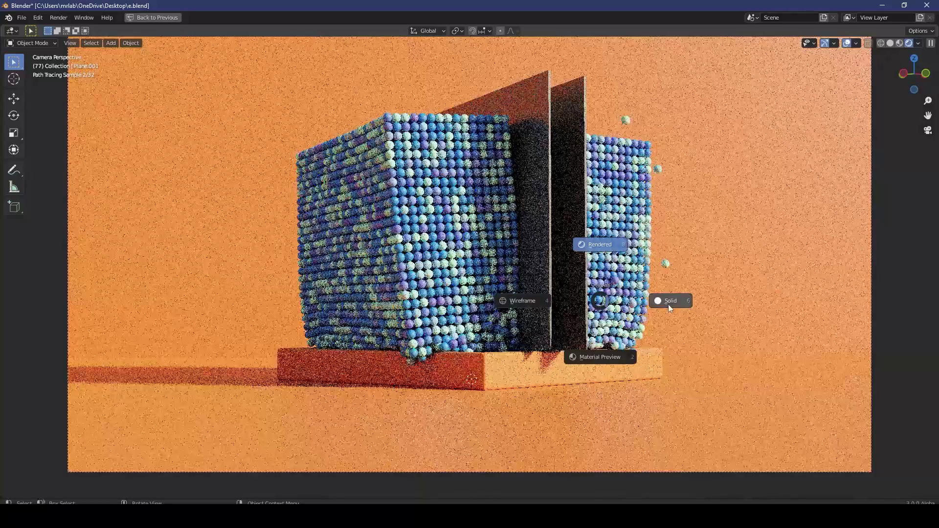
click(669, 301)
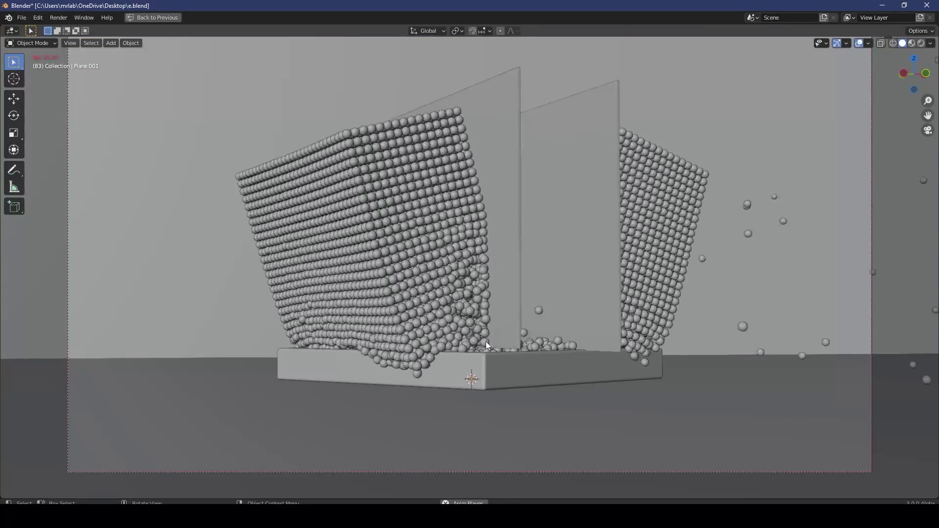
key(z)
click(511, 277)
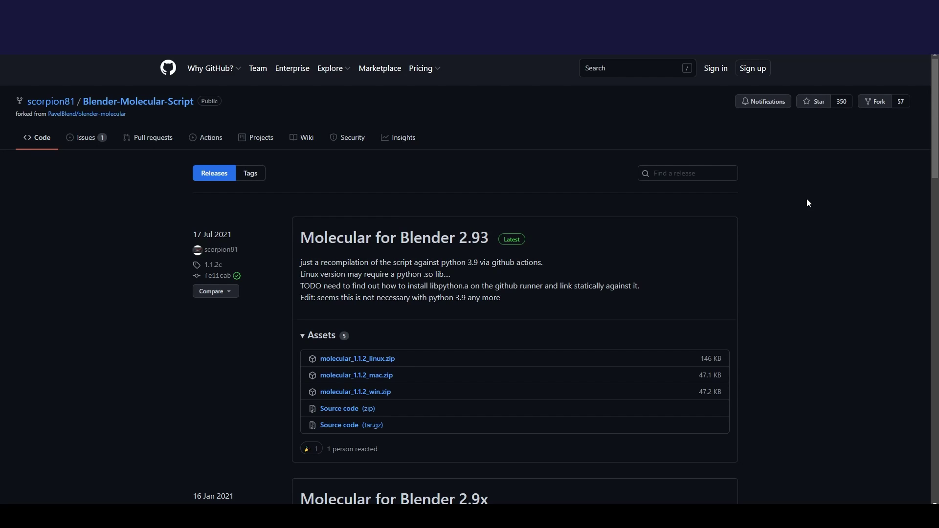
Switch to the Blender-Molecular-Script releases page on GitHub and look through the available Molecular downloads.
scroll(582, 363, down, 3)
scroll(491, 185, up, 2)
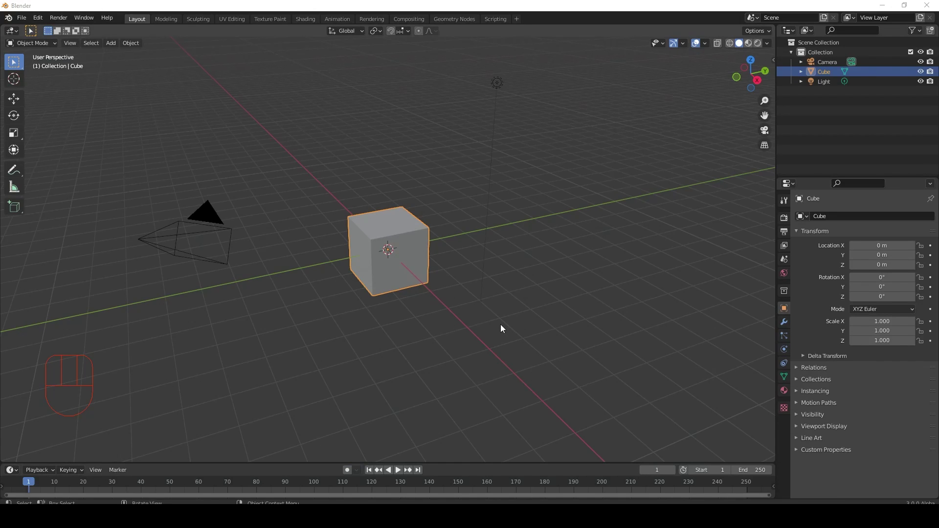
In Blender's add-on preferences, locate molecular_1.1.2_win.zip in the Blender Addons folder for installation, and cancel the file selection.
drag(38, 17, 65, 162)
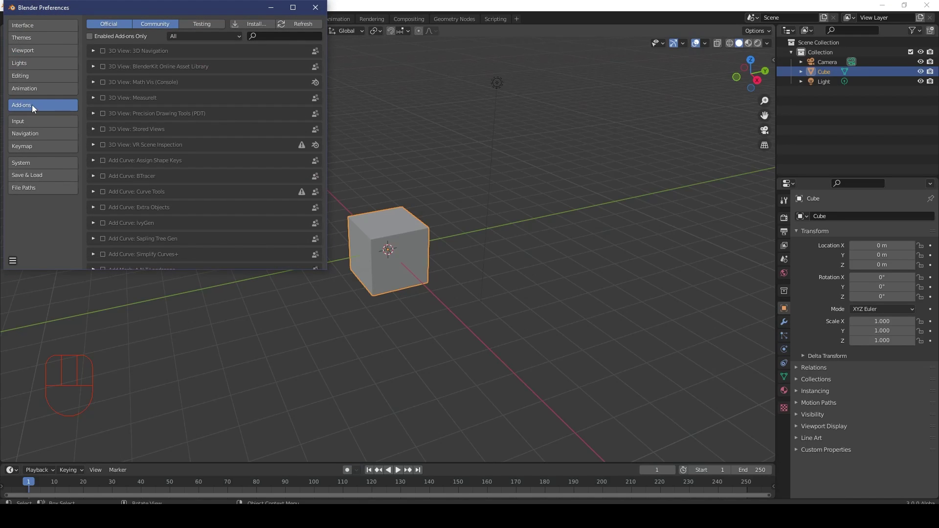
click(260, 24)
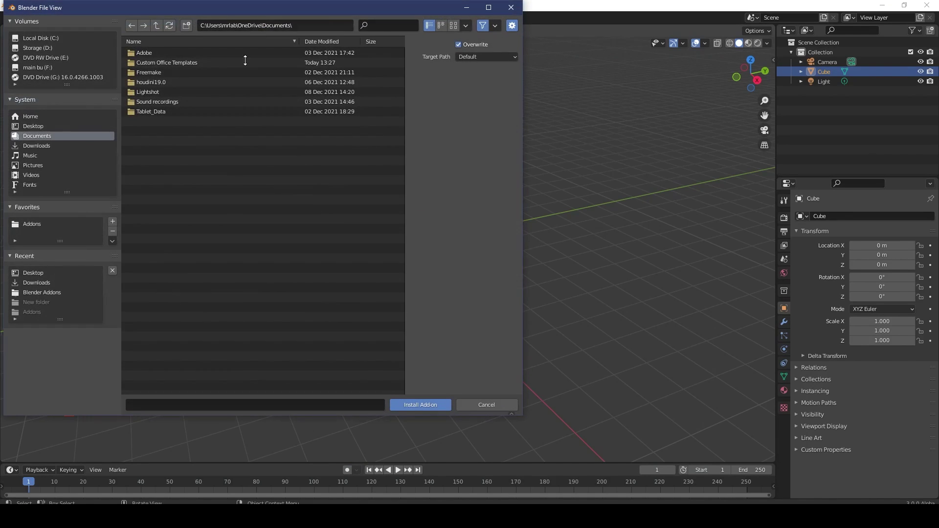
click(37, 224)
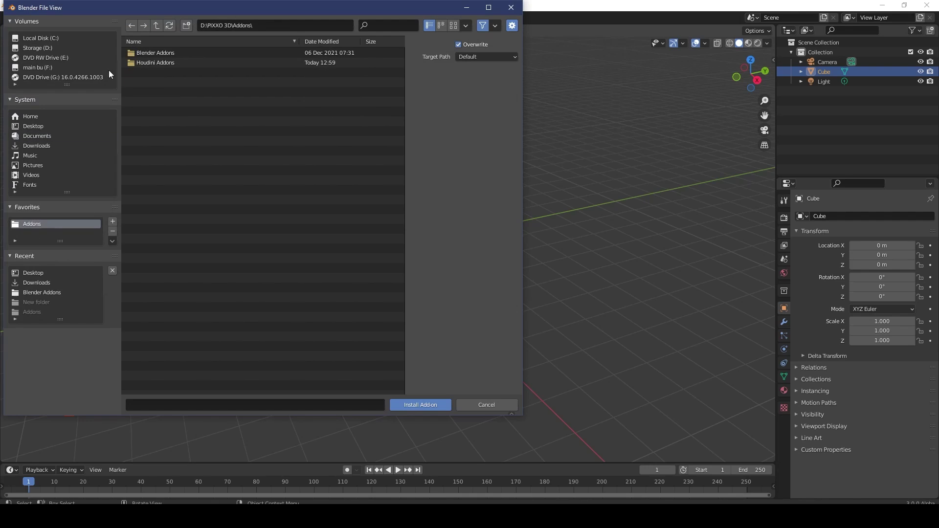
click(155, 52)
double_click(156, 52)
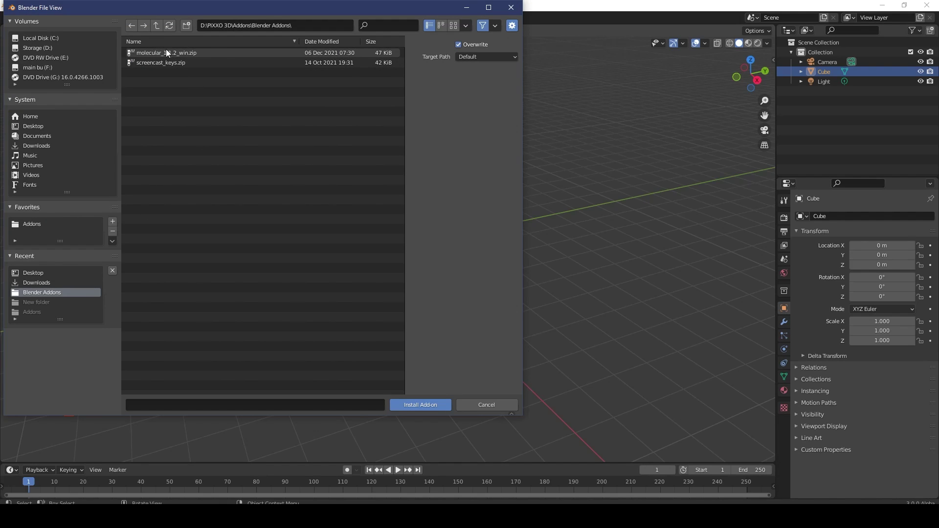
click(191, 51)
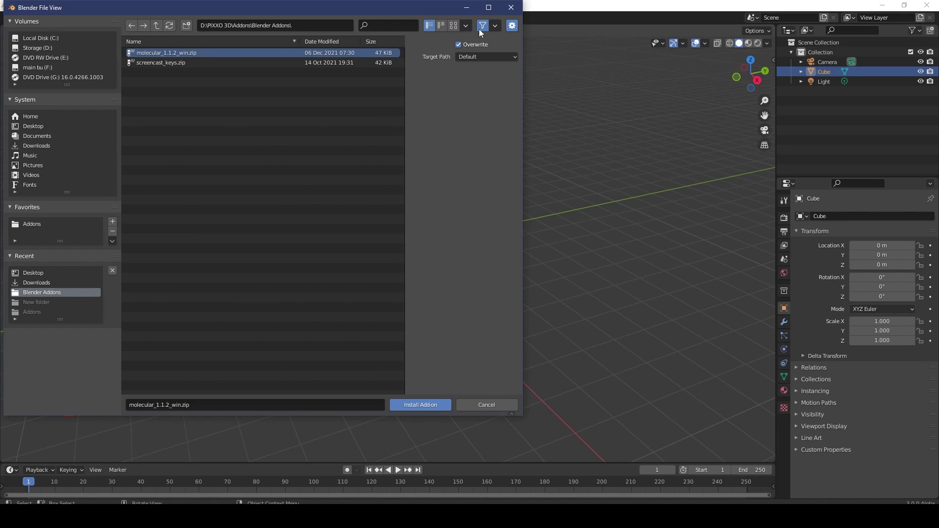
click(511, 8)
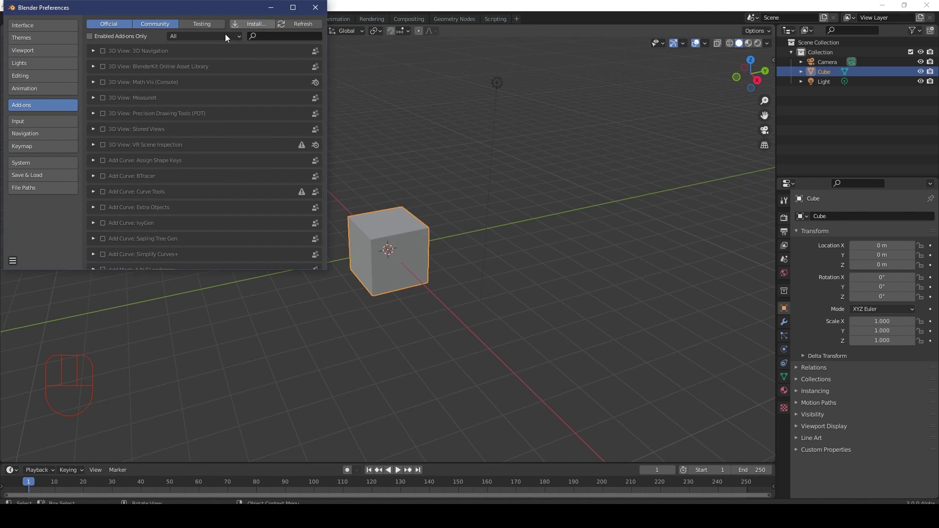
Search the add-ons for "mol" to check that Physics: Molecular is enabled, and close the preferences.
click(268, 36)
text(mol)
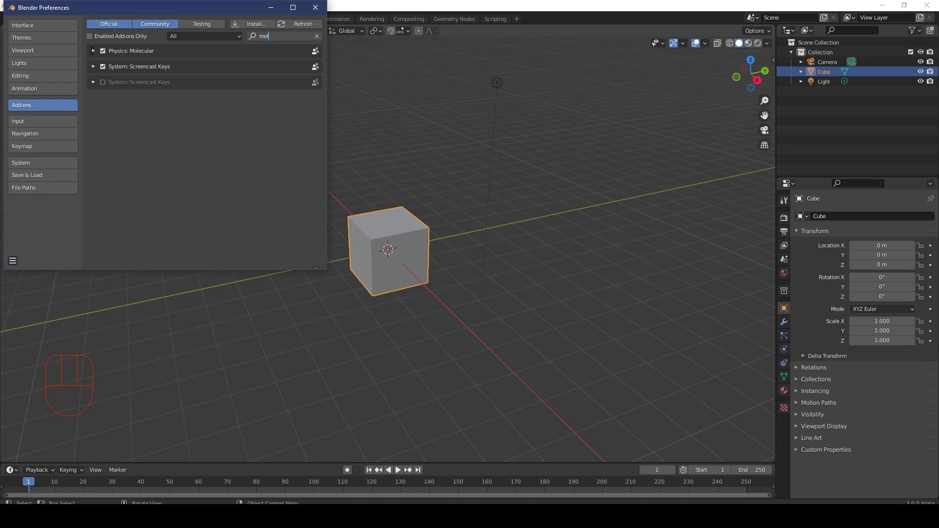
key(Return)
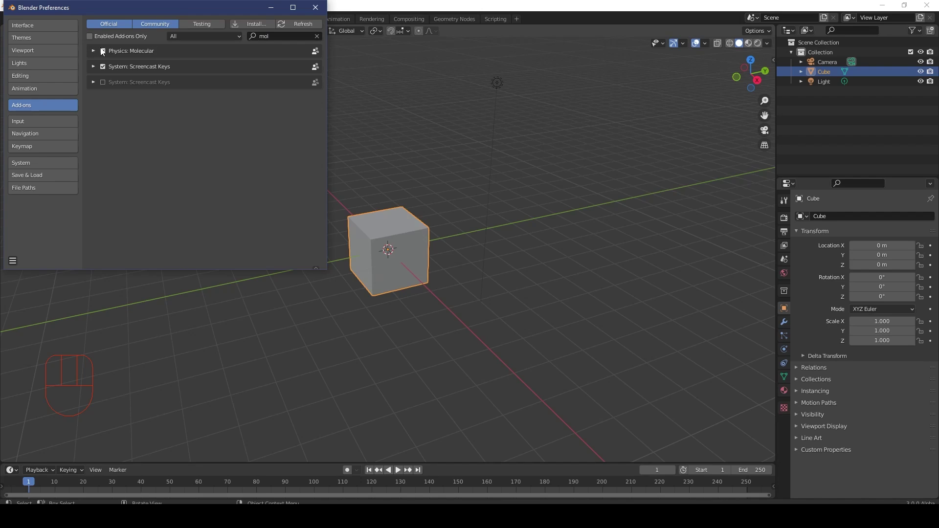
click(315, 7)
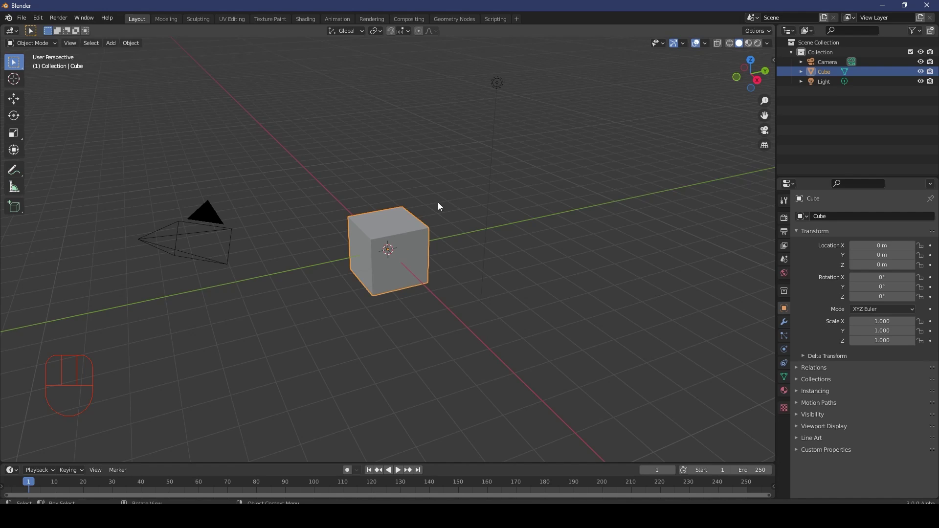
Add a particle system to the default cube.
scroll(398, 226, up, 3)
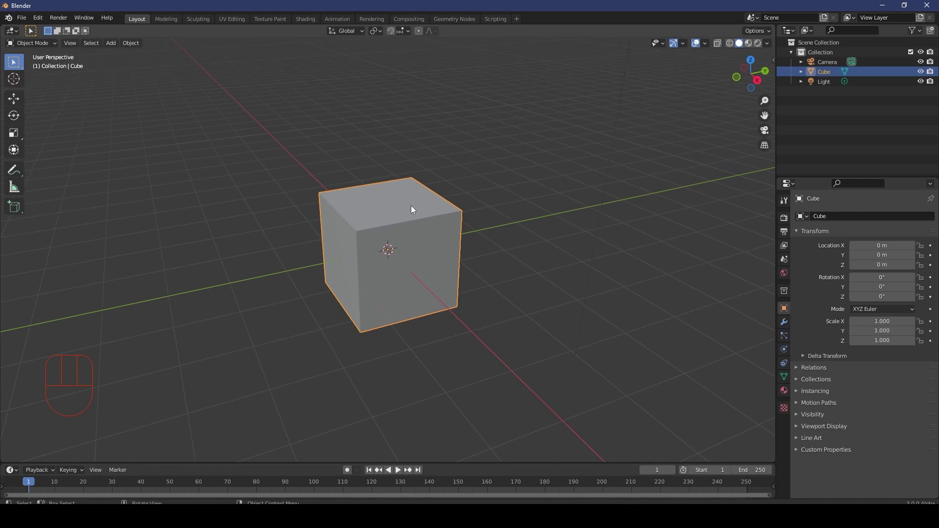
click(785, 335)
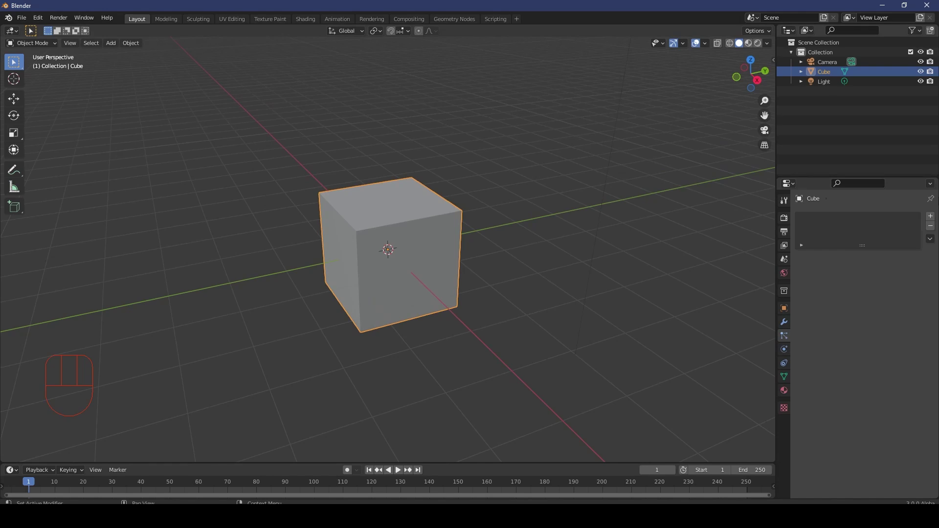
click(931, 218)
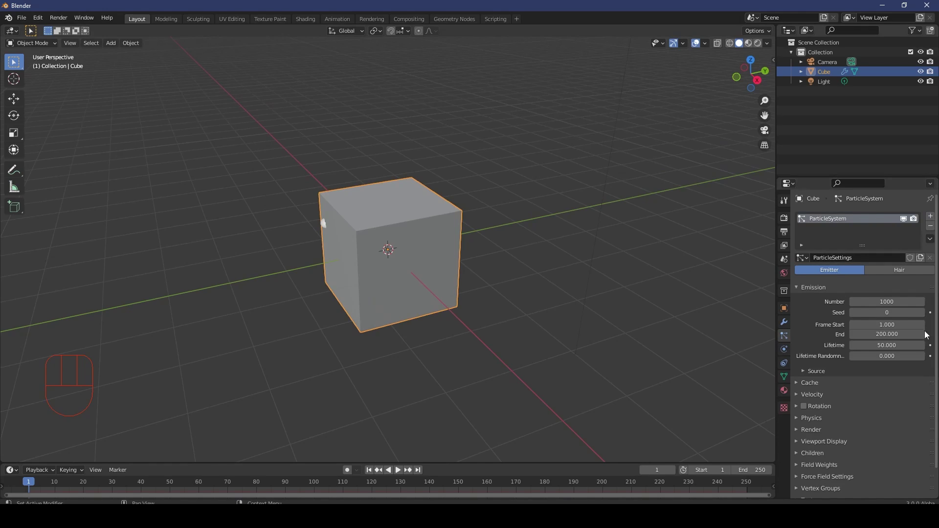
Play the animation to preview the cube's particle emission, and return to the first frame.
middle_click(489, 274)
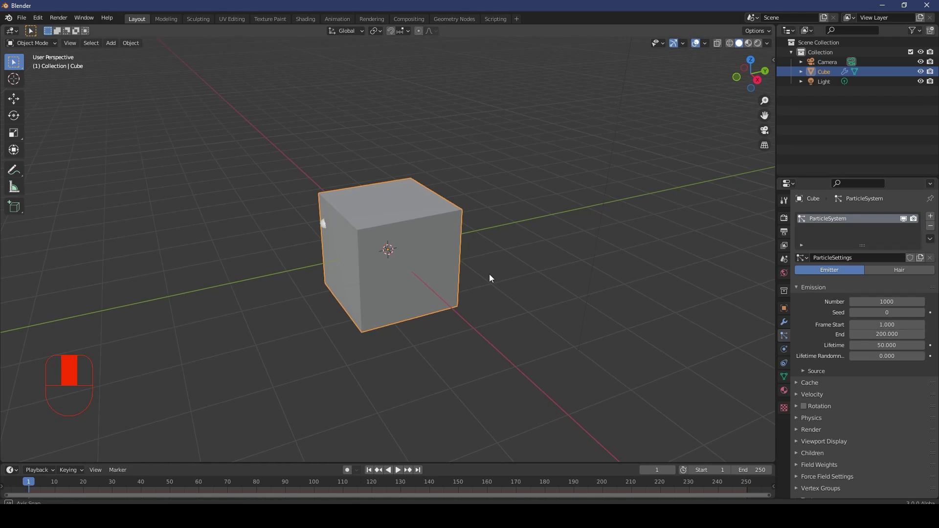
key(space)
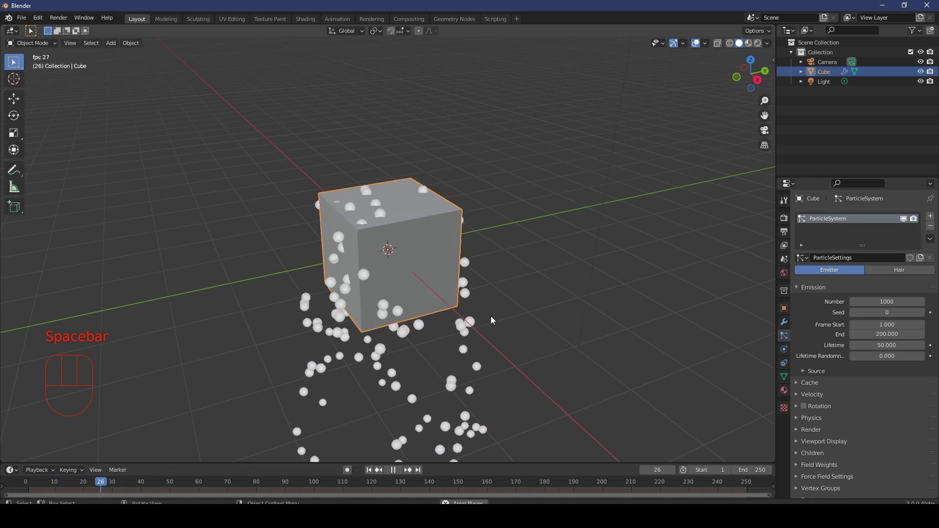
key(space)
key(shift+Left)
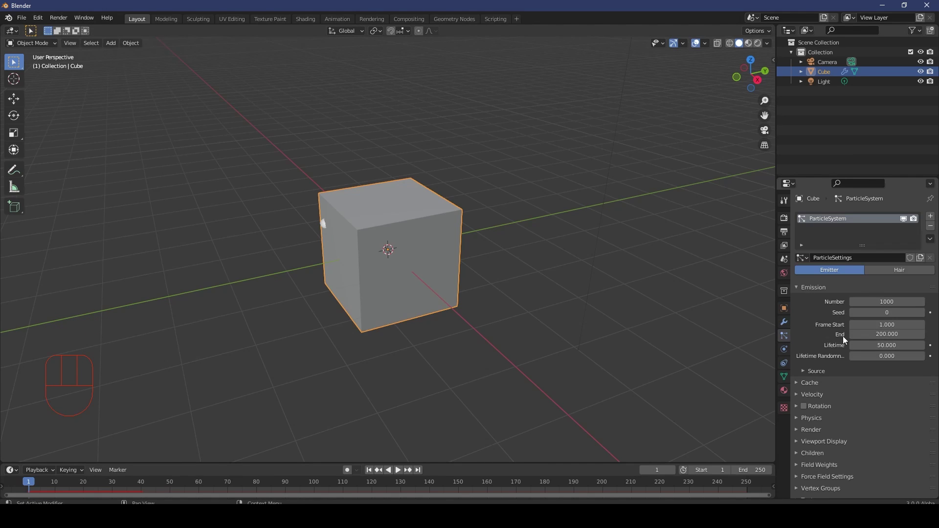
Set the particle emission's end frame to 1.
click(892, 332)
text(1)
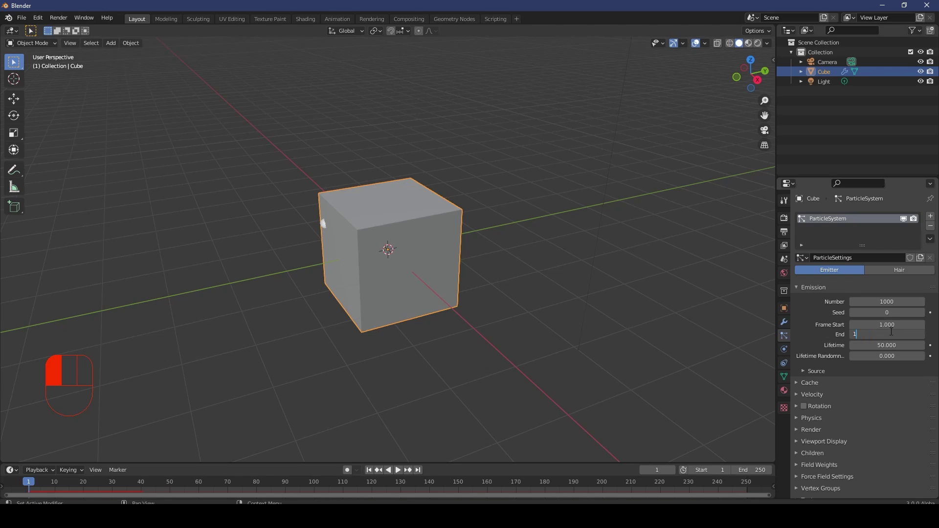
key(Return)
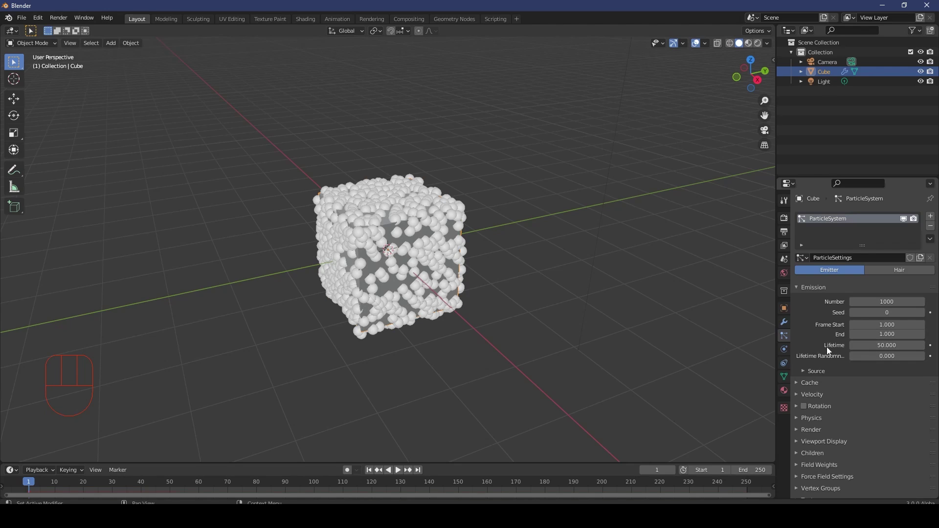
Enlarge the timeline area and set the particle lifetime to 120 frames.
click(885, 345)
key(Return)
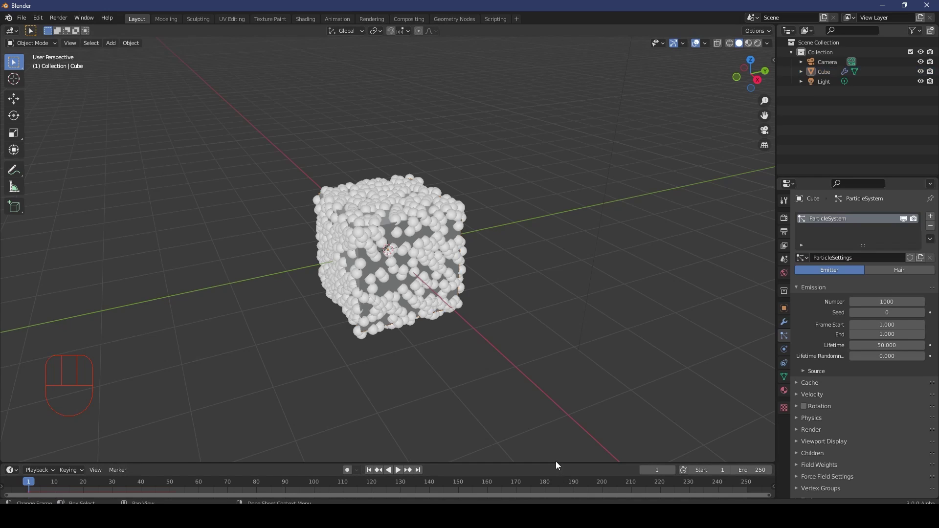
drag(556, 462, 548, 400)
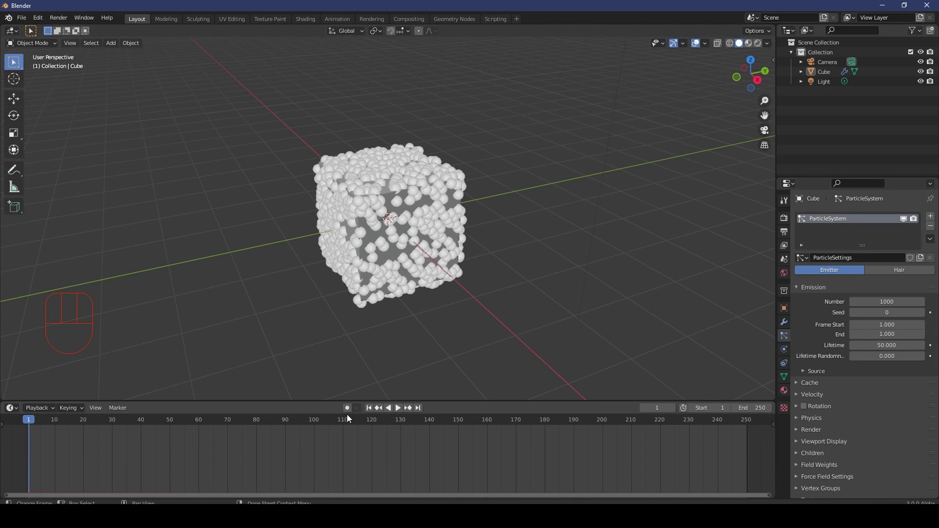
click(884, 346)
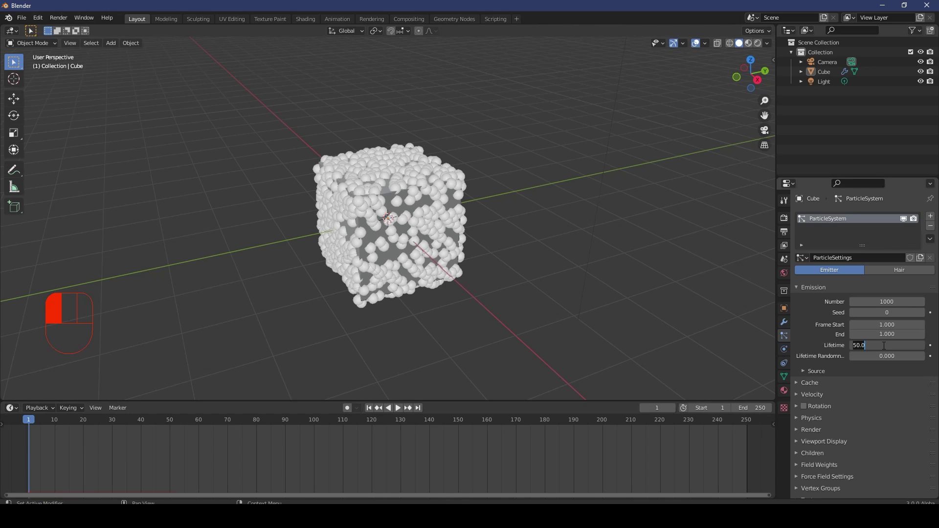
text(120)
click(885, 345)
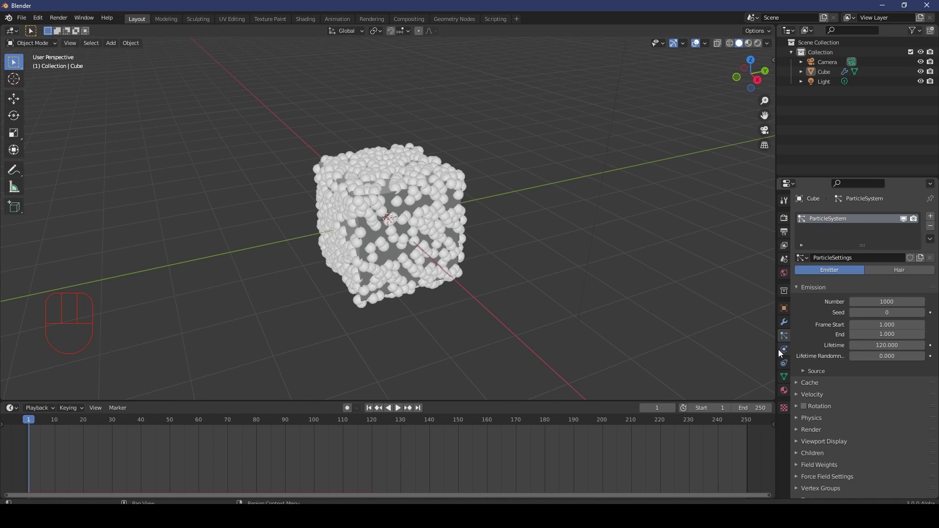
Set the particle source to emit from the cube's volume with a Grid distribution.
click(805, 373)
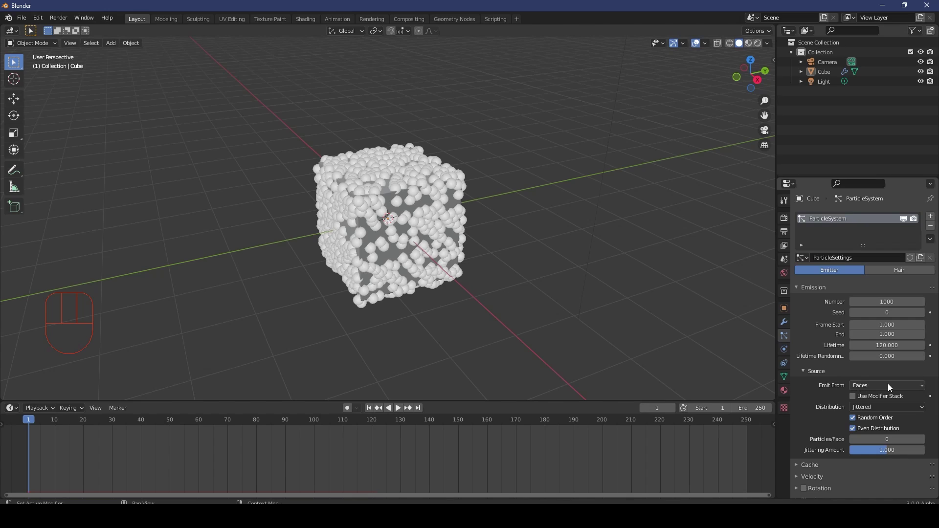
click(856, 383)
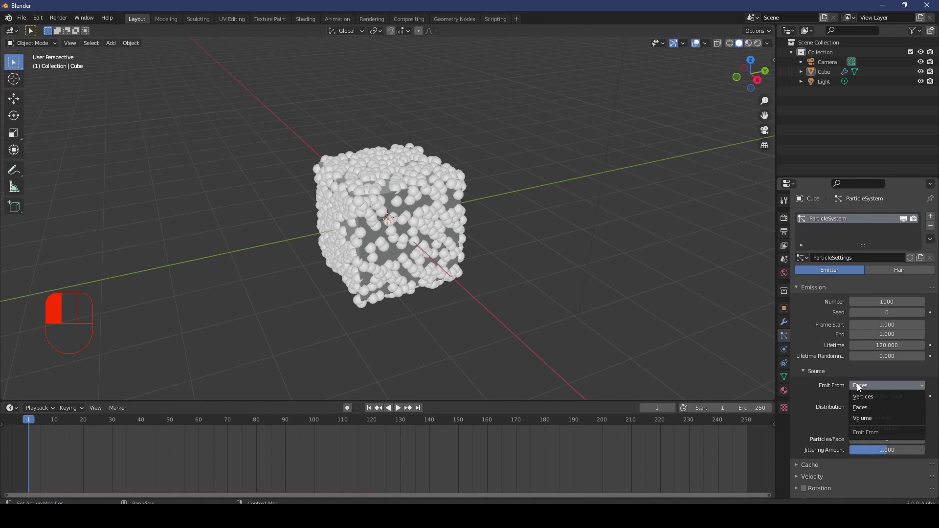
click(873, 418)
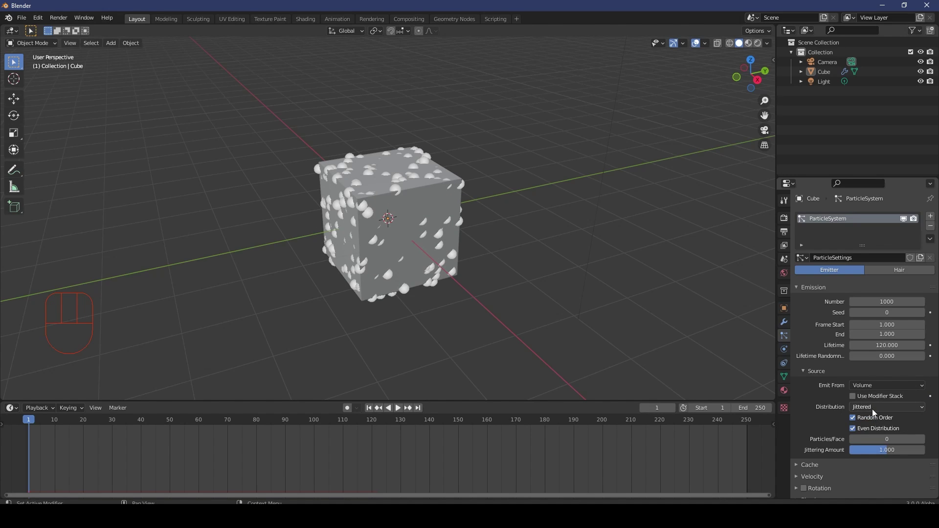
click(869, 410)
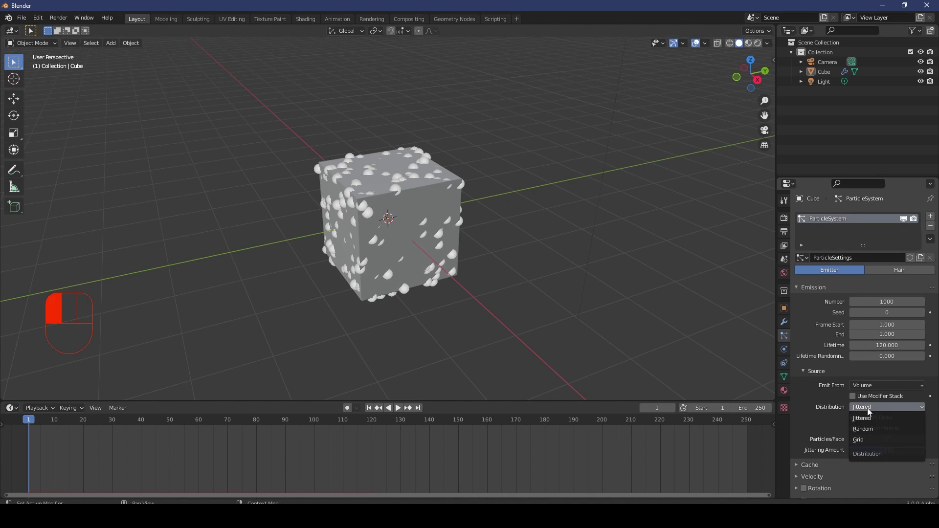
click(865, 433)
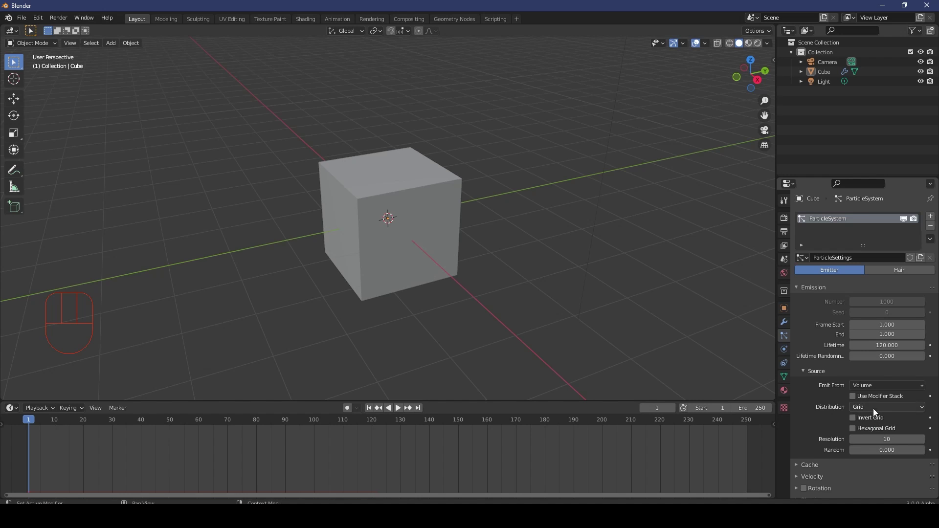
Show the cube in wireframe shading and examine the particle grid inside it from the front.
scroll(503, 264, up, 3)
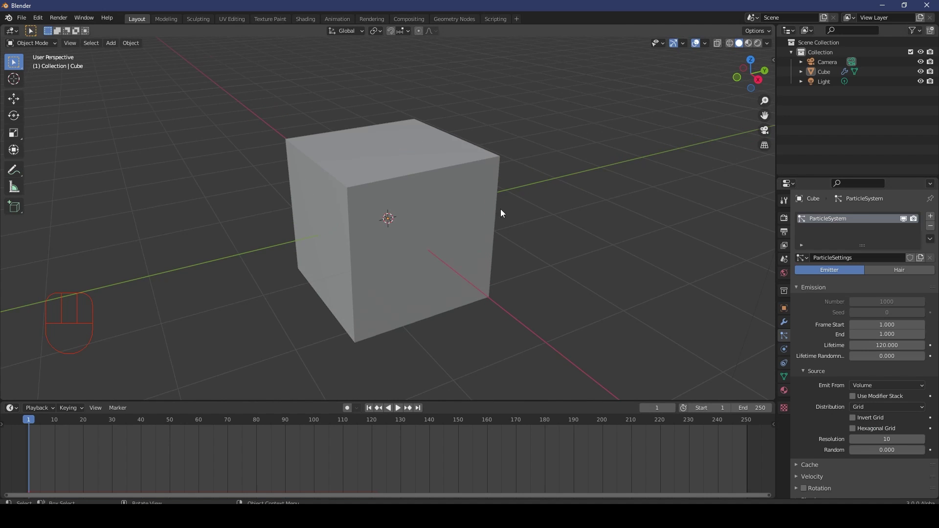
key(z)
click(419, 210)
mouse_move(419, 210)
middle_down()
mouse_move(495, 277)
mouse_move(484, 256)
middle_up()
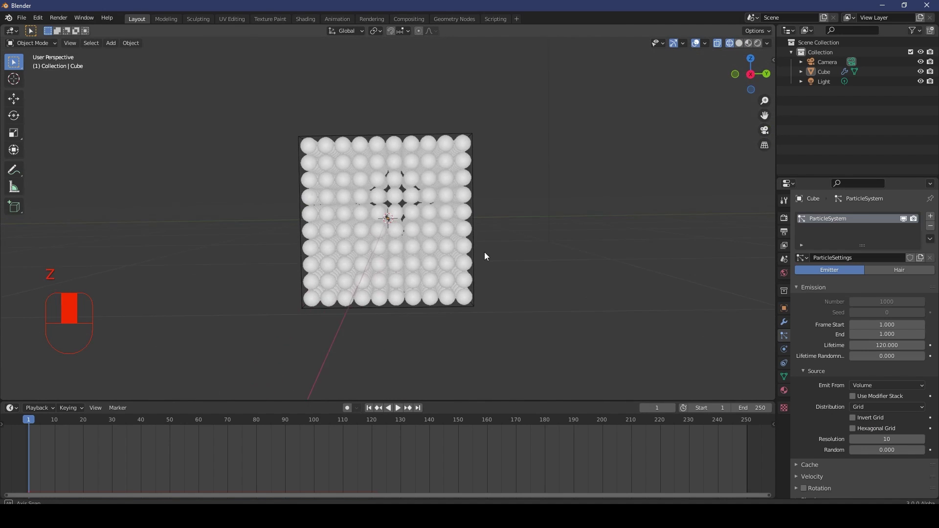
scroll(485, 255, up, 2)
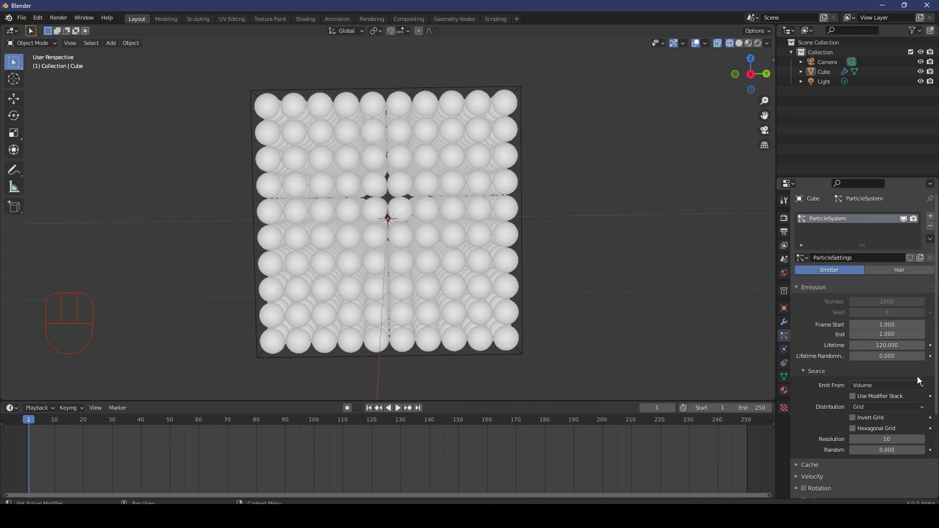
Add an ico sphere with 2 subdivisions and a 1 m radius at the scene origin.
scroll(468, 198, down, 2)
middle_drag(399, 118, 436, 161)
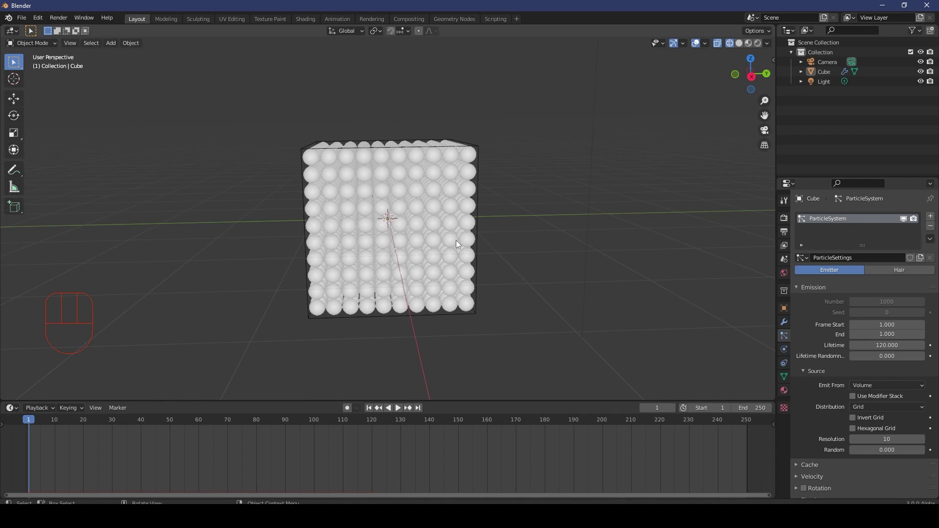
middle_click(495, 216)
middle_drag(497, 211, 499, 213)
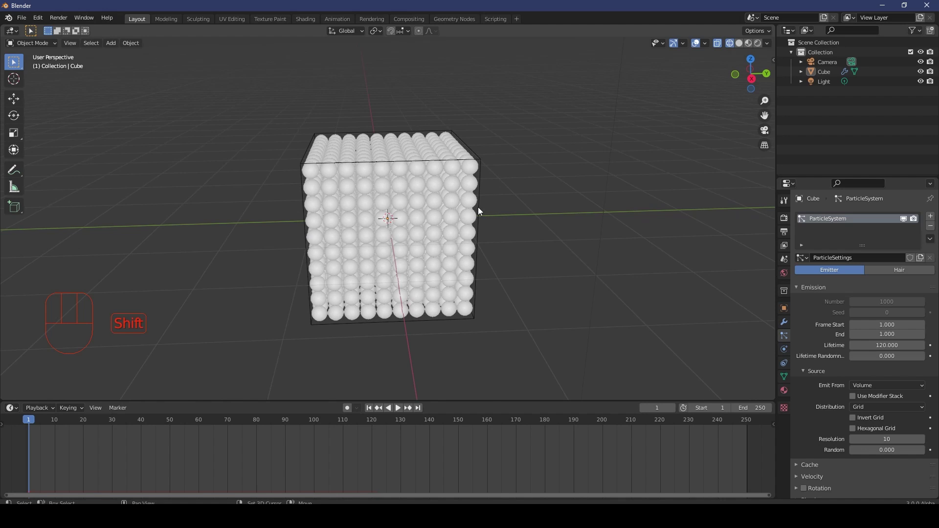
key(shift+a)
mouse_move(477, 207)
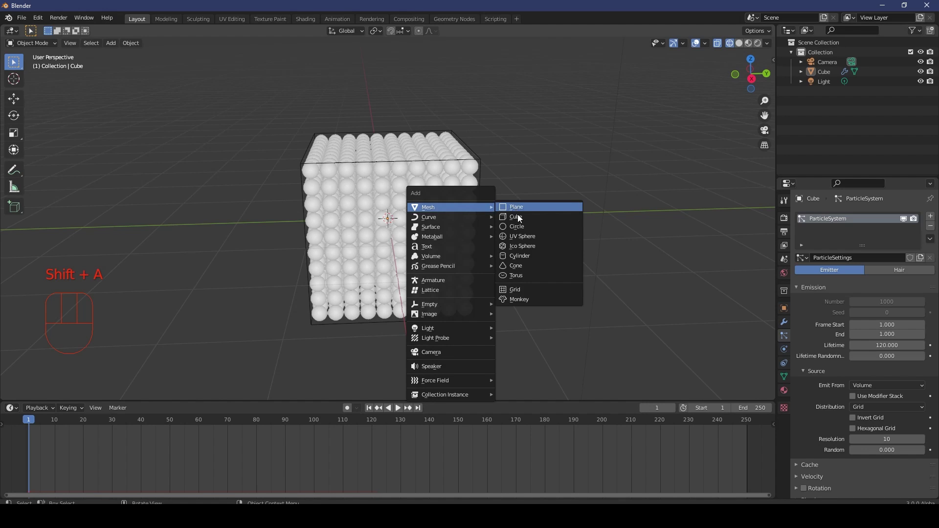
click(534, 246)
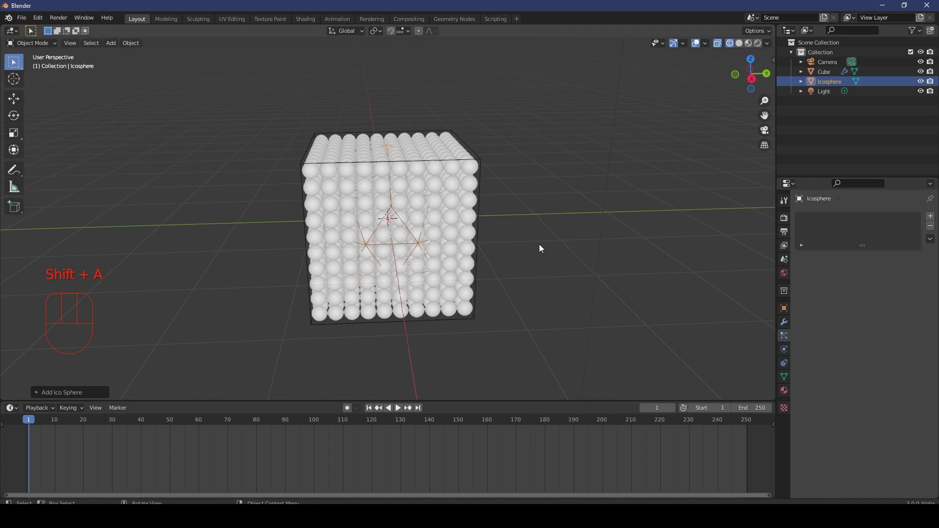
click(36, 393)
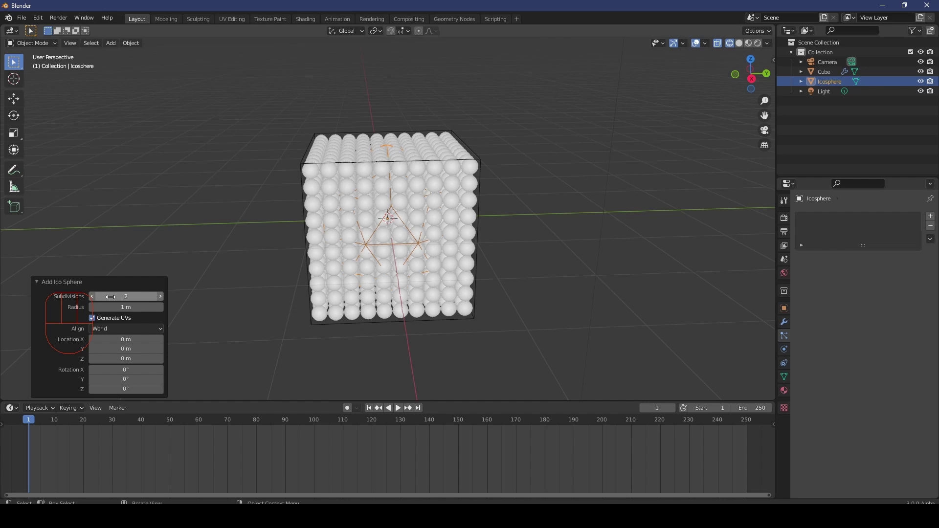
click(52, 281)
Move the ico sphere out of the particle cube and well away to its side.
scroll(417, 257, down, 2)
key(g)
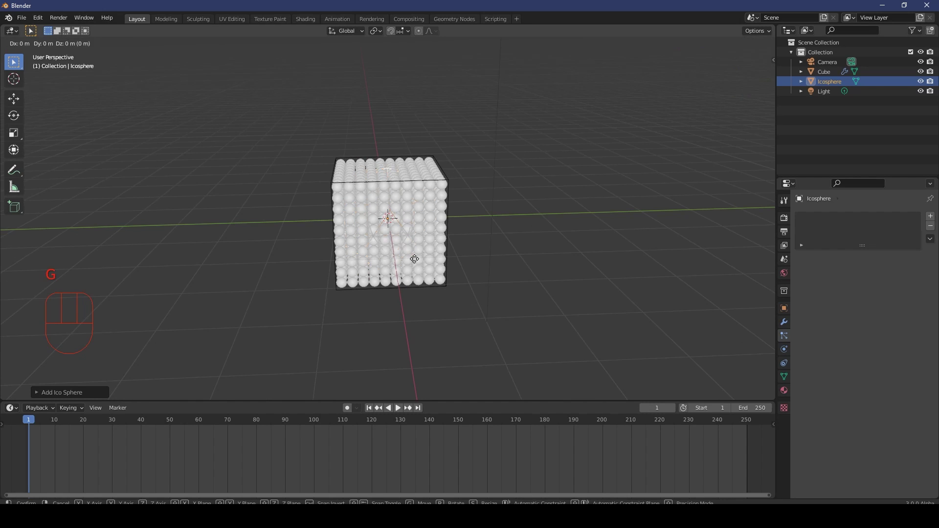
click(655, 147)
scroll(530, 241, down, 4)
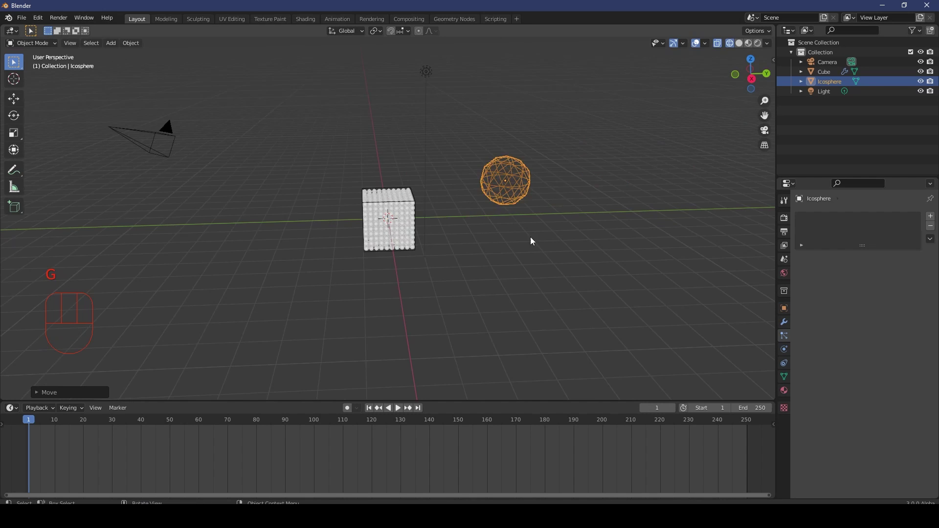
scroll(503, 271, down, 1)
key(g)
click(641, 332)
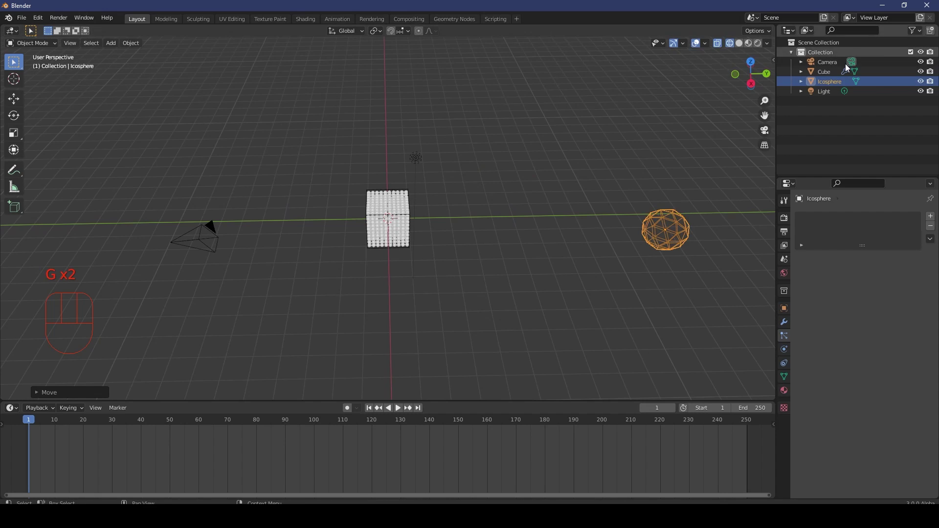
Select the cube and set its particles to render as Object.
middle_drag(421, 273, 441, 249)
scroll(440, 250, up, 2)
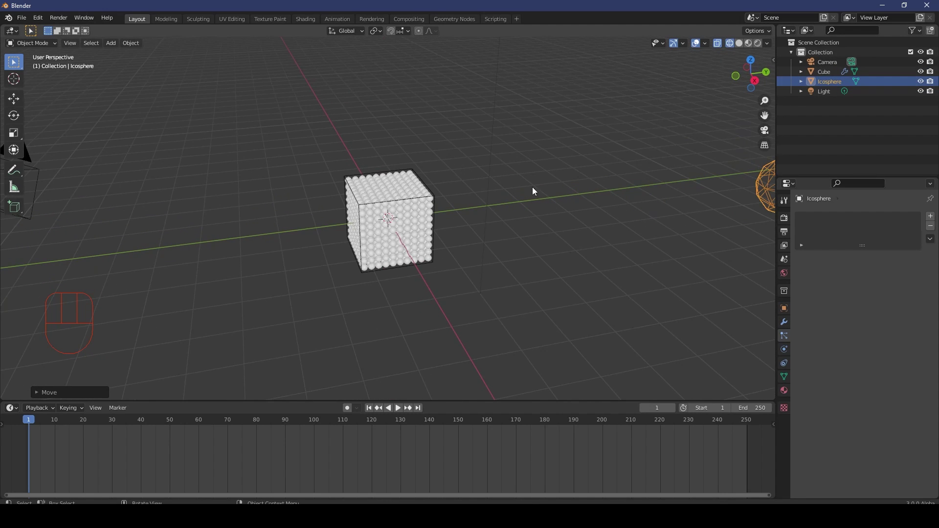
scroll(523, 191, up, 2)
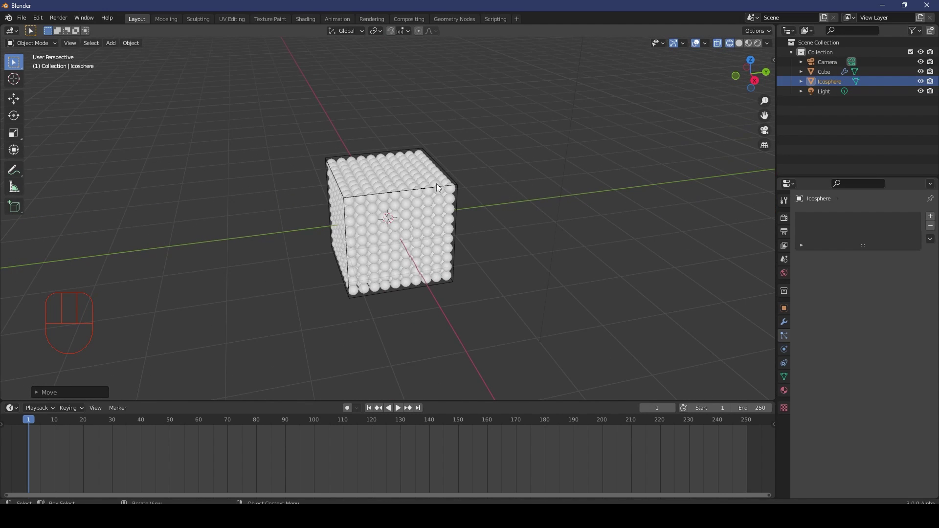
click(434, 163)
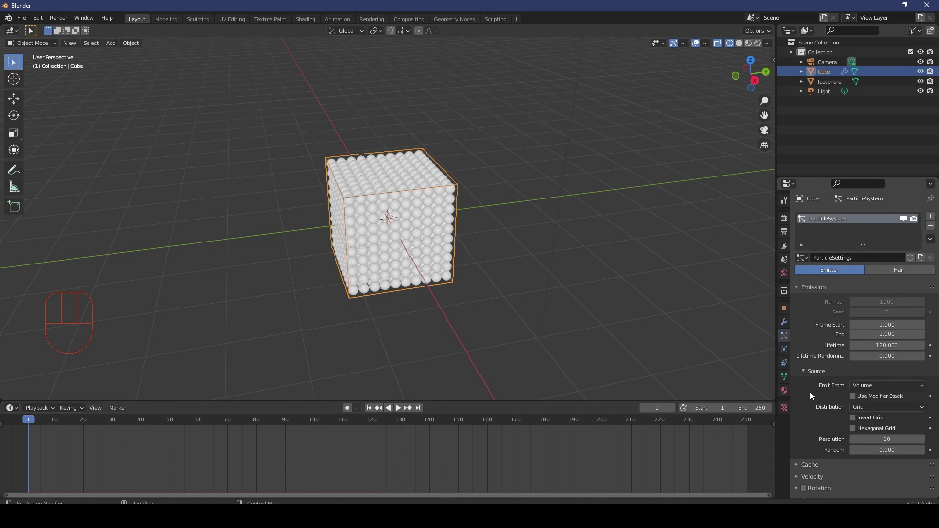
scroll(826, 409, down, 5)
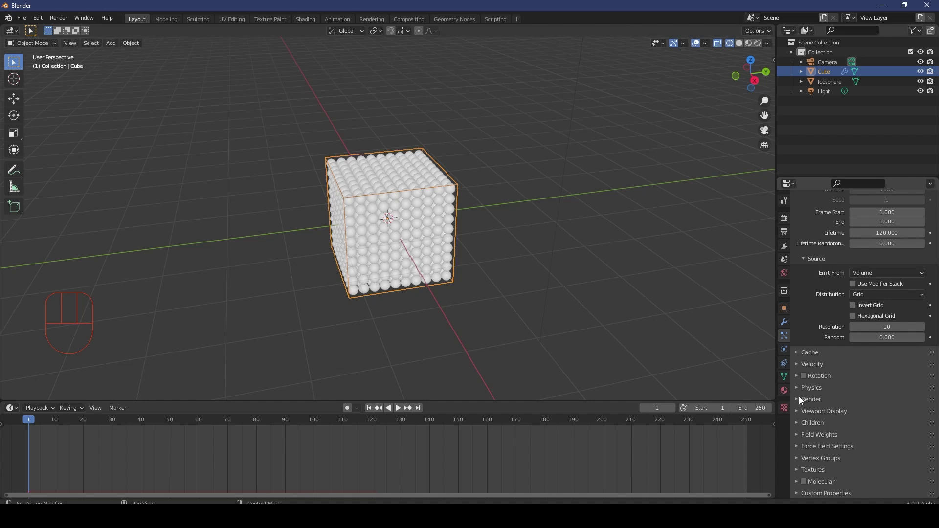
click(810, 400)
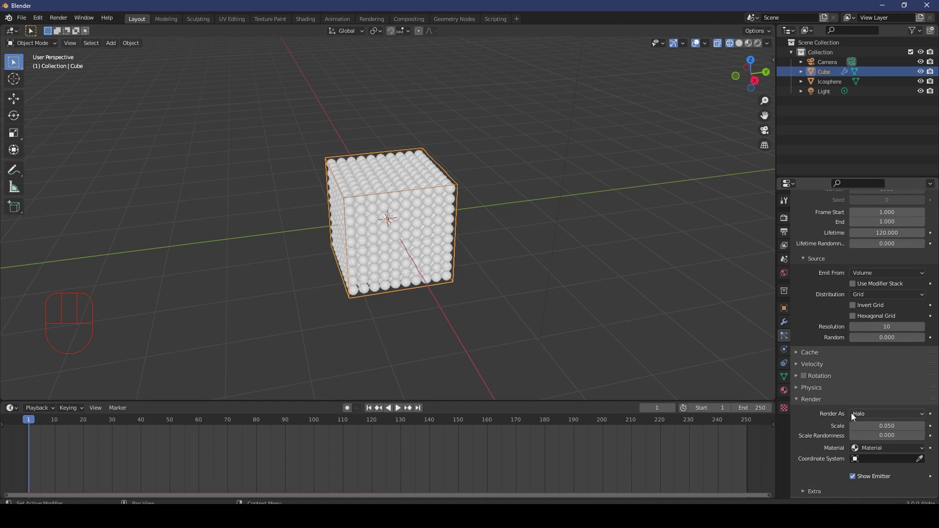
click(881, 413)
mouse_move(870, 449)
mouse_down()
mouse_move(873, 465)
mouse_move(869, 447)
mouse_up()
drag(873, 415, 873, 468)
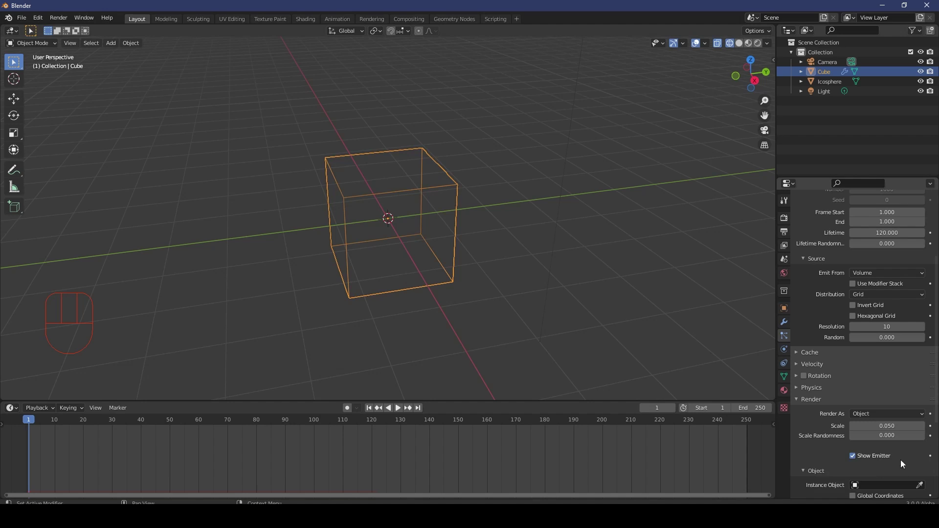
Assign the Icosphere as the instance object for the cube's particles.
scroll(814, 430, down, 2)
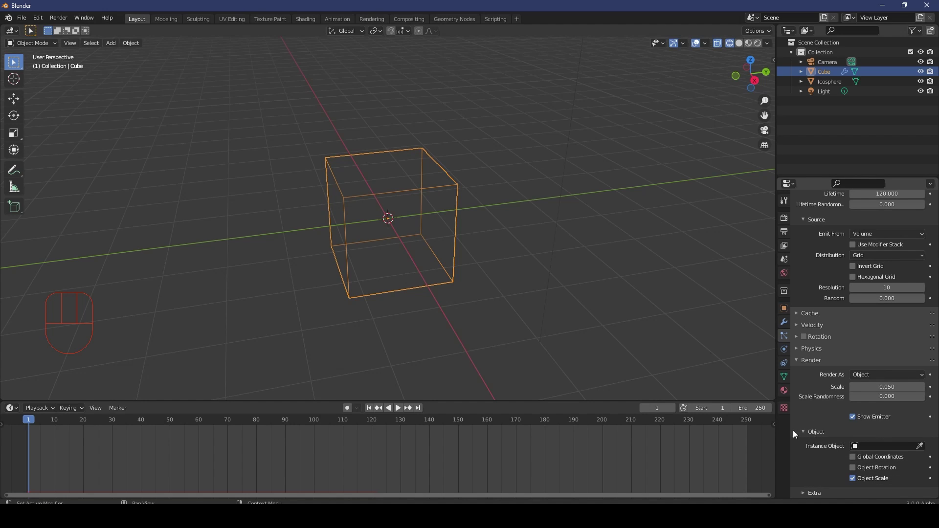
click(878, 448)
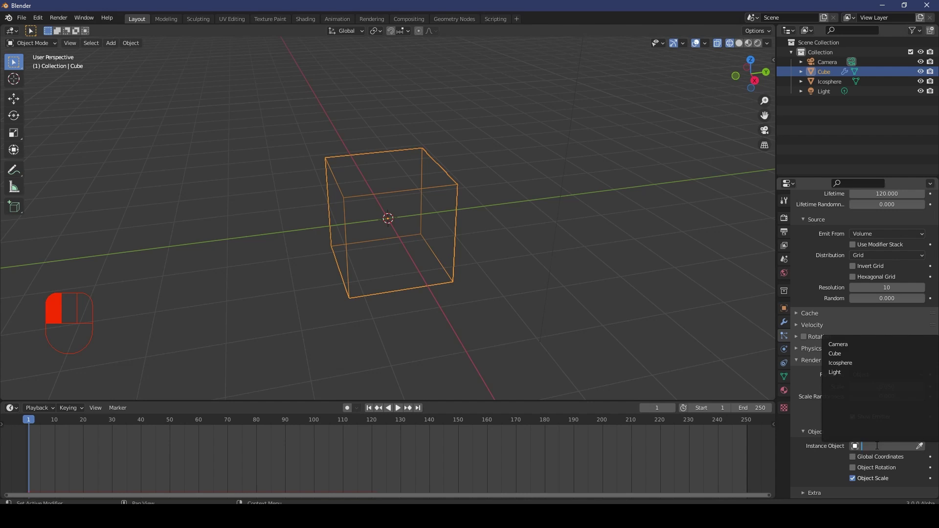
click(863, 364)
scroll(835, 353, down, 4)
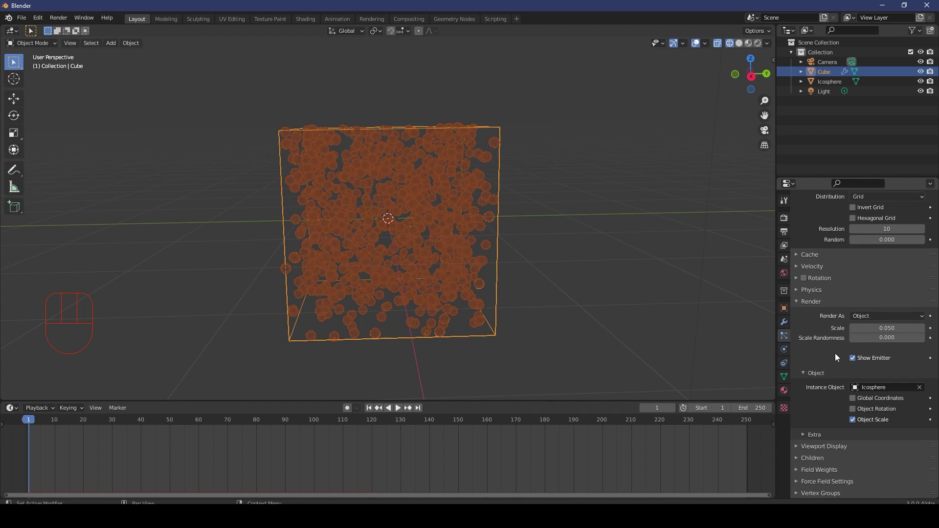
Set the particles' viewport display to Rendered and examine the icosphere grid inside the cube.
click(806, 427)
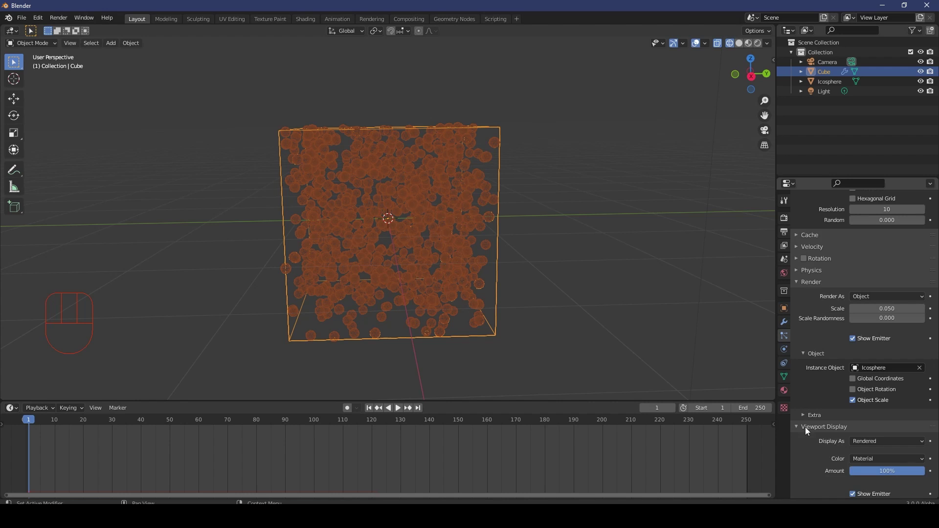
scroll(820, 433, down, 2)
click(864, 402)
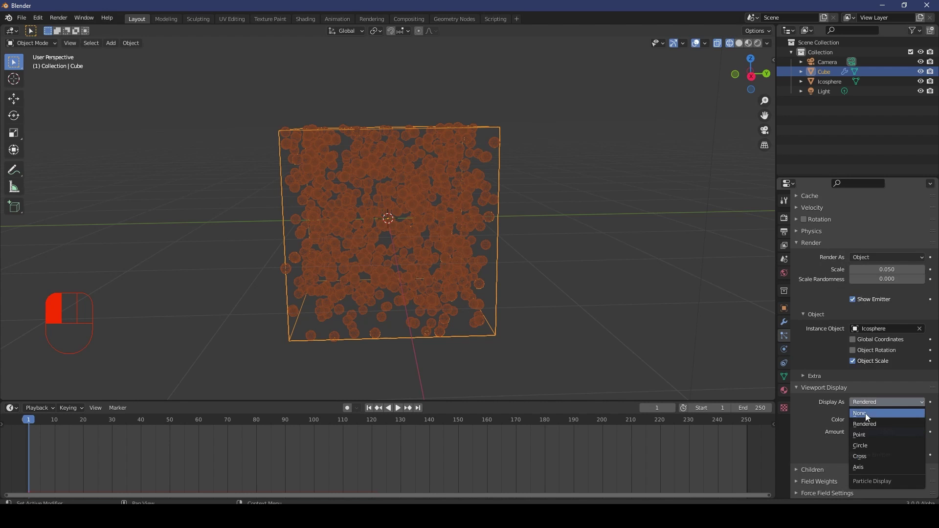
click(866, 422)
middle_drag(537, 249, 541, 245)
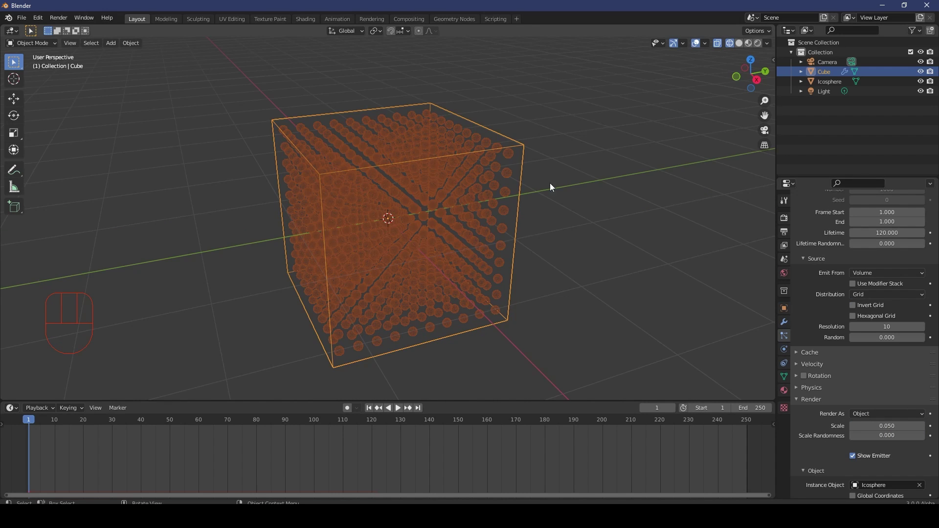
middle_drag(551, 186, 533, 225)
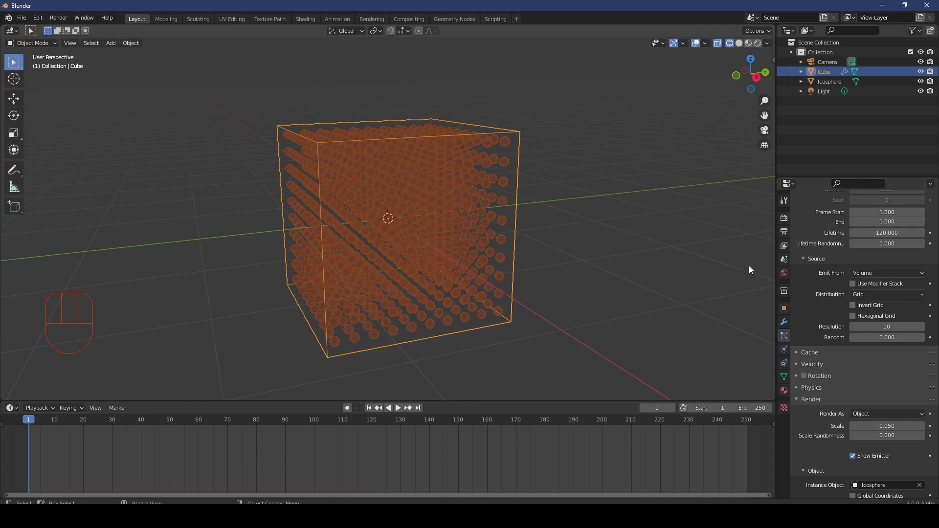
middle_drag(520, 169, 451, 129)
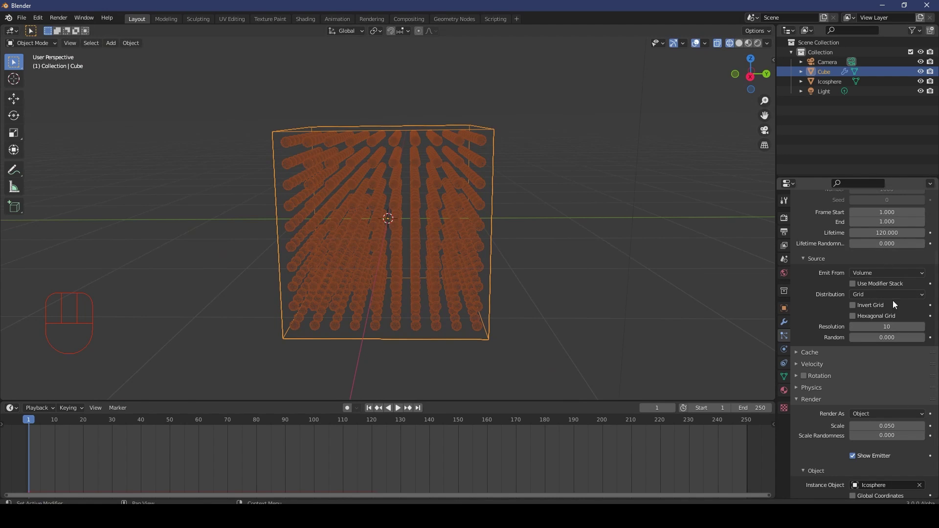
scroll(888, 331, down, 3)
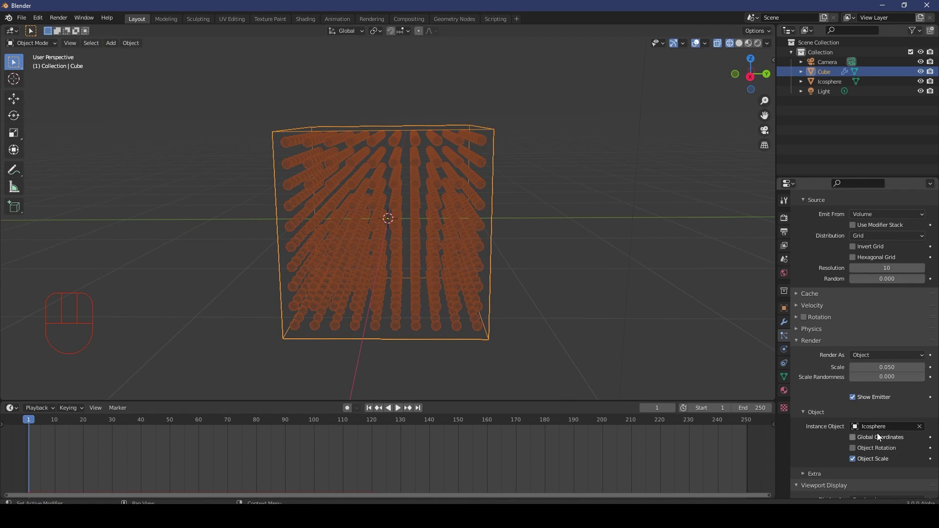
scroll(849, 369, down, 2)
scroll(852, 454, down, 2)
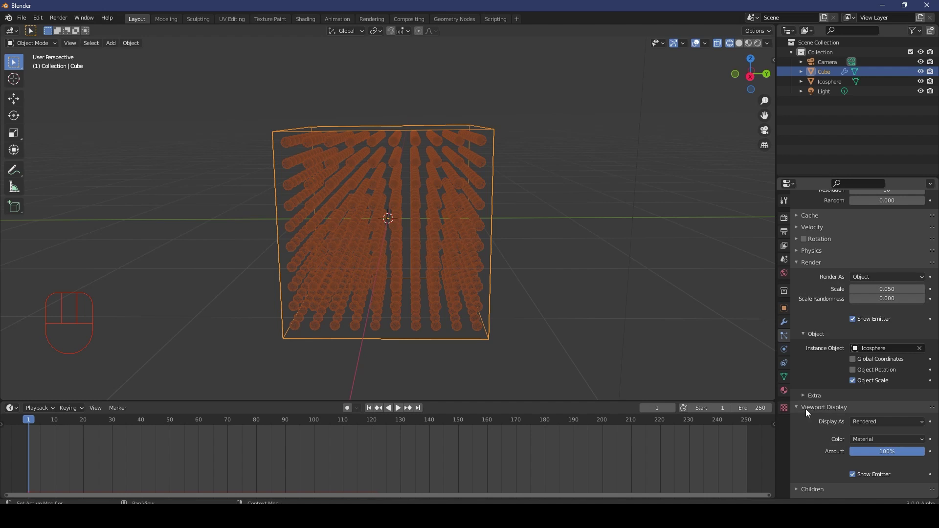
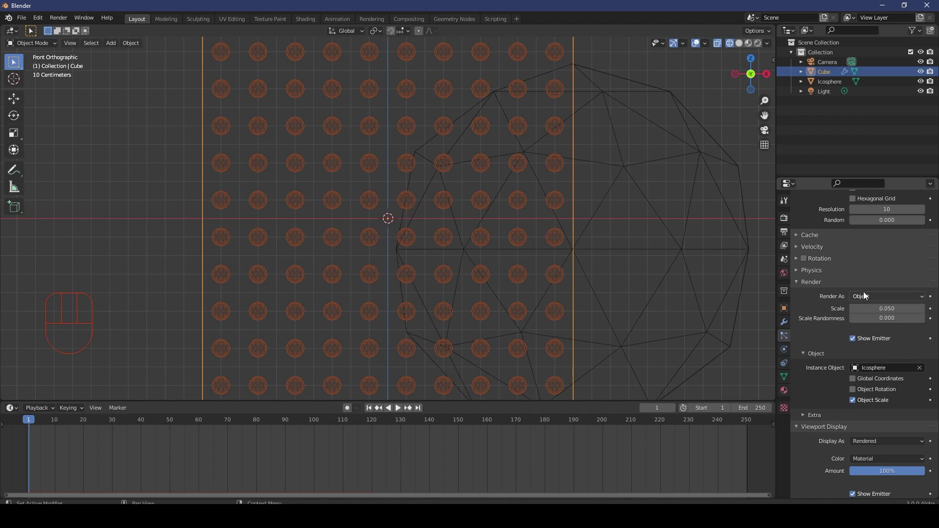
Set the particle grid resolution to 30 and check how densely the spheres fill the cube.
scroll(504, 257, up, 2)
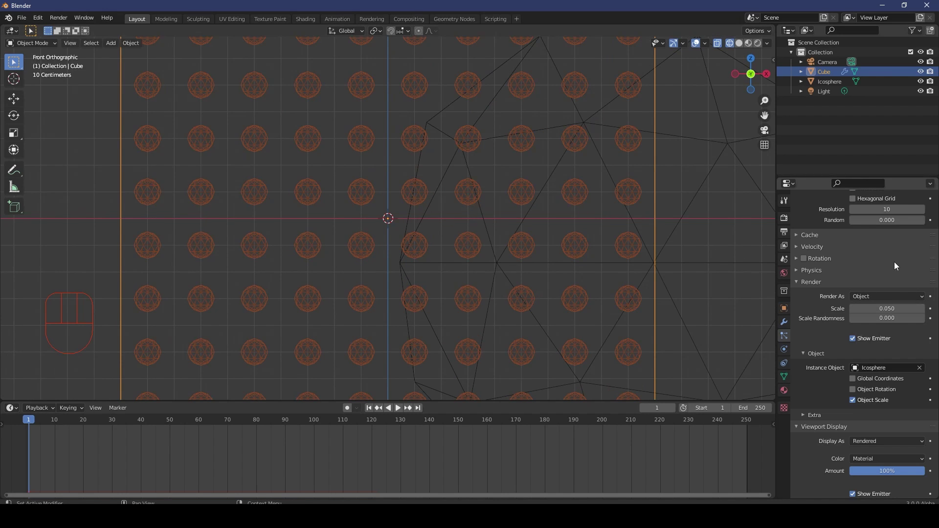
scroll(894, 262, up, 4)
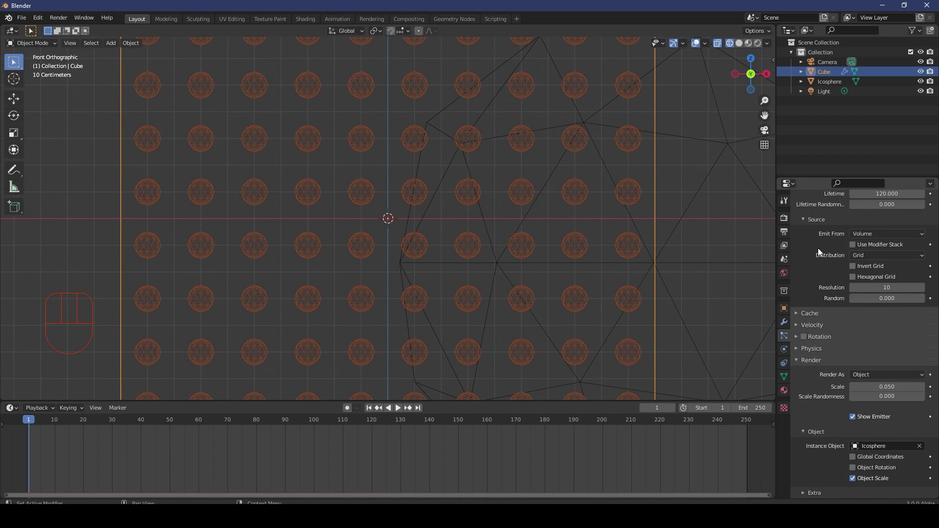
click(890, 288)
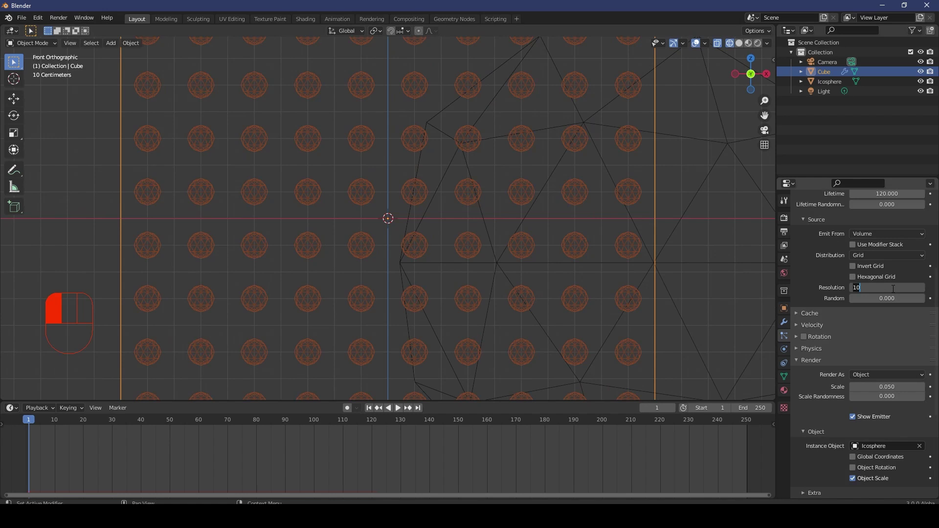
text(30)
key(Return)
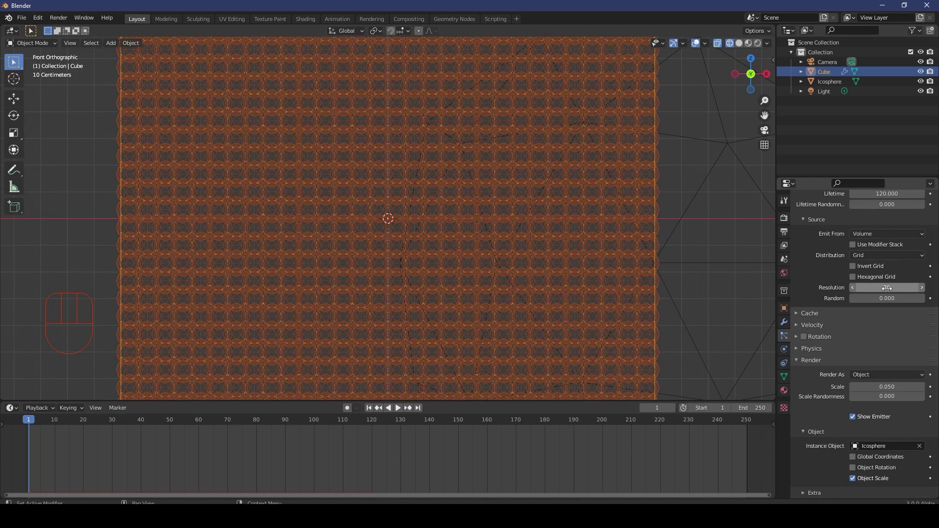
scroll(490, 194, down, 5)
middle_drag(290, 167, 351, 281)
scroll(587, 220, up, 5)
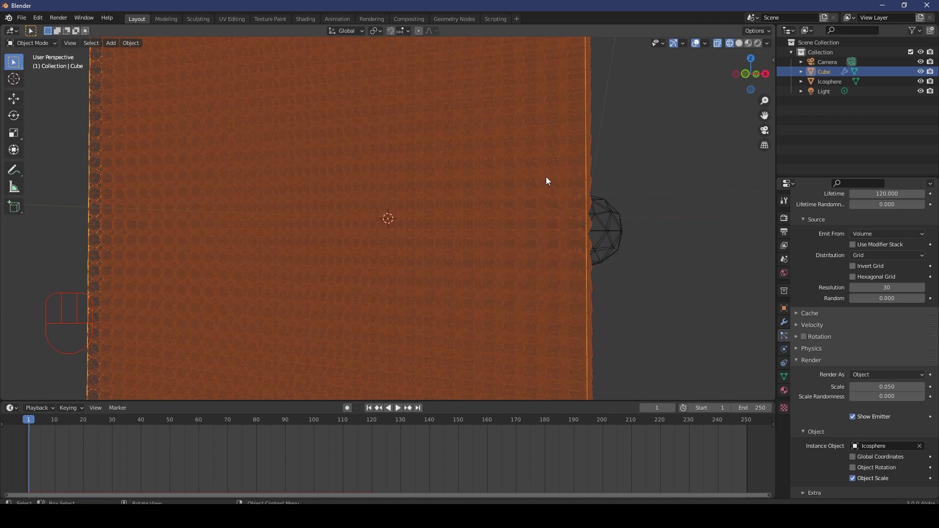
Set the particle grid resolution to 25.
double_click(890, 287)
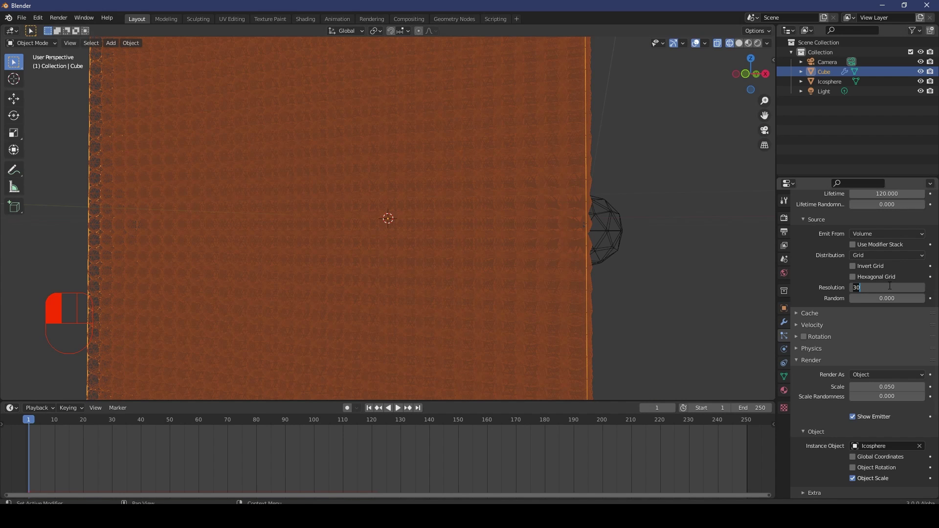
text(25)
key(Return)
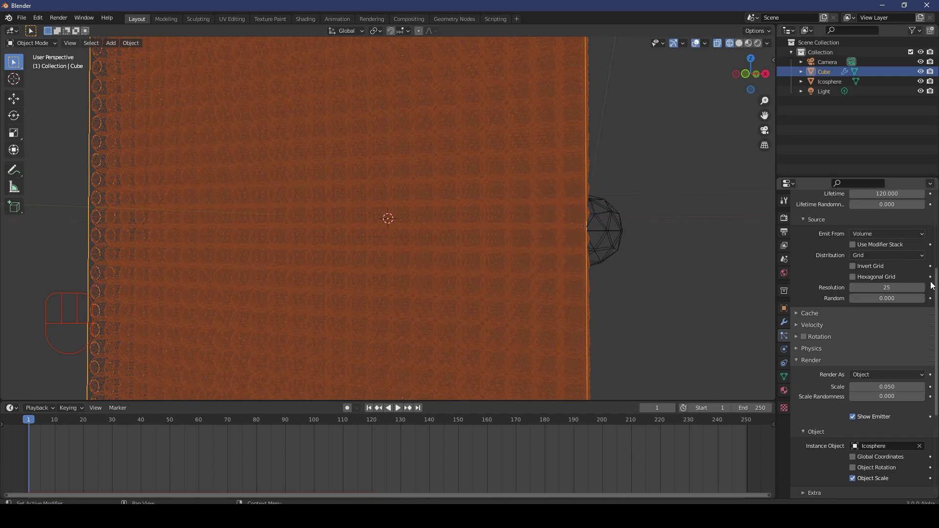
Lower the particle grid resolution to 20 while checking the sphere spacing in the front view.
key(KP_1)
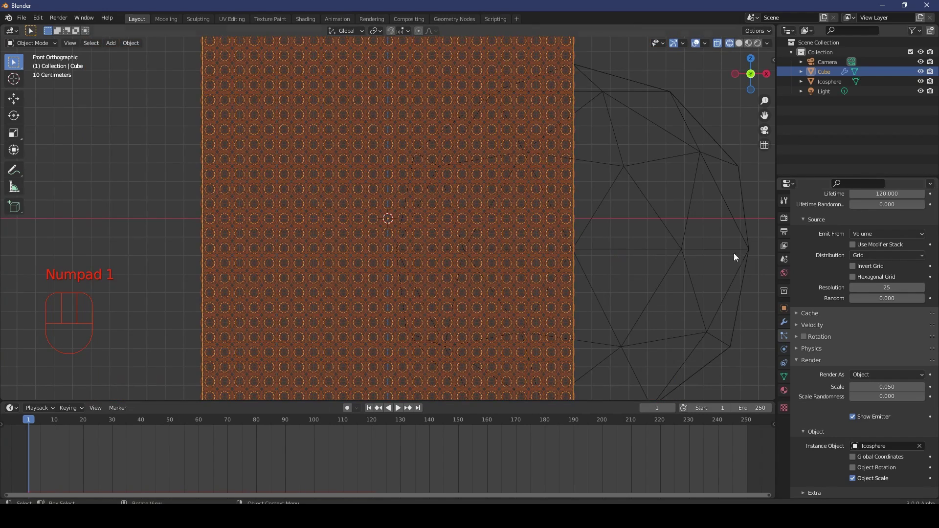
click(854, 288)
click(855, 288)
click(854, 288)
click(854, 287)
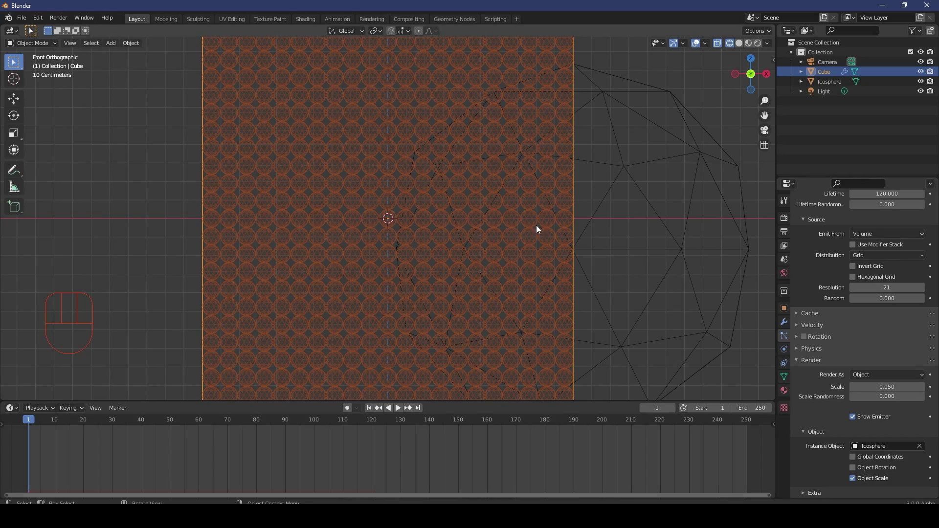
click(854, 288)
scroll(450, 218, up, 2)
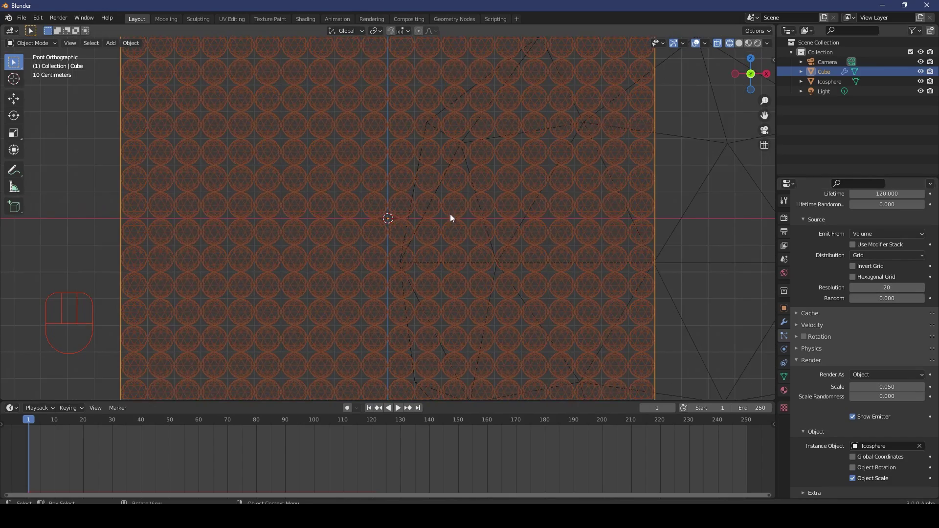
Raise the particle grid resolution to 24 while checking how the spheres overlap in the front view.
scroll(450, 218, up, 3)
click(922, 287)
click(922, 287)
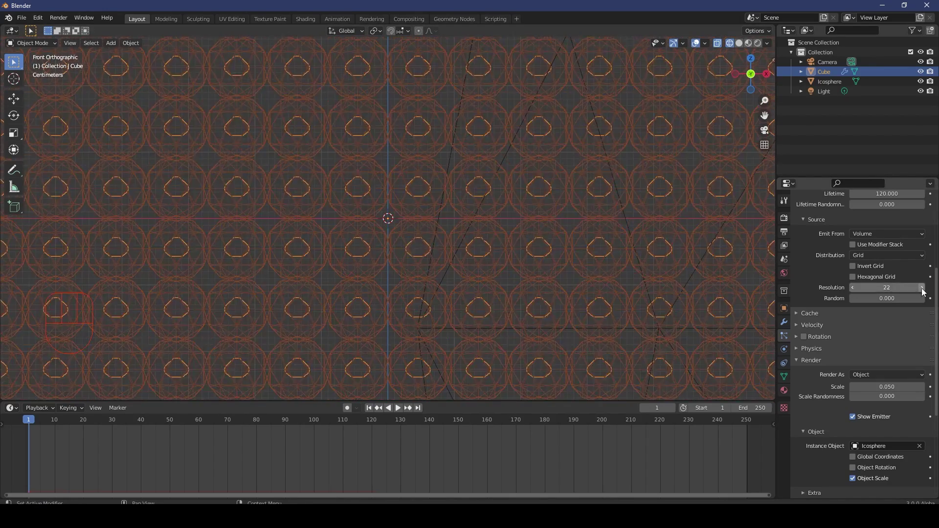
click(923, 288)
click(922, 288)
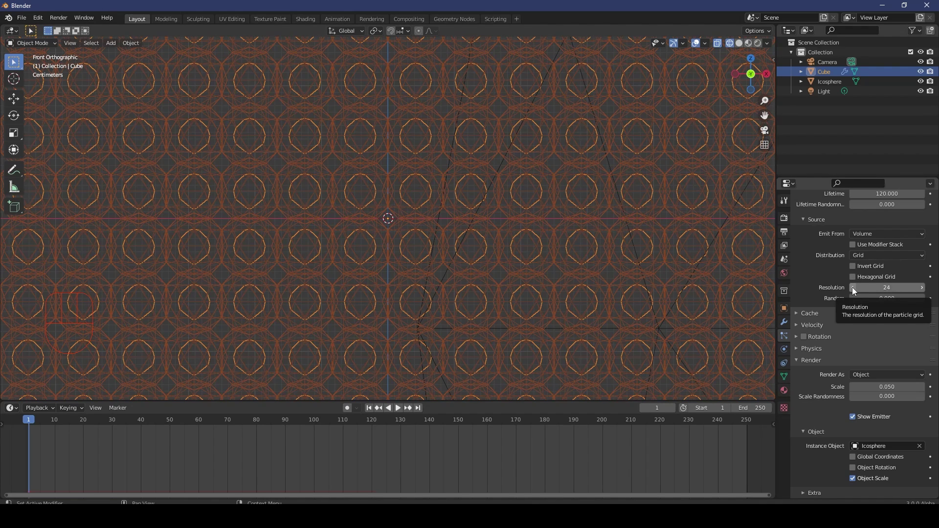
Set the particle grid resolution to 30.
click(888, 288)
text(30)
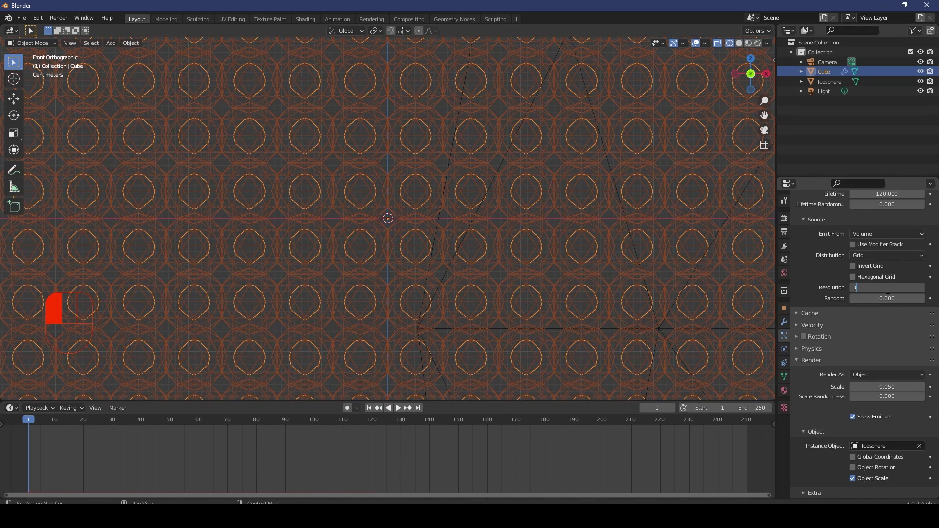
key(Return)
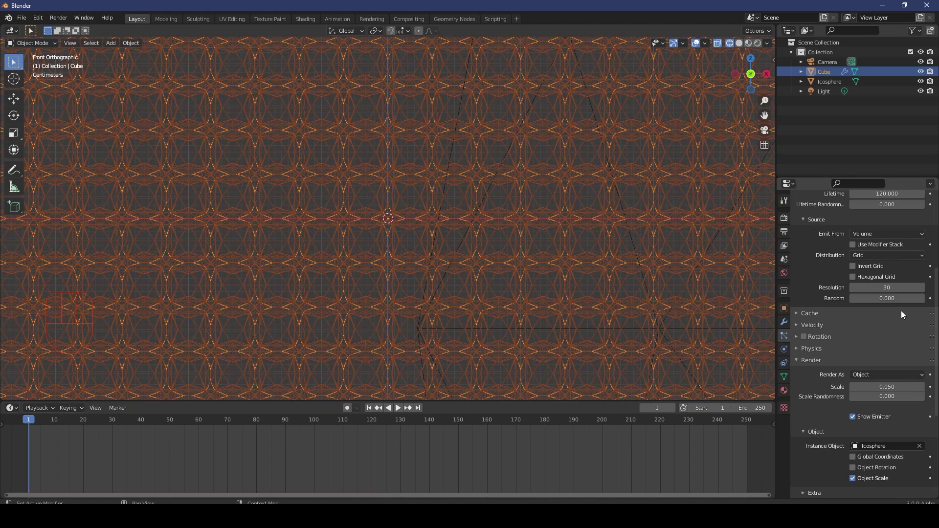
Reduce the particle render scale to 0.032, checking the gaps between neighbouring spheres.
scroll(899, 323, down, 2)
click(889, 347)
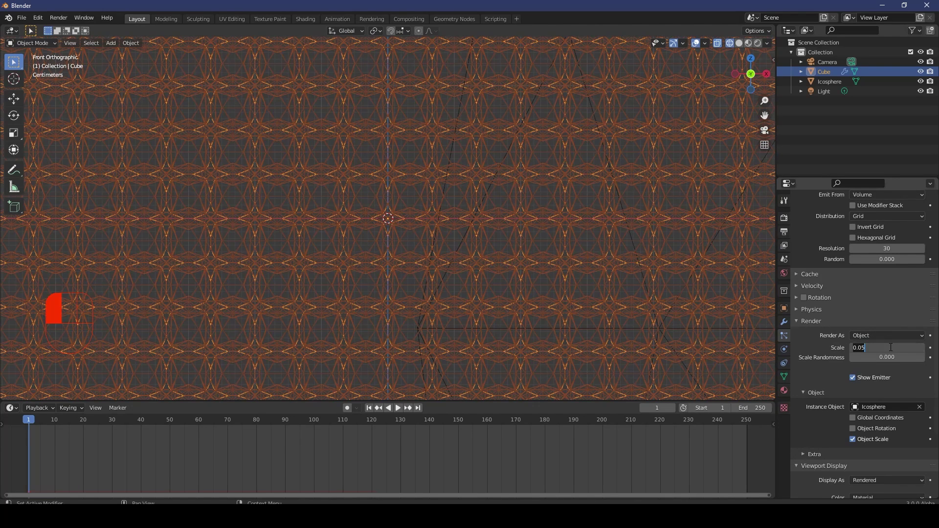
text(0.02)
key(Return)
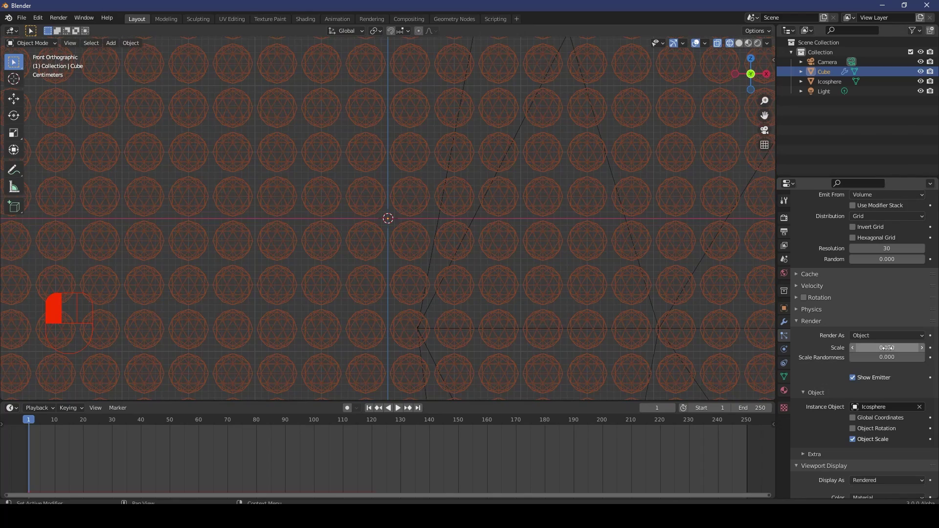
drag(888, 347, 871, 347)
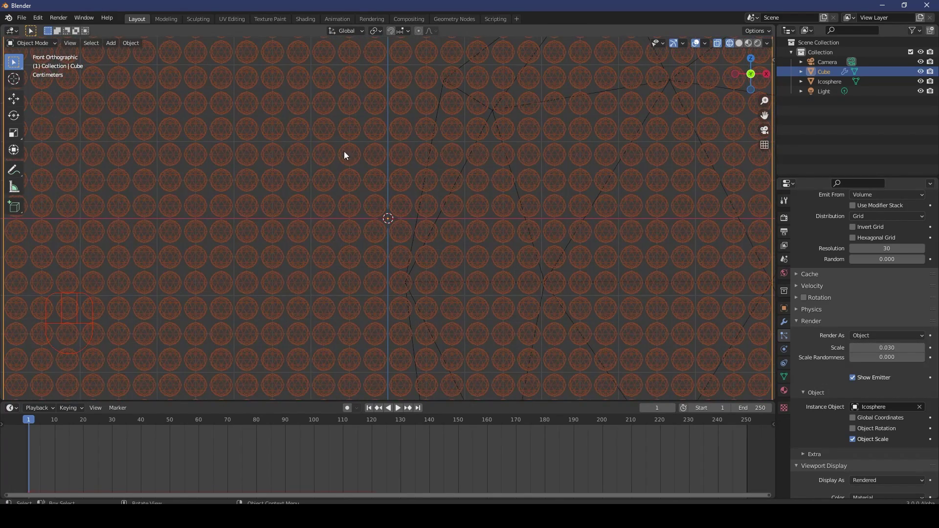
scroll(362, 184, up, 6)
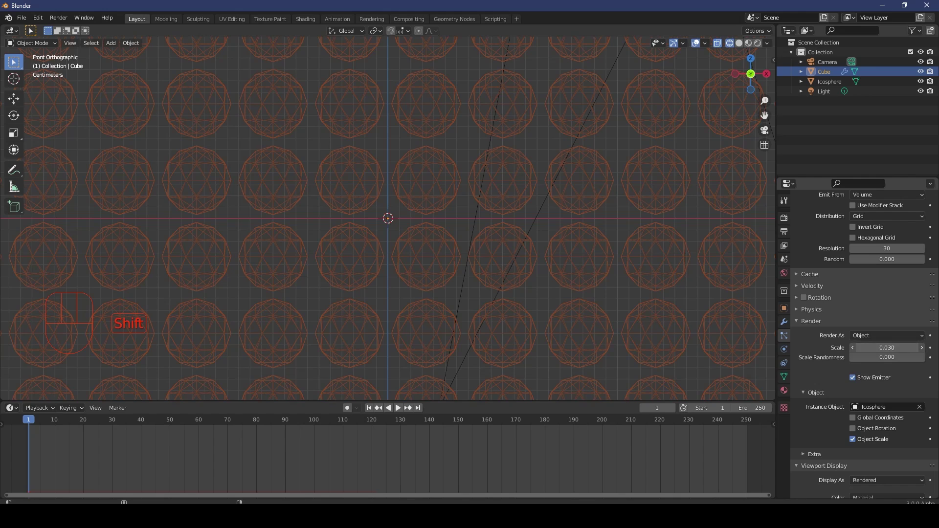
shift+drag(881, 348, 887, 347)
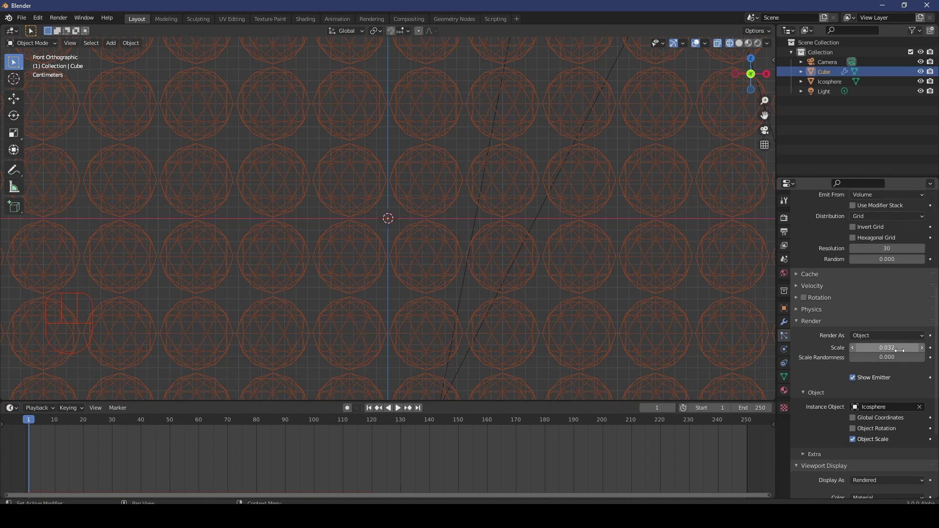
scroll(883, 284, up, 4)
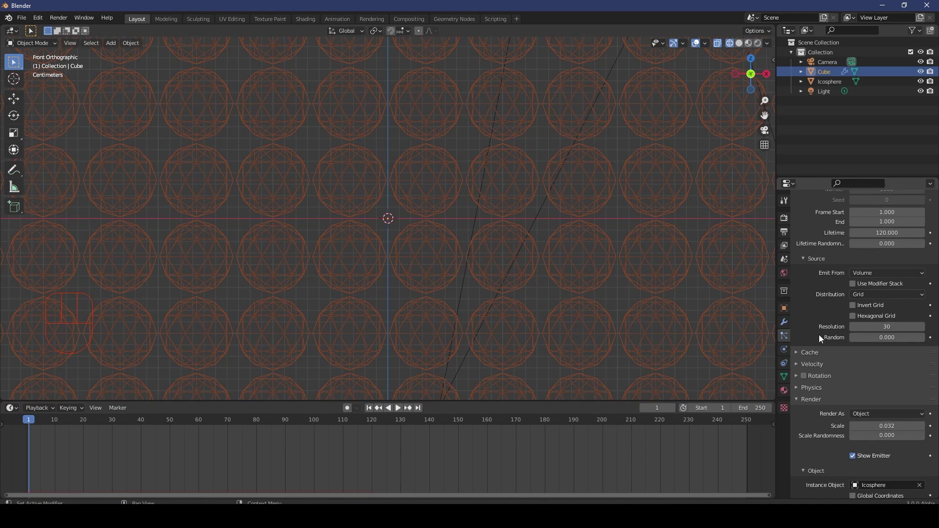
scroll(573, 193, down, 10)
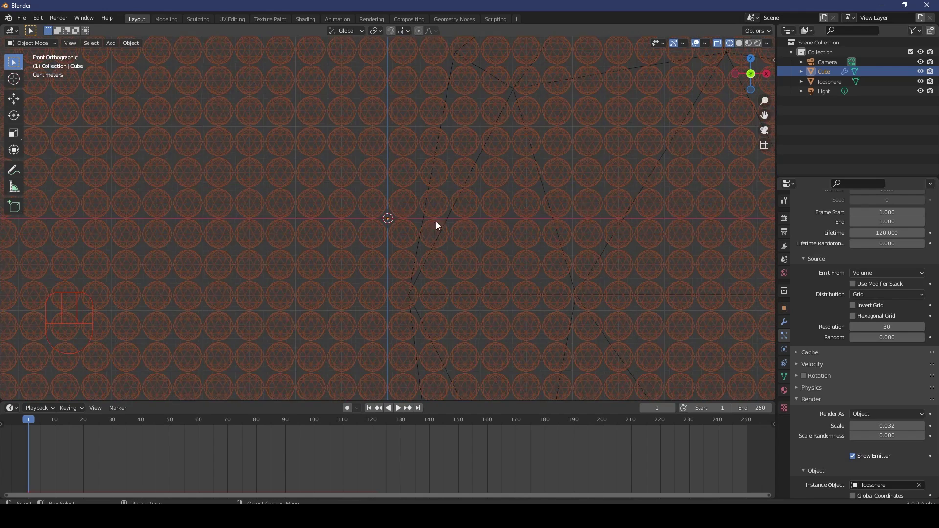
scroll(514, 220, down, 3)
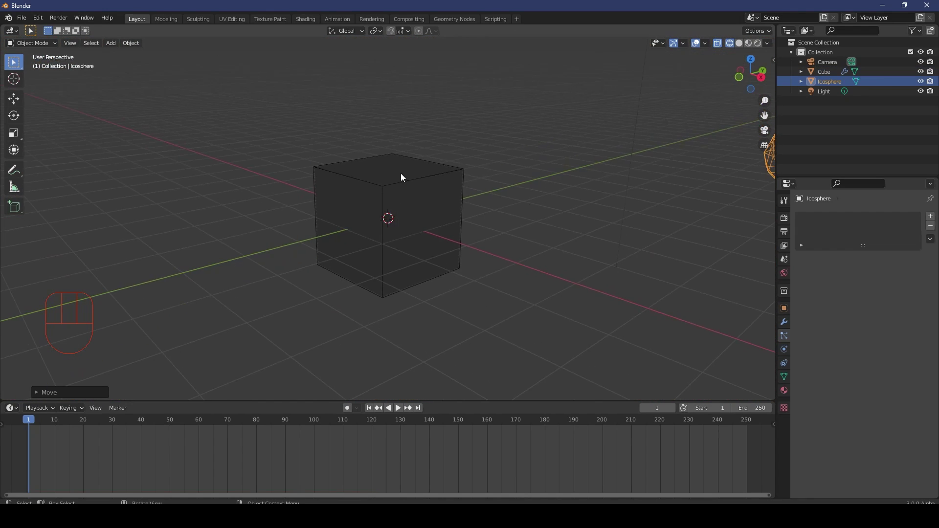
Select the cube and display it in wireframe shading after a look in solid shading.
key(z)
click(448, 183)
click(464, 152)
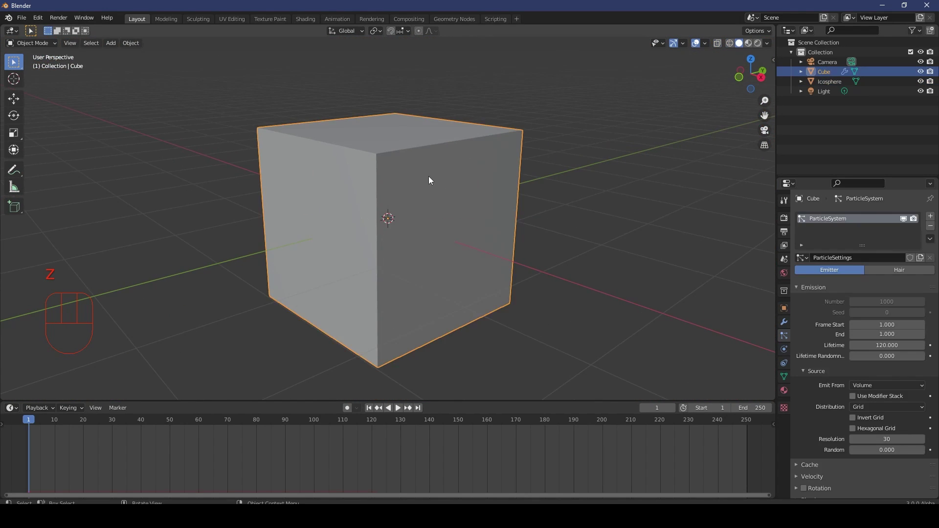
key(z)
click(535, 198)
middle_drag(536, 197, 458, 203)
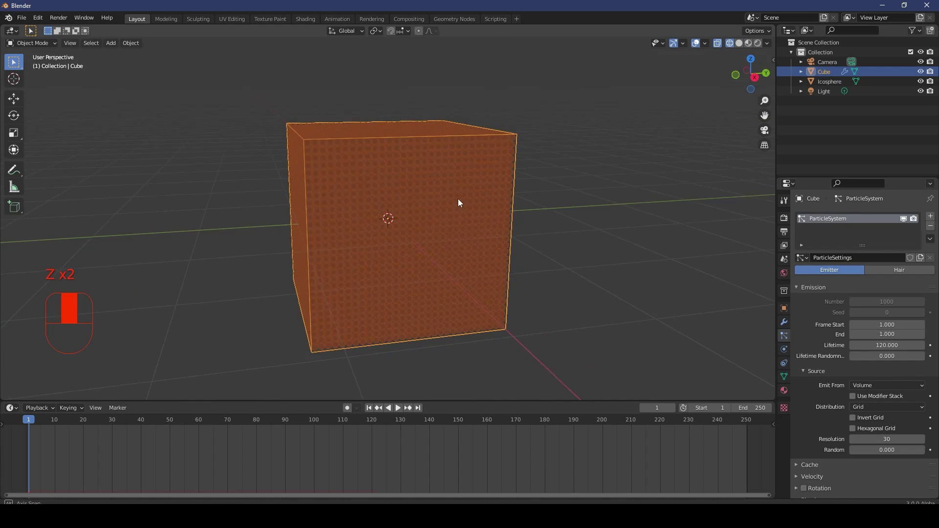
In the front view, move the cube up exactly 1 m along Z so its base sits on the ground line.
key(KP_1)
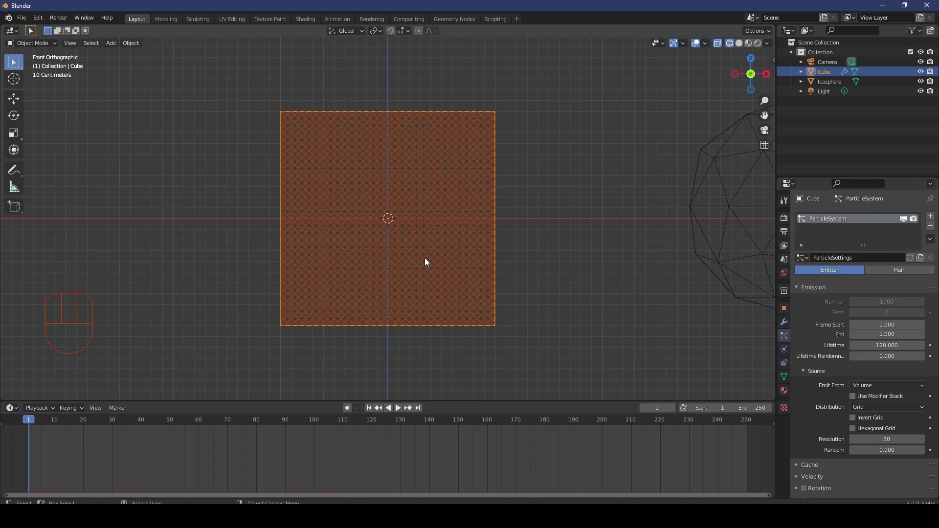
key(g)
key(z)
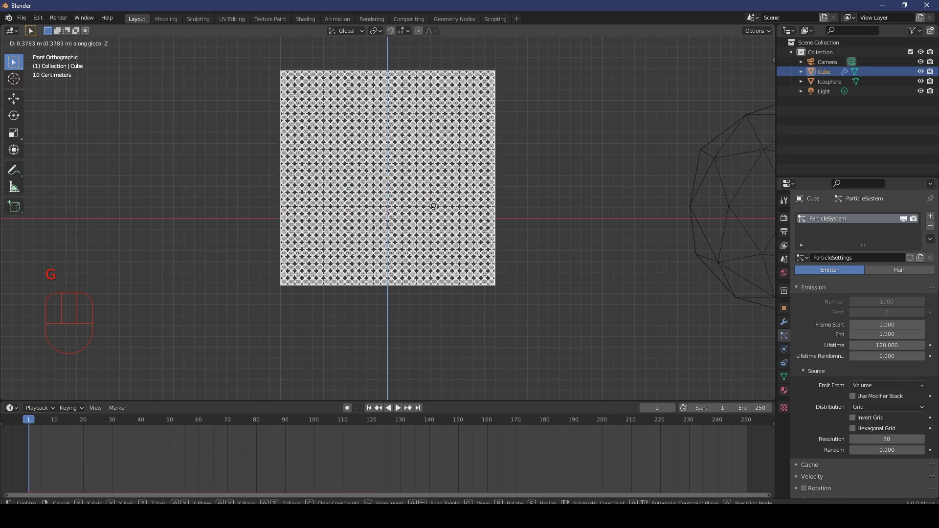
key(ctrl)
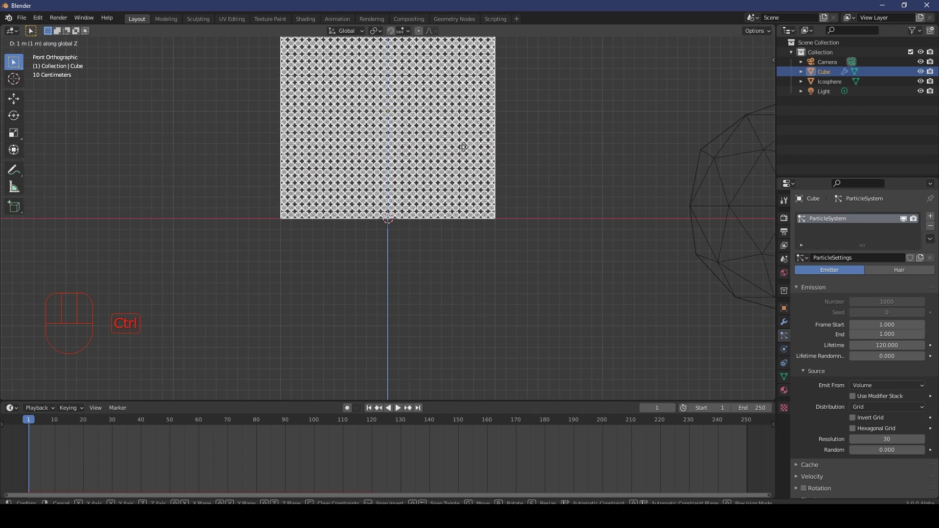
click(464, 147)
Add a mesh plane at the origin and scale it up about 12 times as a ground under the cube.
middle_drag(551, 155, 425, 164)
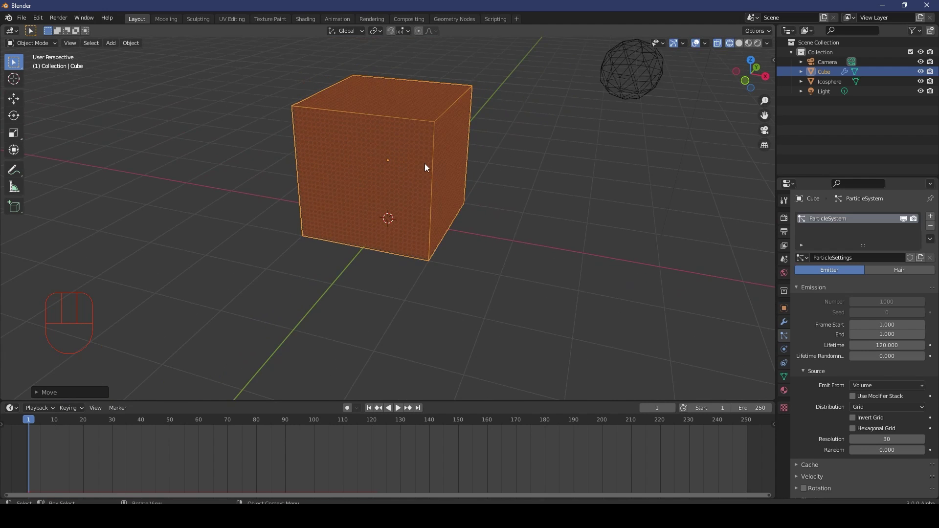
key(shift)
key(shift+a)
mouse_move(430, 159)
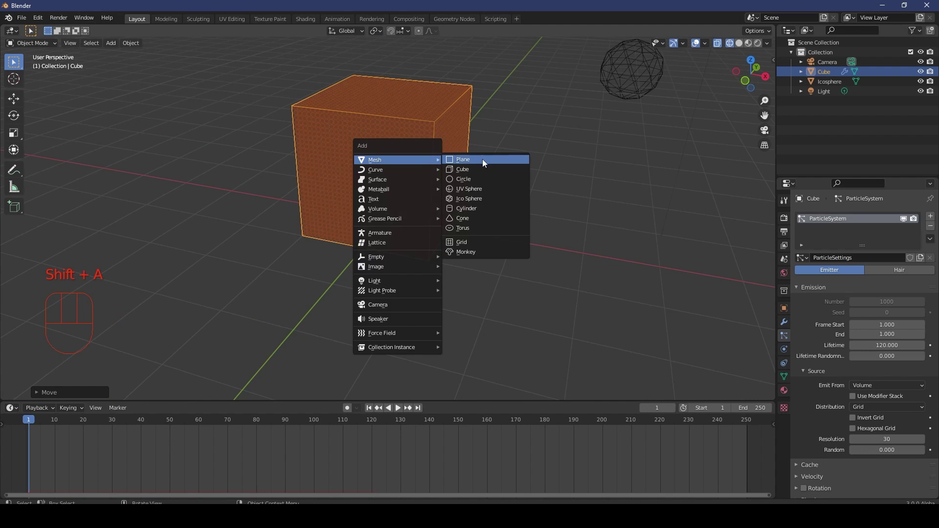
click(483, 160)
scroll(489, 160, down, 6)
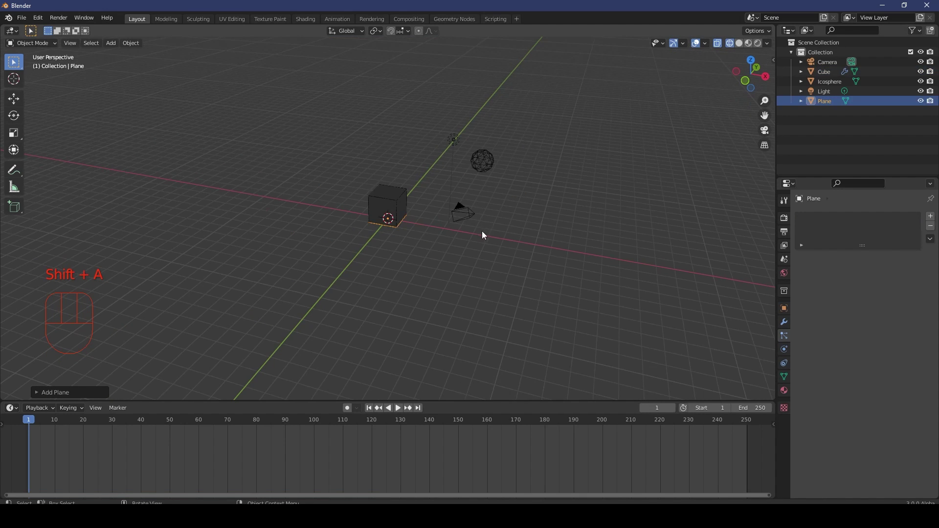
scroll(482, 232, down, 3)
key(s)
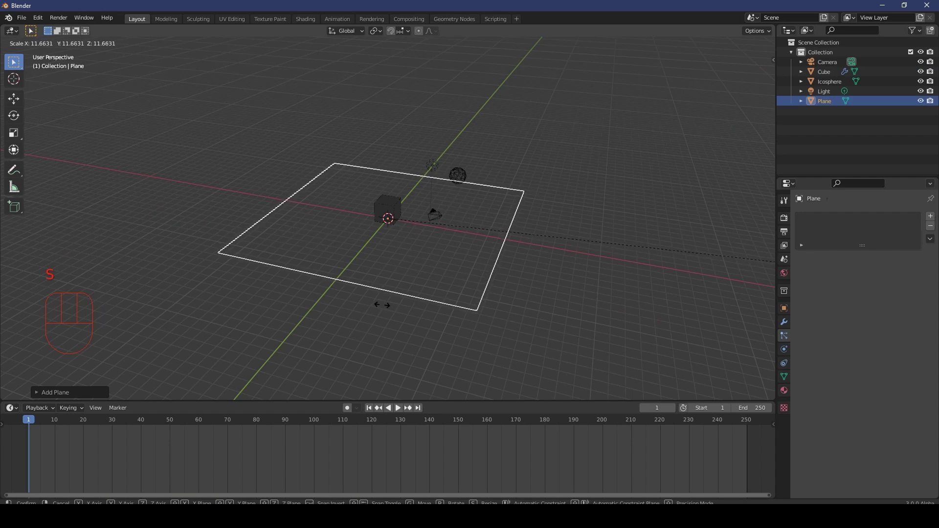
click(380, 240)
scroll(380, 237, up, 3)
Switch the viewport to solid shading and apply the ground plane's object transform.
key(z)
click(449, 232)
middle_drag(556, 222, 403, 201)
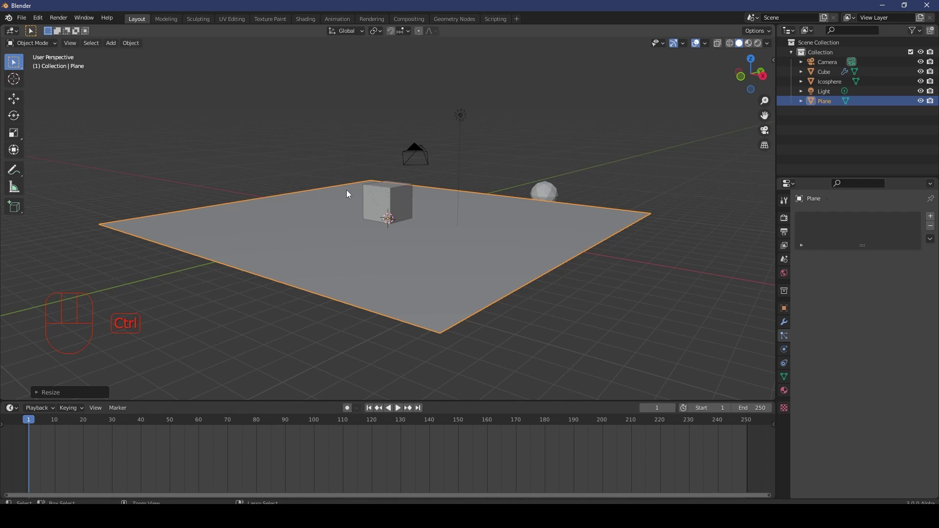
key(ctrl+a)
click(313, 191)
Hide the cube's emitter in both the render and viewport display settings so only the particles show.
scroll(418, 205, up, 4)
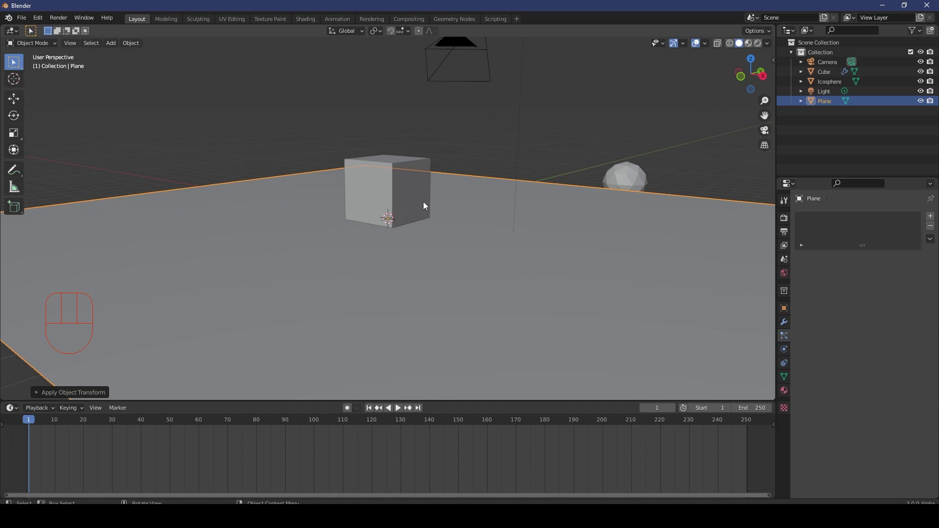
middle_drag(433, 210, 455, 207)
click(422, 131)
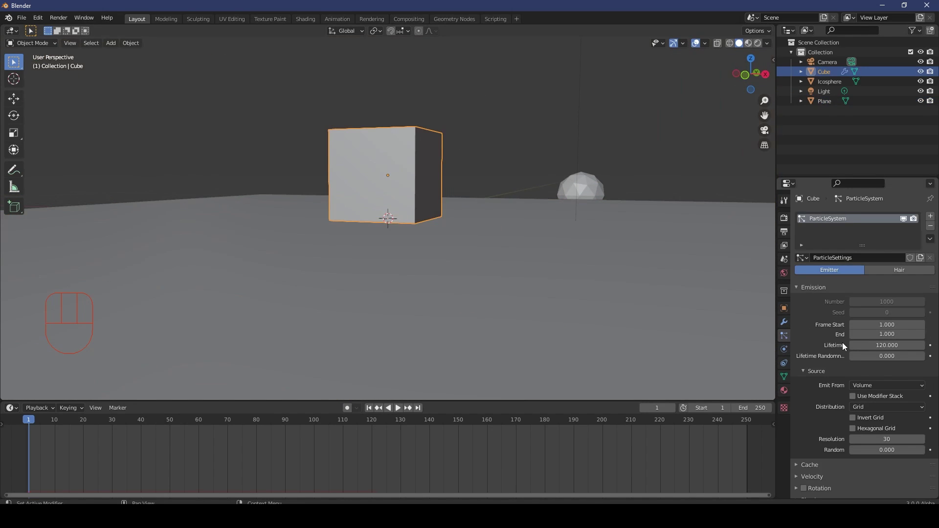
scroll(832, 382, down, 5)
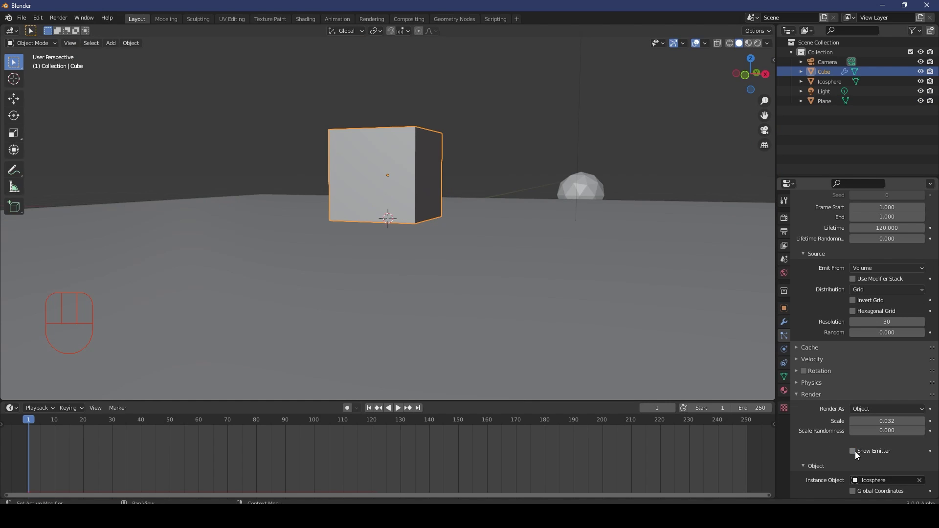
scroll(855, 451, down, 8)
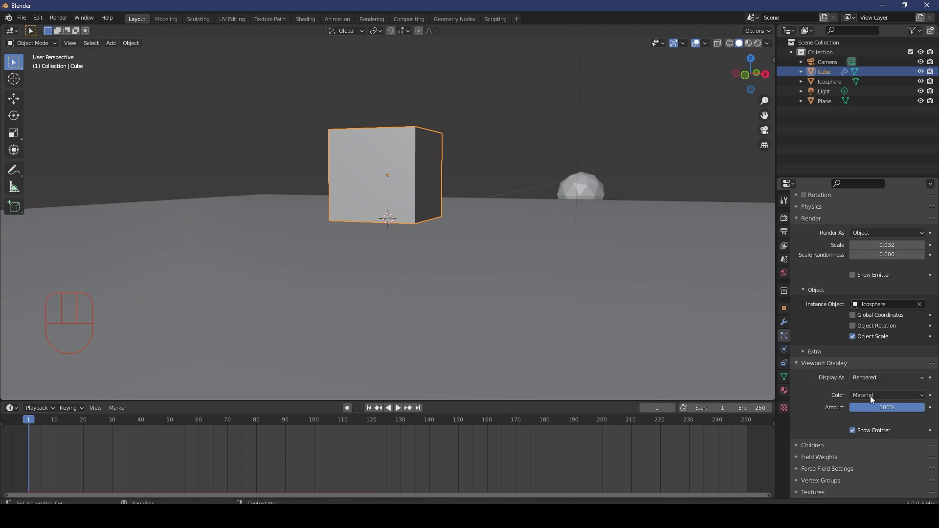
click(853, 431)
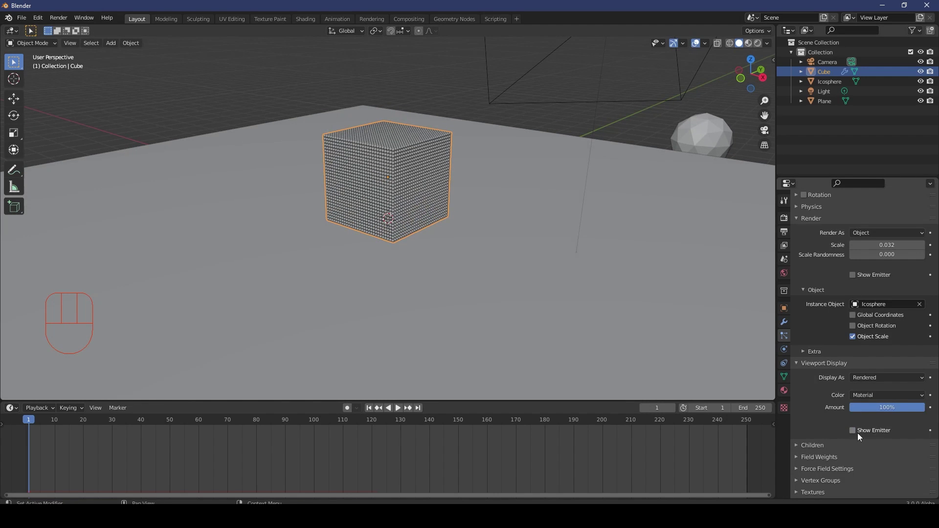
scroll(448, 149, up, 5)
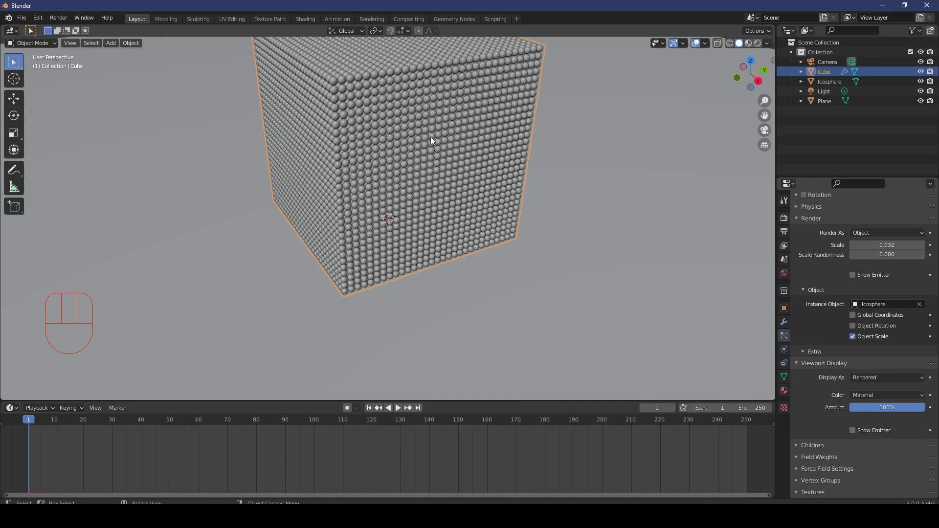
scroll(404, 152, down, 5)
scroll(420, 162, up, 8)
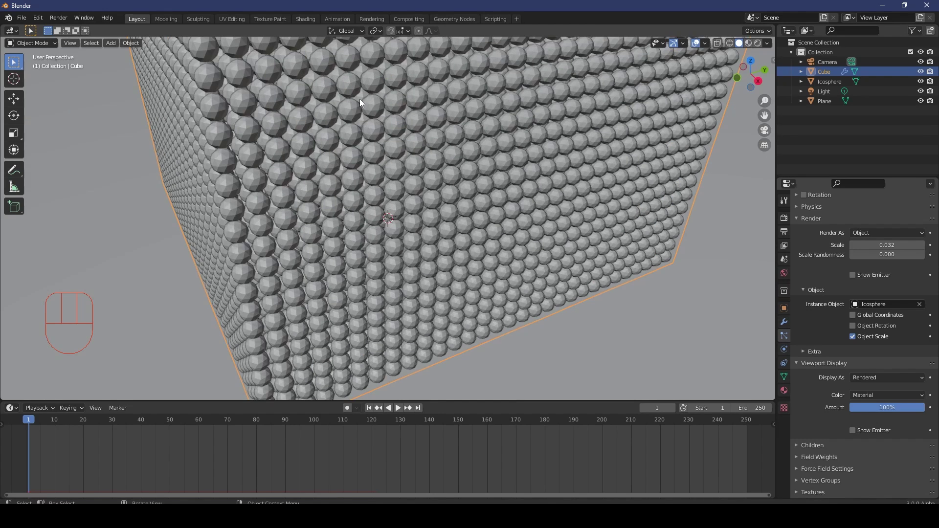
scroll(360, 99, down, 8)
Apply smooth shading to the icosphere and check the instanced particles on the cube.
middle_drag(568, 192, 709, 171)
click(735, 163)
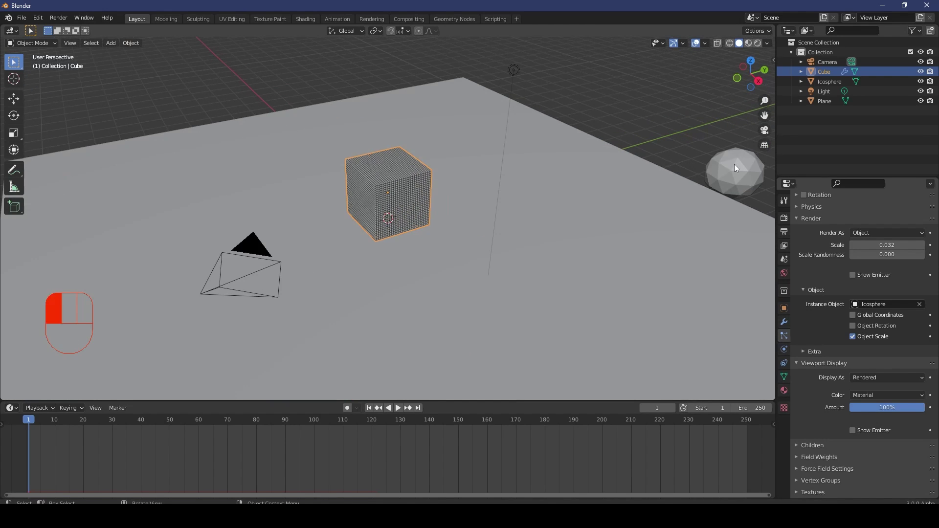
mouse_move(706, 155)
right_down()
mouse_move(726, 154)
mouse_move(698, 153)
right_up()
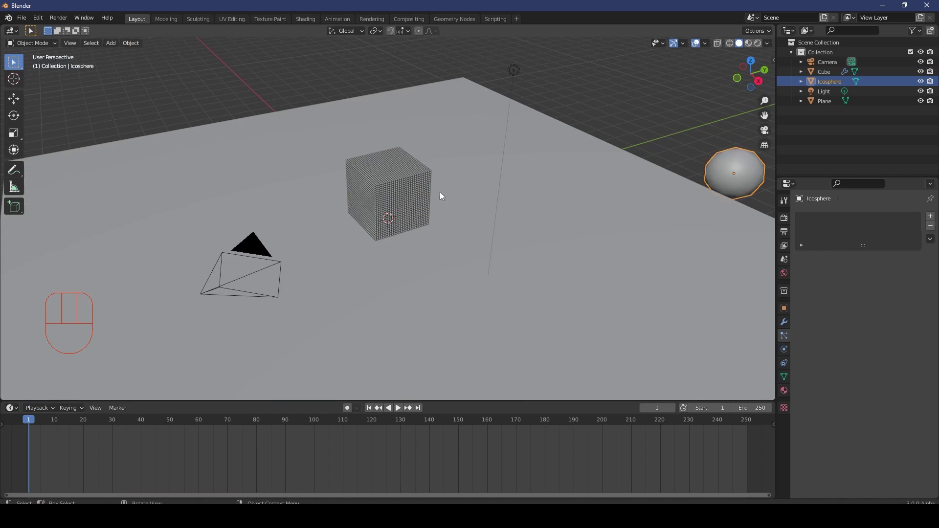
scroll(438, 186, up, 8)
scroll(454, 232, down, 5)
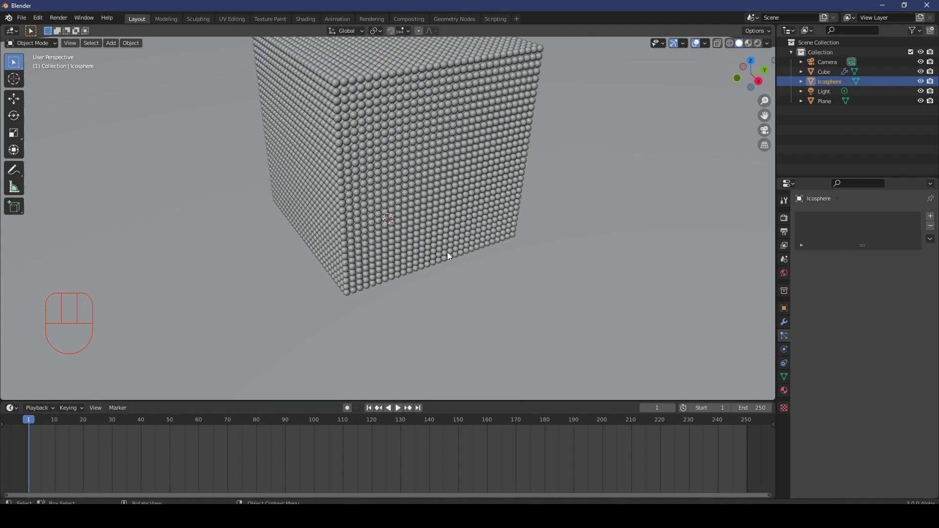
Switch to the camera view, select the cube, and collapse its Emission, Render and Viewport Display particle settings.
key(KP_0)
click(430, 114)
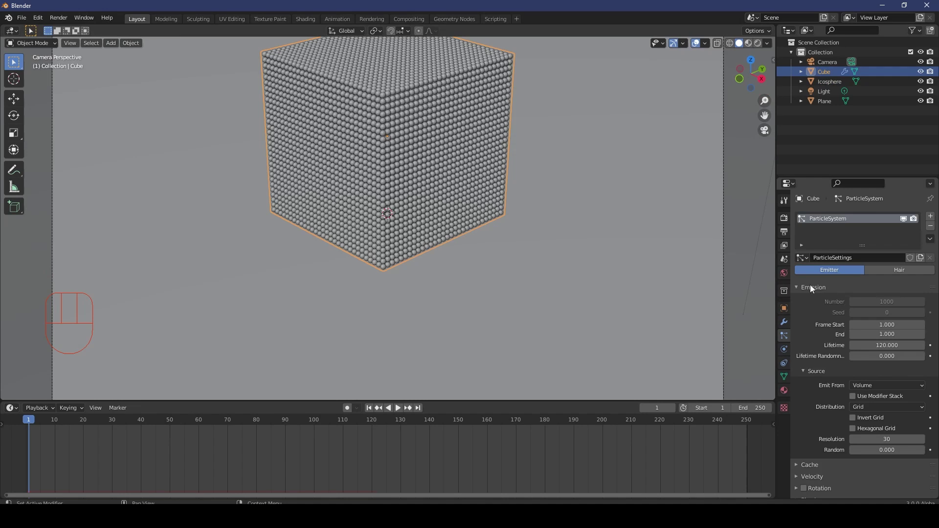
click(803, 288)
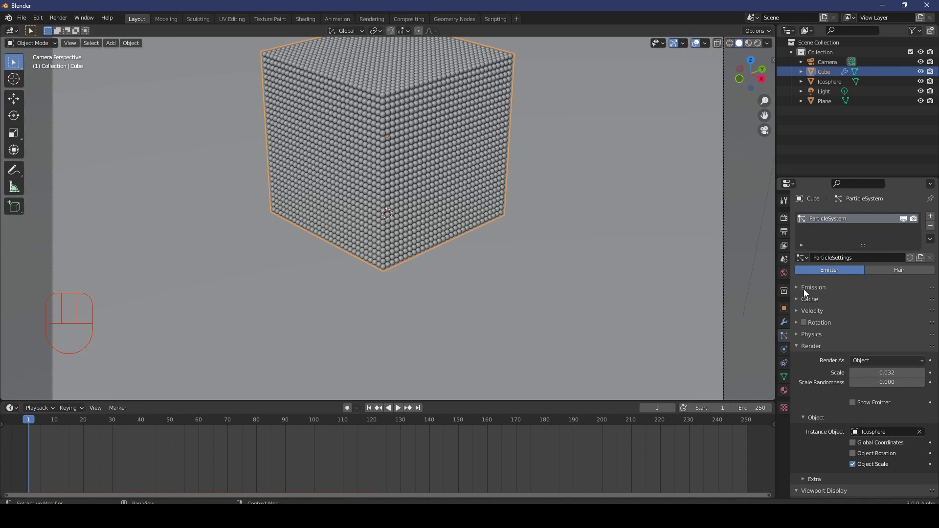
click(814, 346)
click(807, 359)
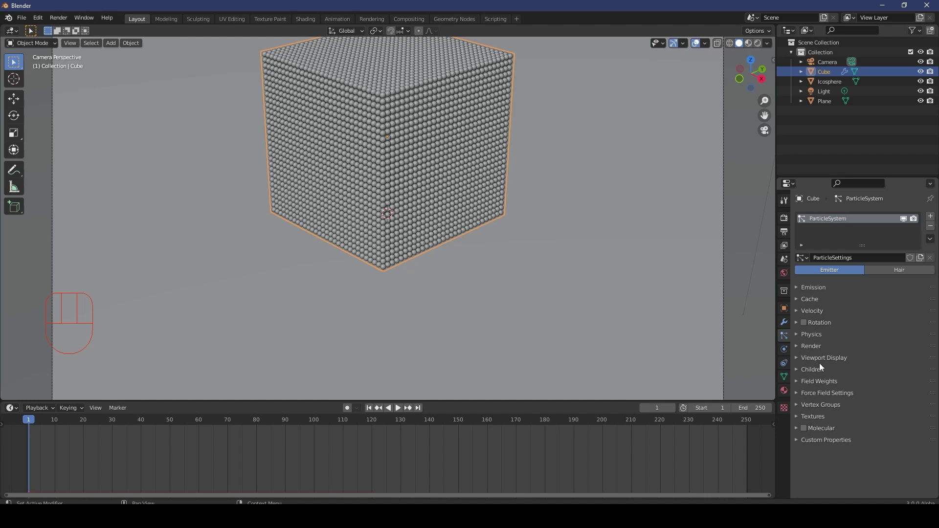
Enable Self Effect in the cube particle system's force field settings, and collapse that section again.
click(804, 394)
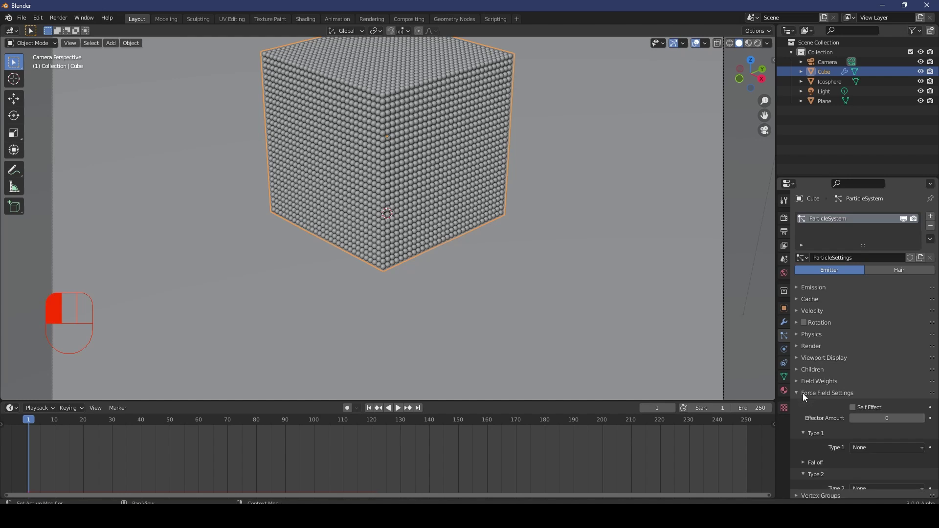
click(853, 407)
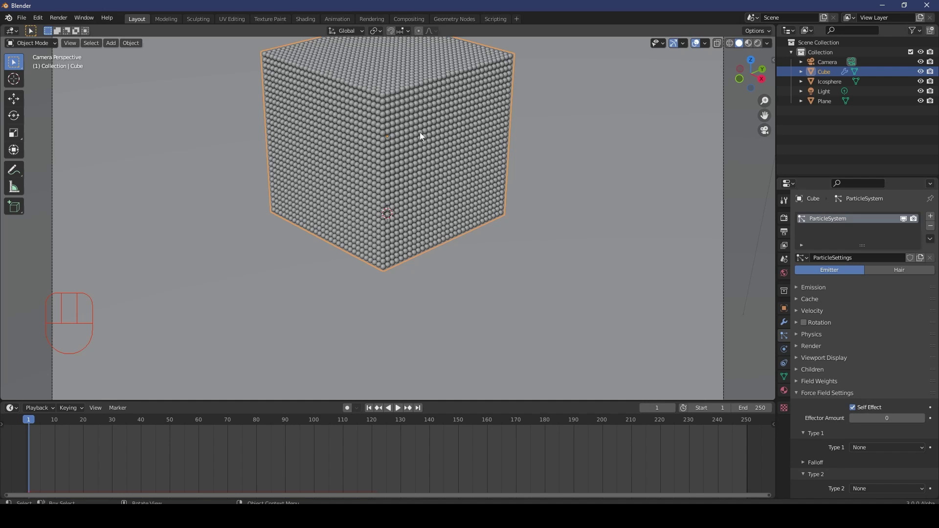
click(800, 394)
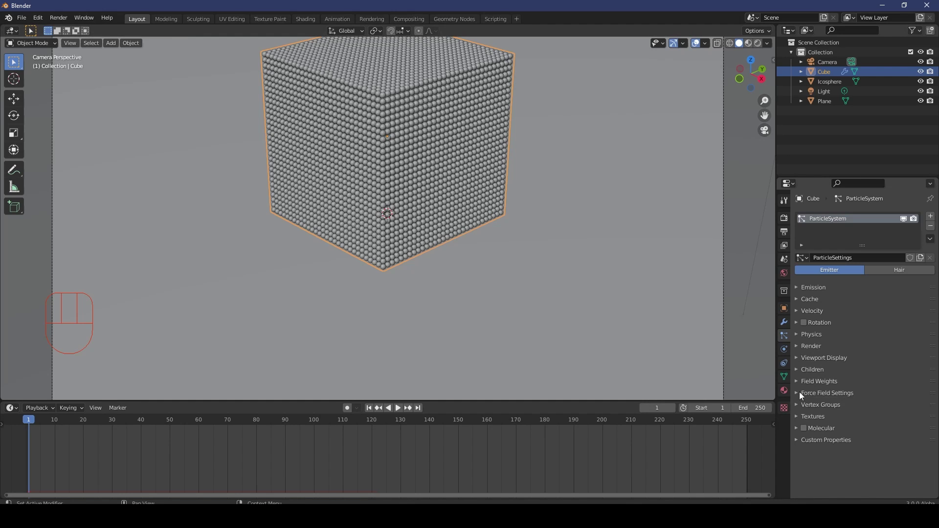
Enable Molecular for the cube's particle system and expand its Simulate settings.
click(804, 428)
click(797, 428)
scroll(826, 439, down, 1)
click(805, 427)
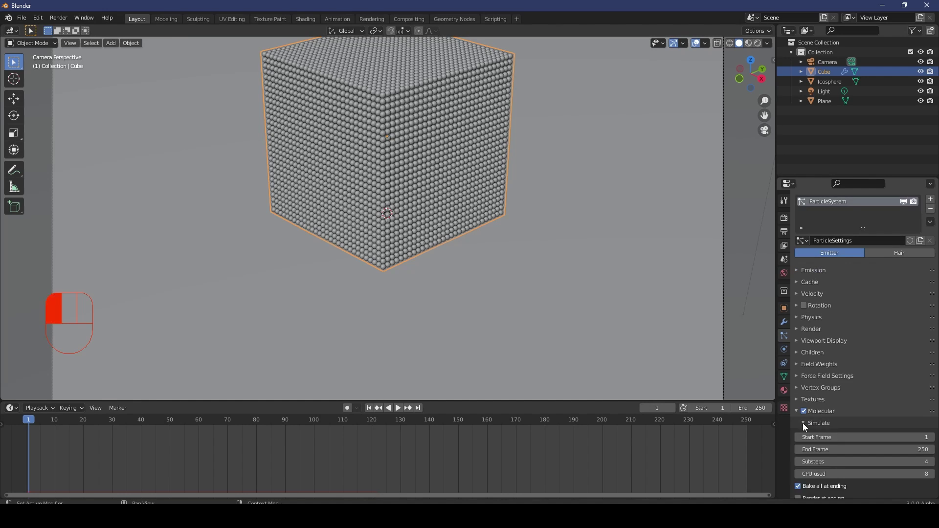
scroll(832, 440, down, 3)
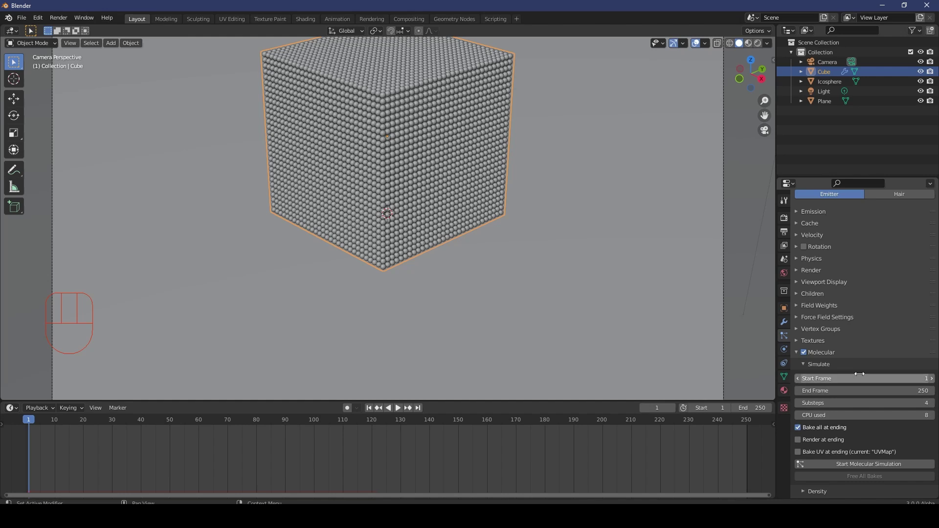
scroll(867, 421, down, 1)
scroll(867, 413, down, 2)
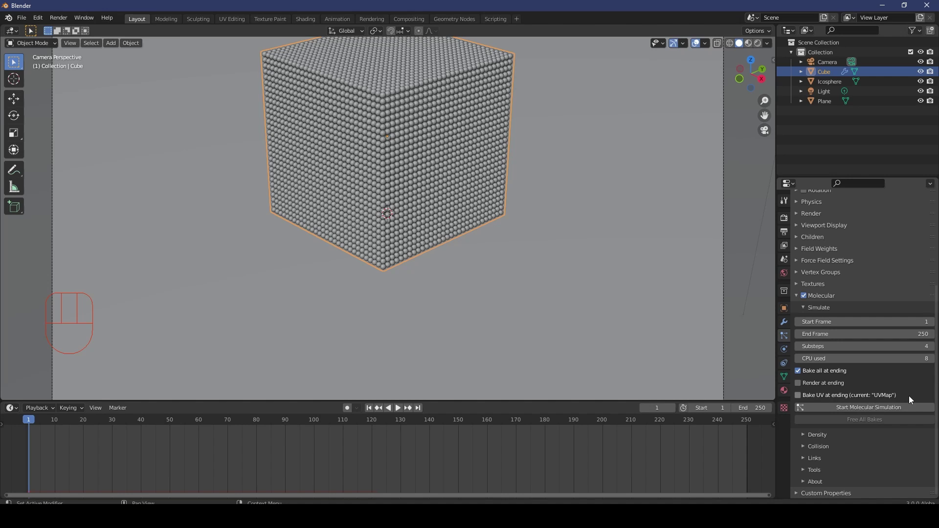
Turn on particle weight calculation by density in the Molecular settings and choose the iron preset.
click(806, 435)
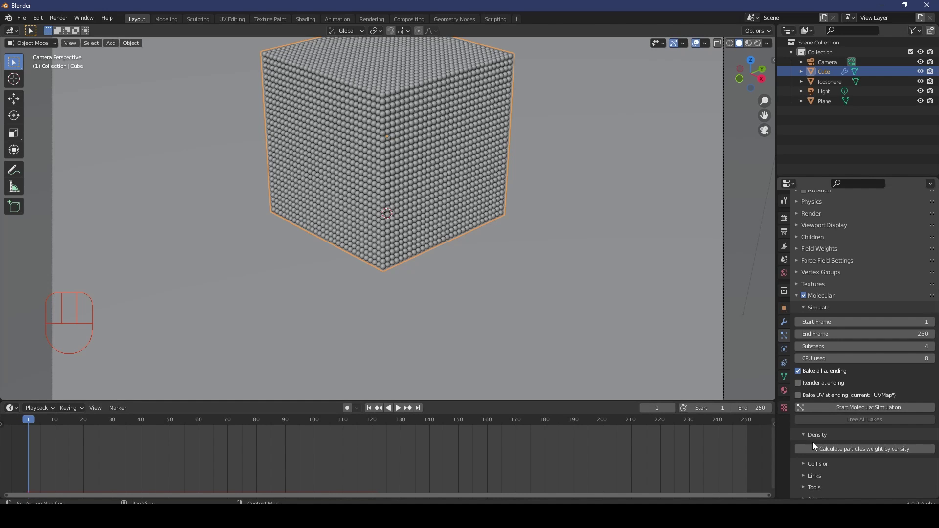
click(864, 448)
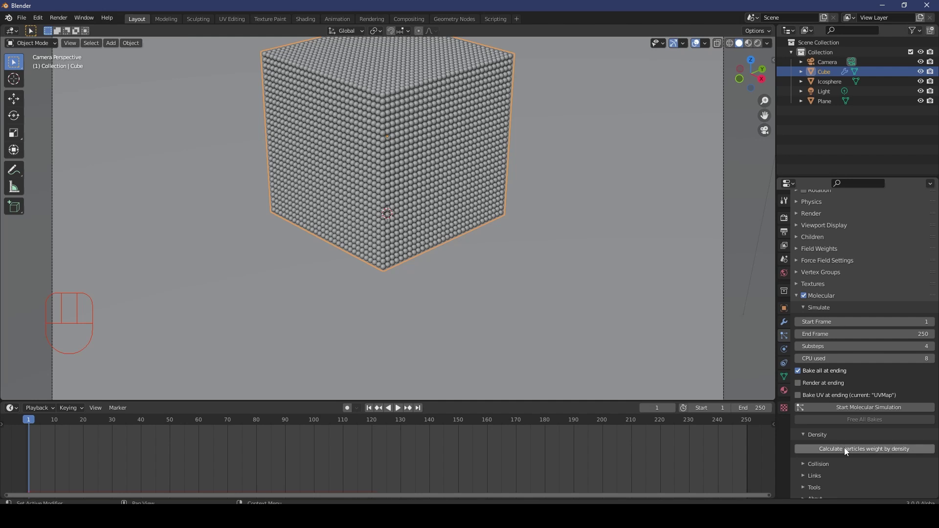
click(845, 447)
scroll(844, 475, down, 2)
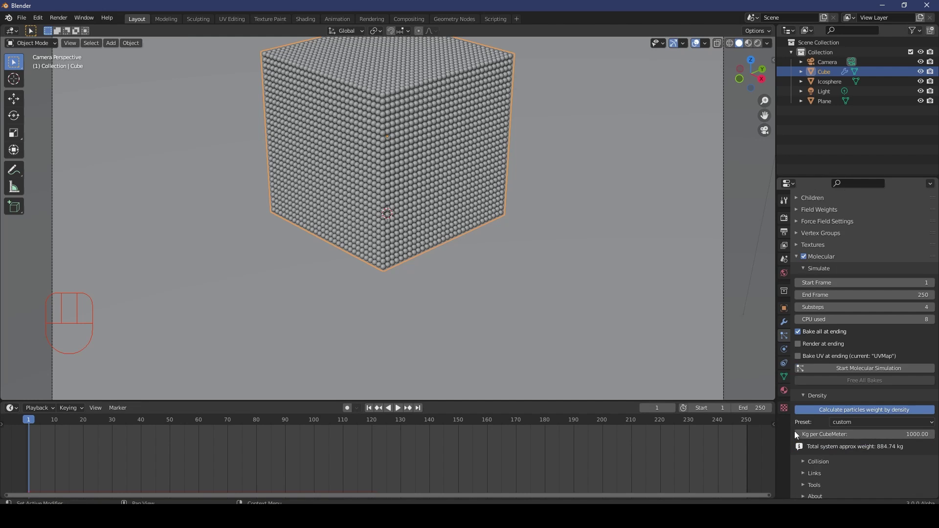
click(844, 422)
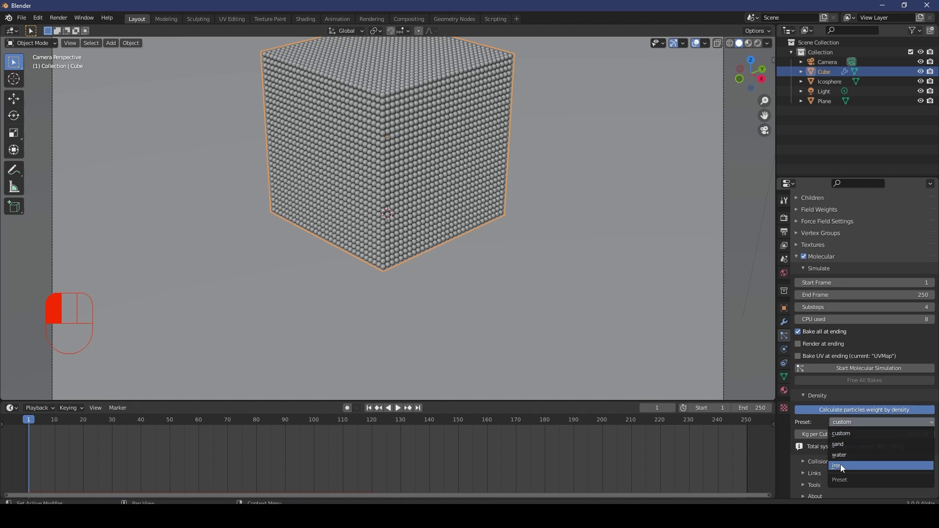
click(841, 465)
click(851, 422)
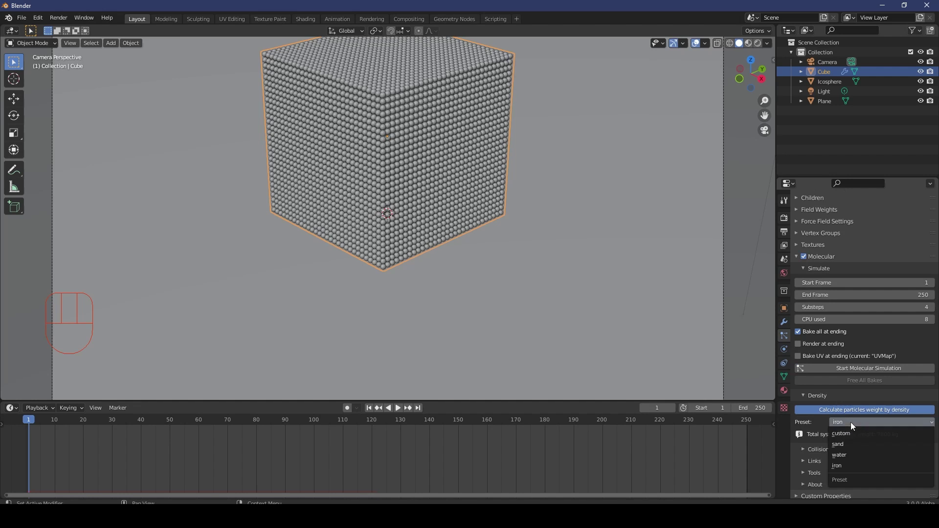
click(847, 463)
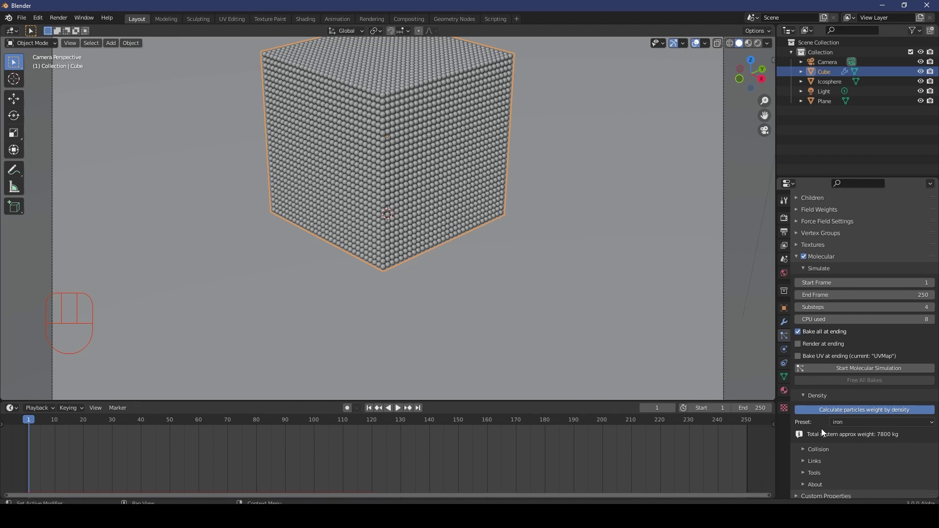
Activate self collision between the particles in the Molecular collision settings.
click(803, 447)
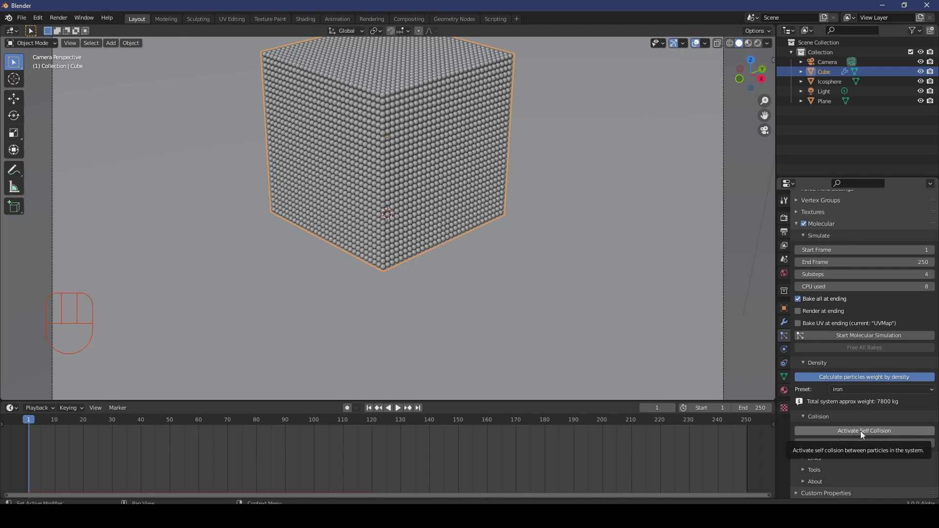
click(855, 431)
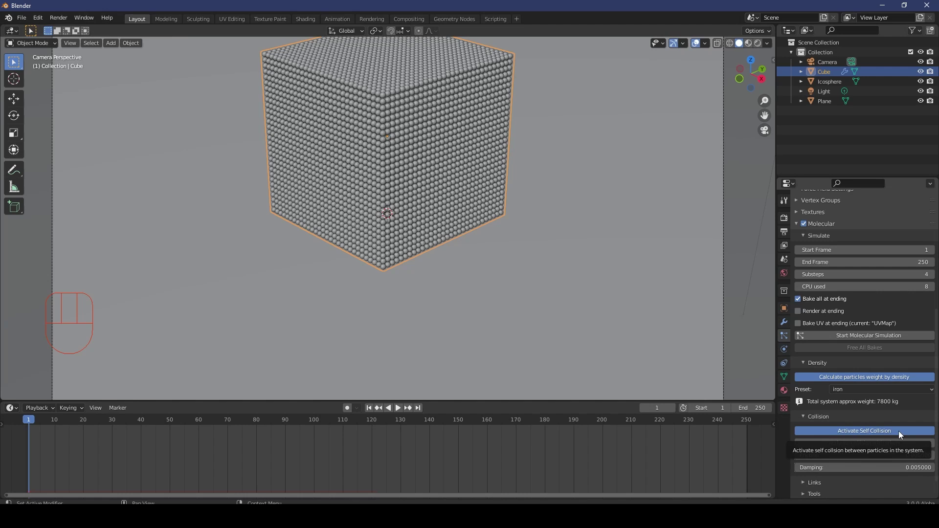
scroll(885, 451, down, 2)
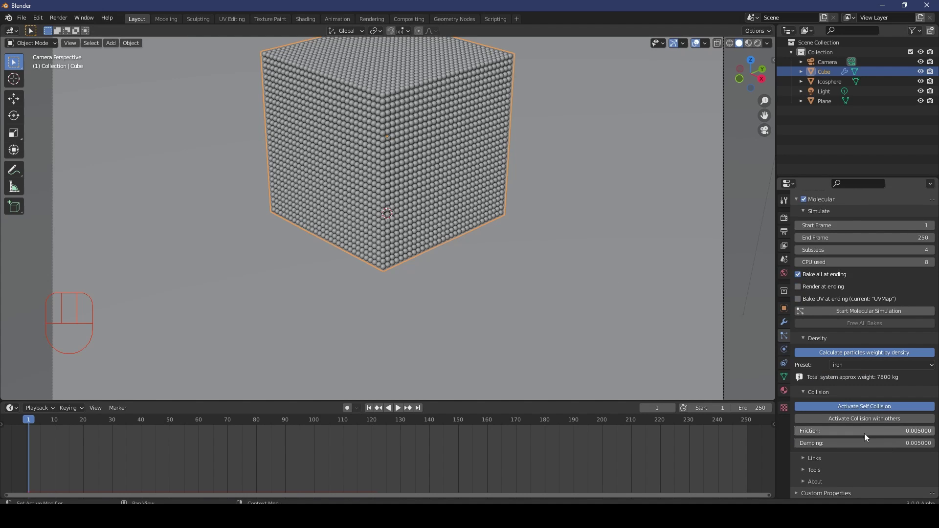
Activate particle linking for the cube's particles and set the initial linking search length to 5.
click(803, 458)
scroll(812, 456, down, 4)
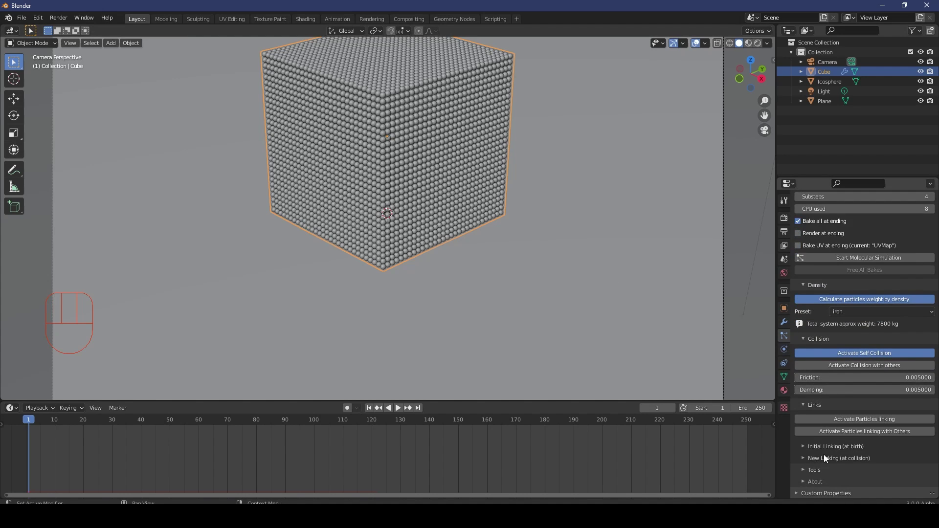
click(879, 420)
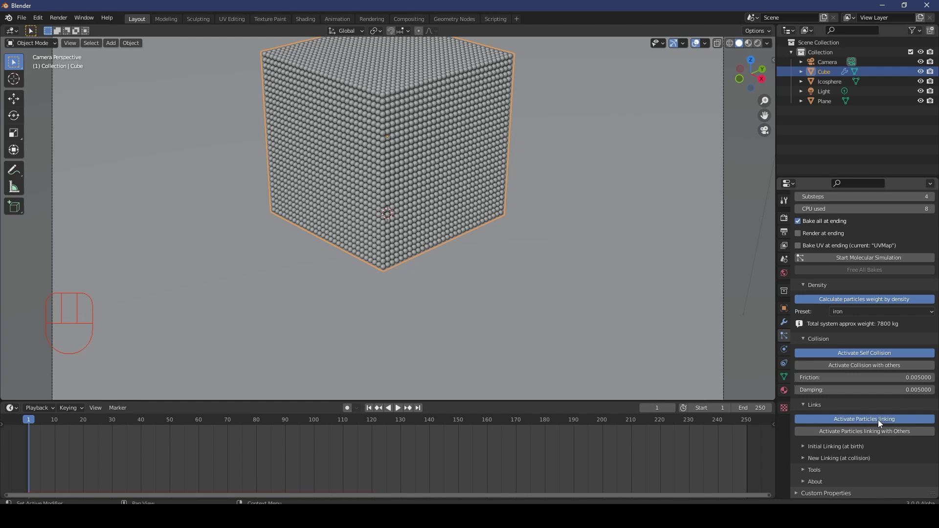
click(807, 447)
click(850, 461)
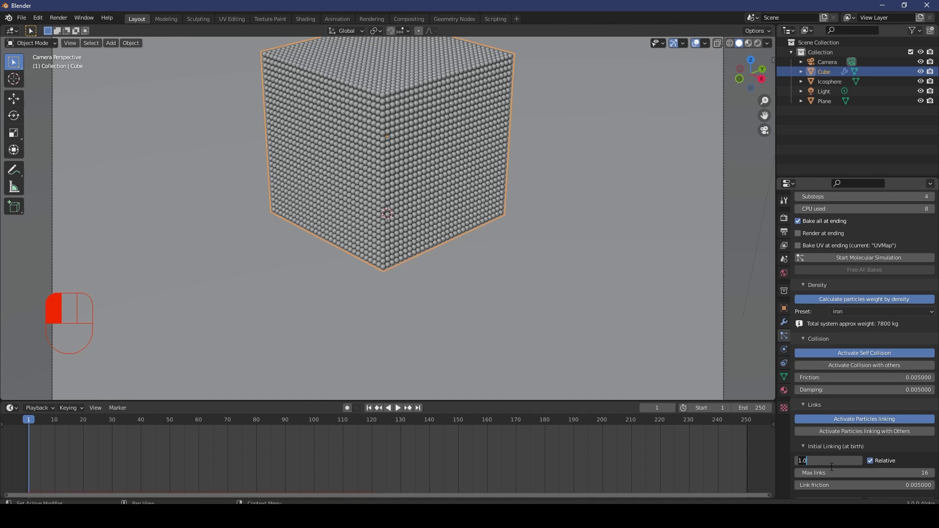
text(5)
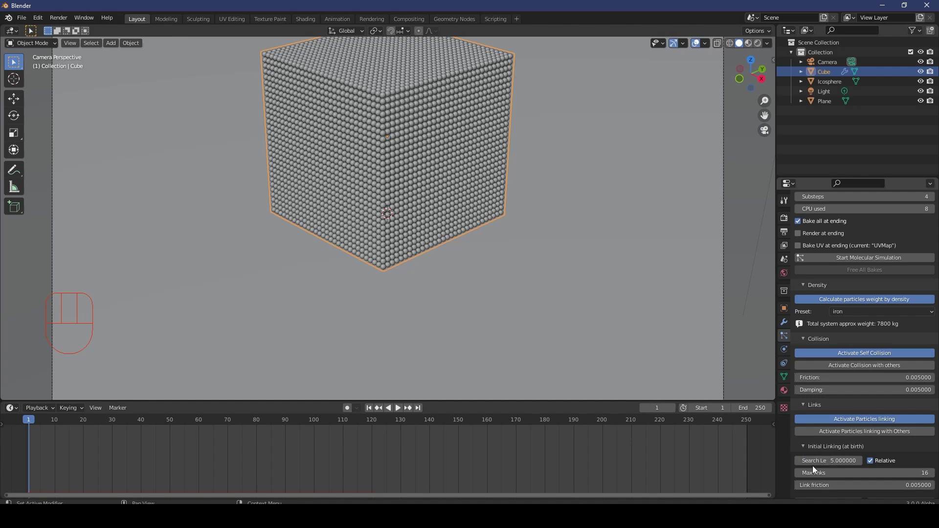
scroll(488, 199, up, 1)
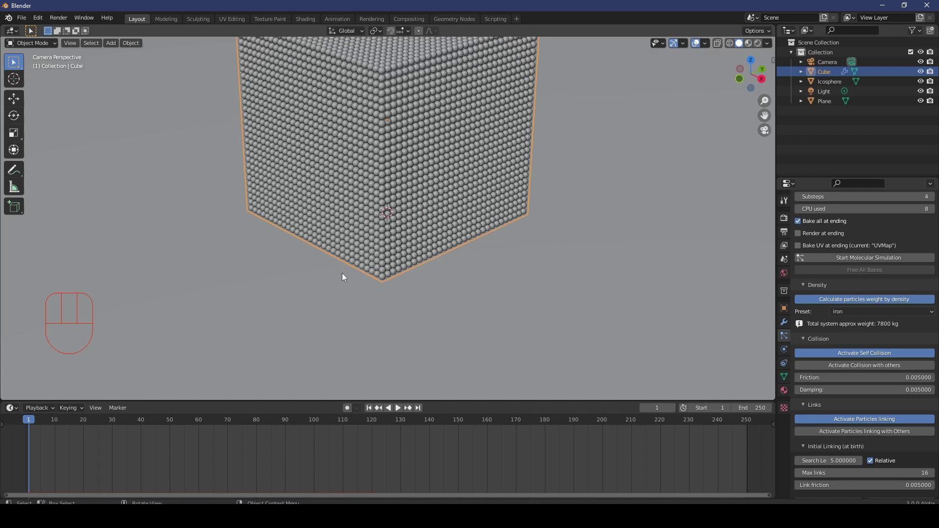
scroll(408, 185, down, 2)
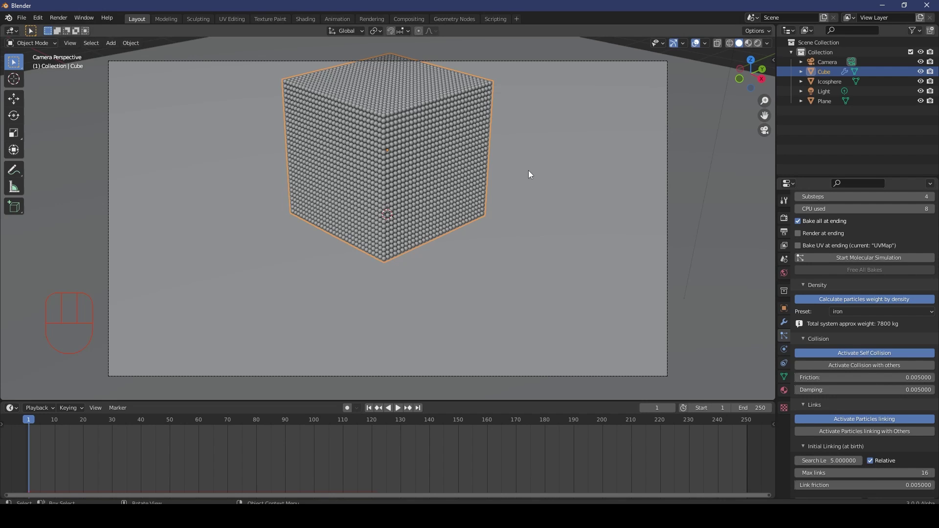
scroll(863, 365, down, 5)
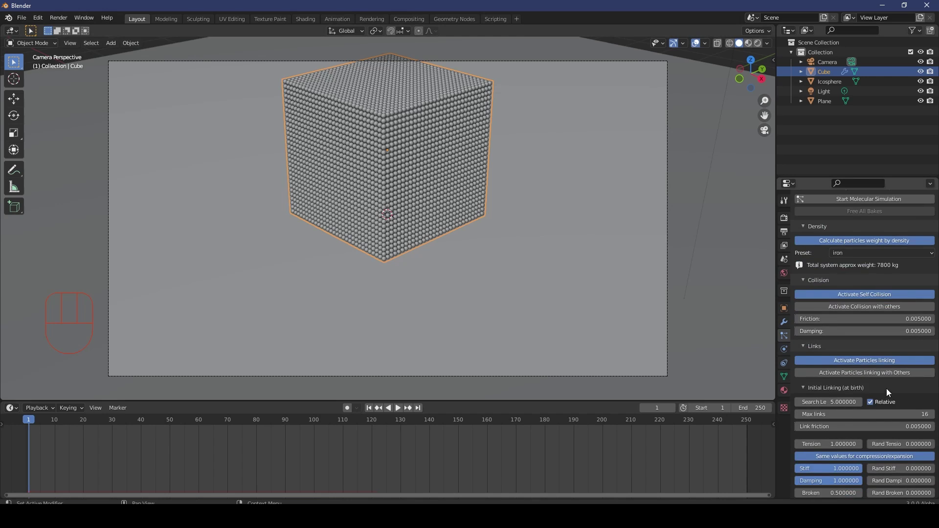
scroll(863, 463, up, 3)
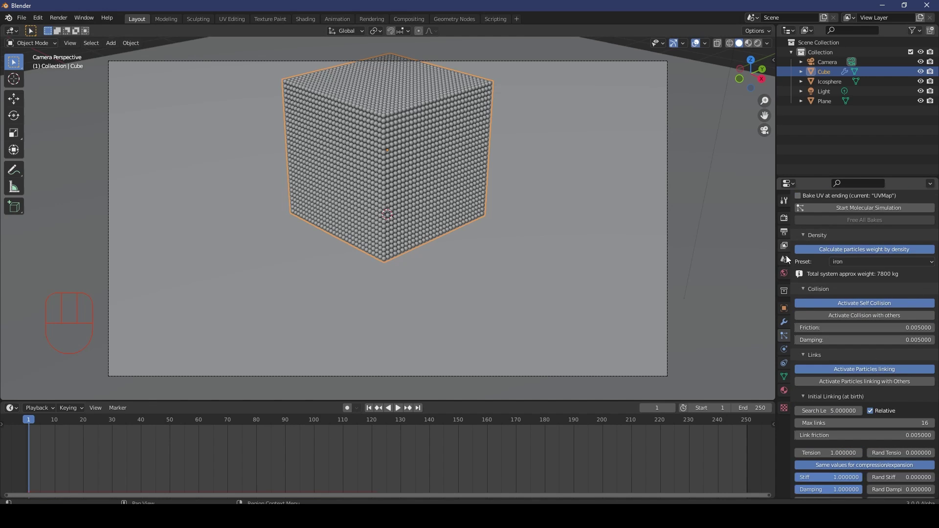
Add Collision physics to the ground plane and set its Softbody & Cloth friction to 35.
scroll(582, 186, down, 3)
click(630, 193)
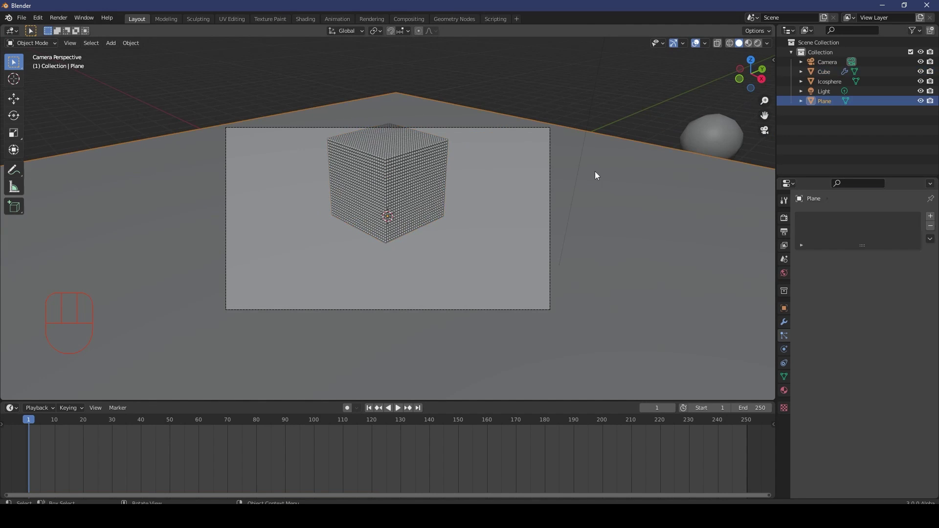
click(785, 349)
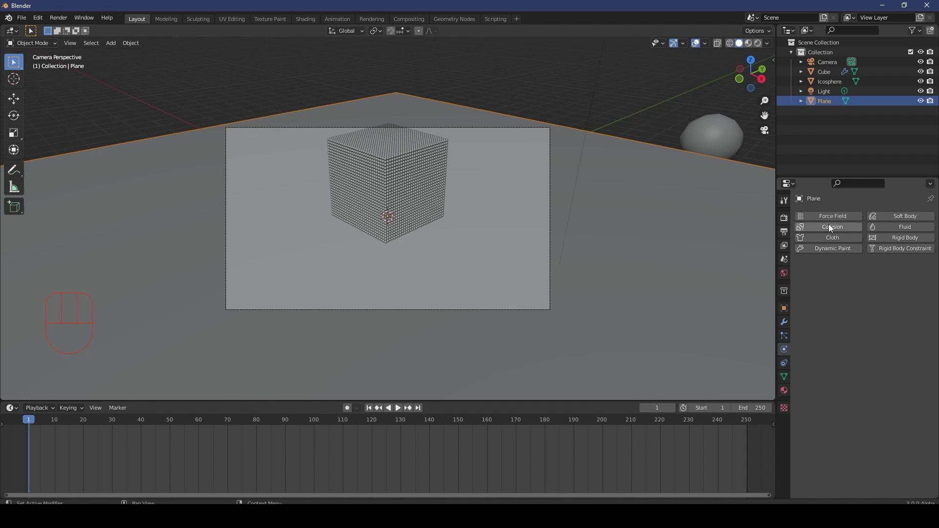
click(832, 227)
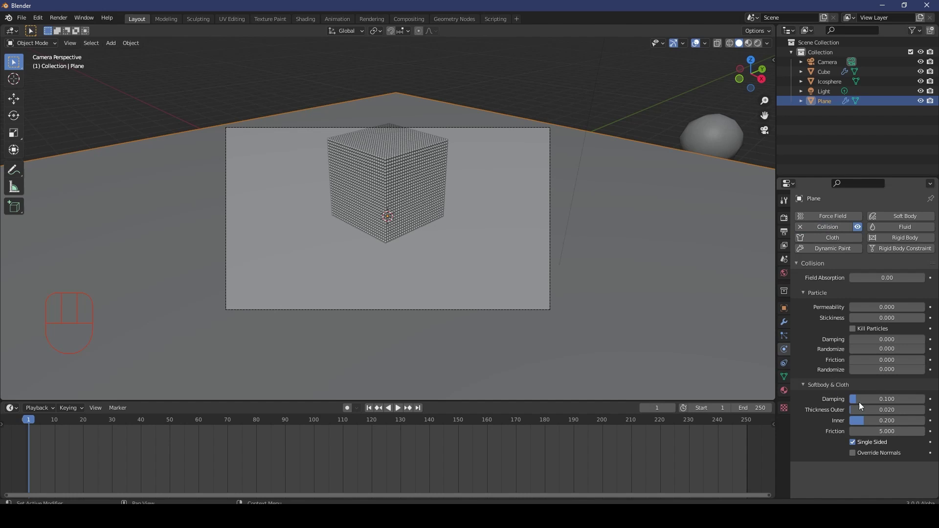
click(882, 432)
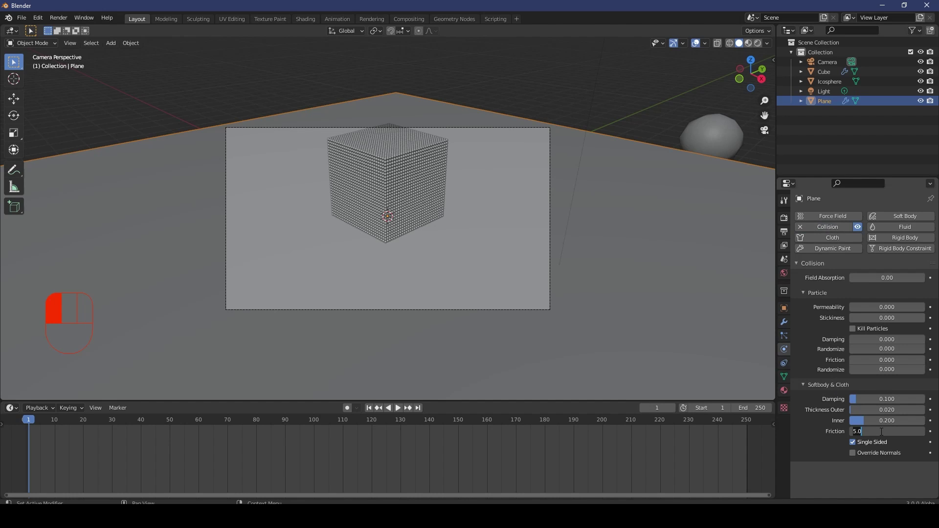
text(35)
key(Return)
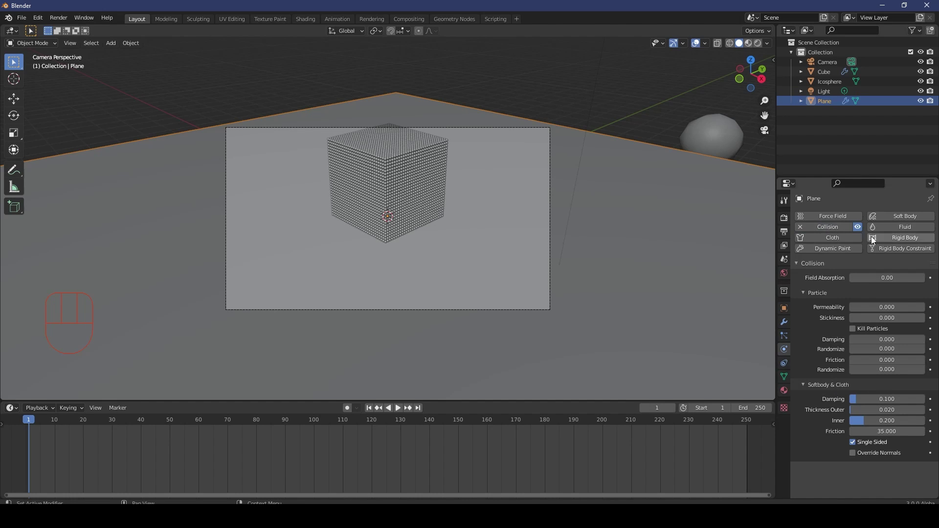
Save the Blender file to the Desktop as test.blend.
key(ctrl+s)
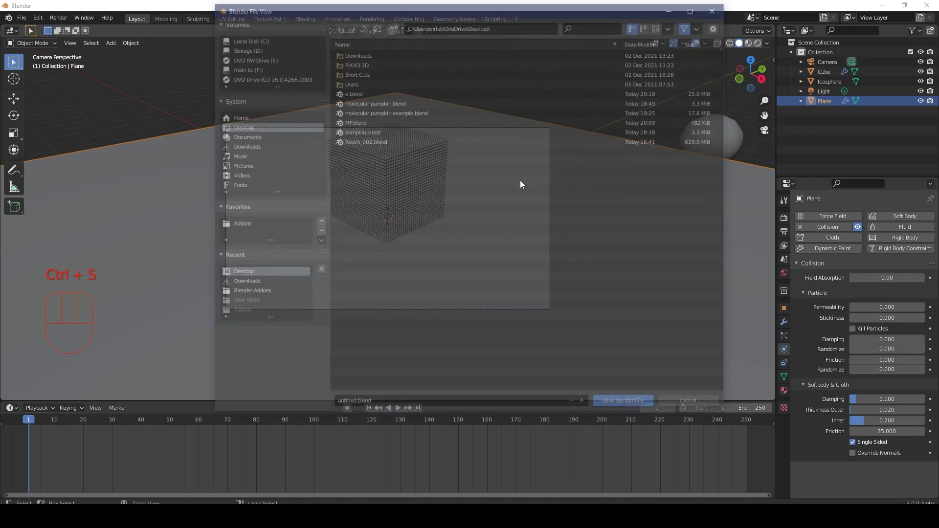
click(531, 404)
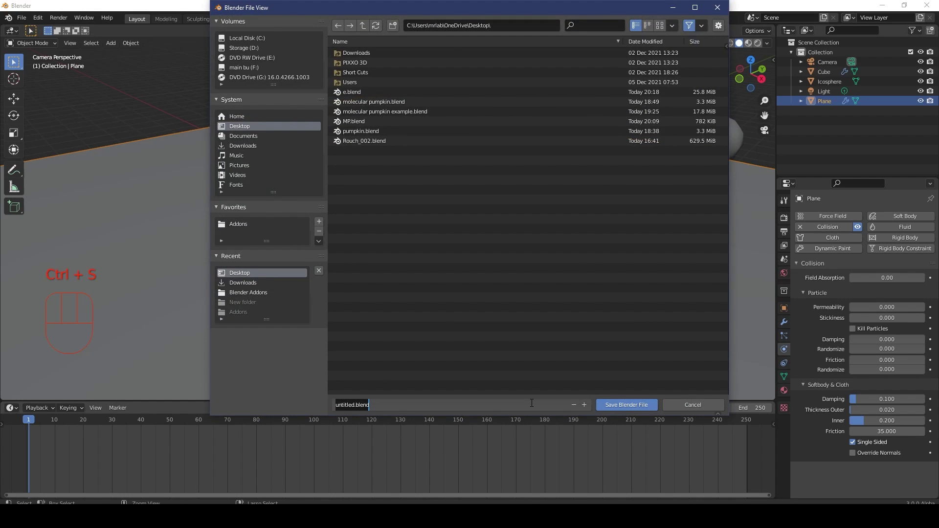
text(test)
key(Return)
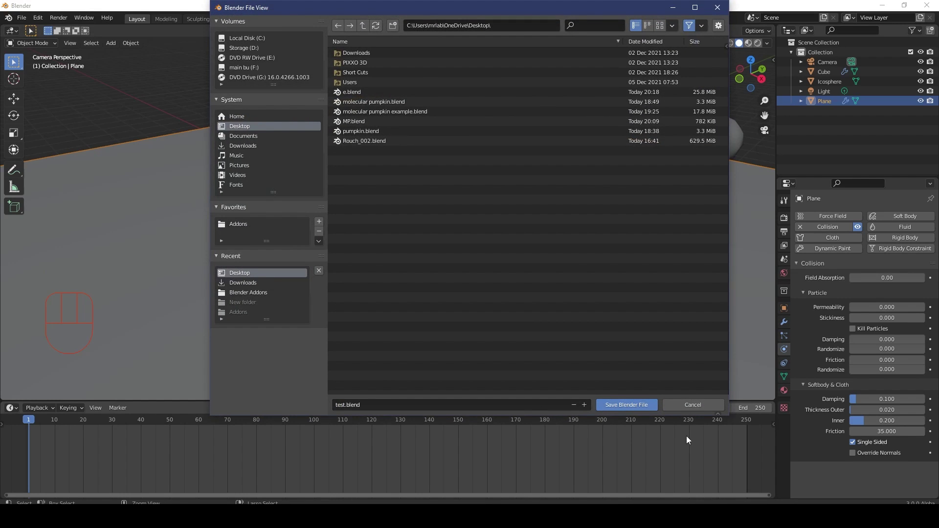
click(629, 405)
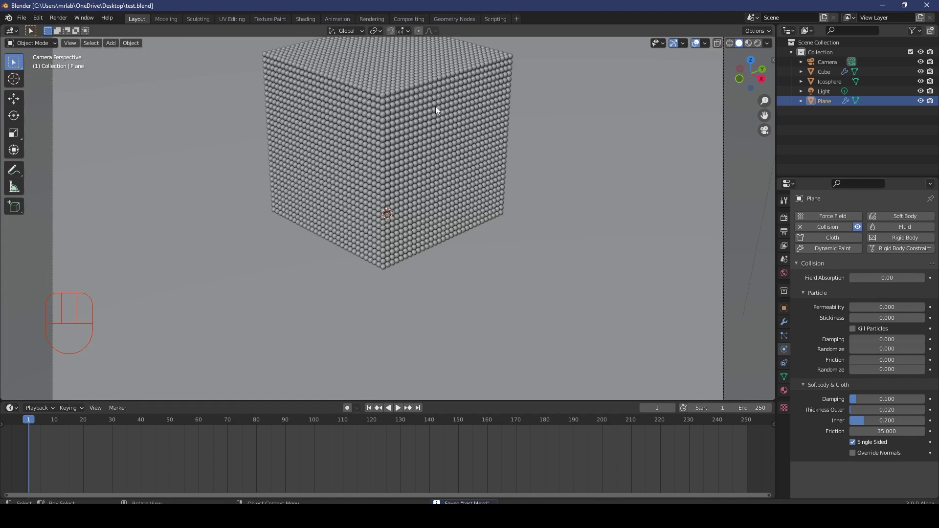
Set the end frame of the cube's Molecular simulation to 120.
click(444, 121)
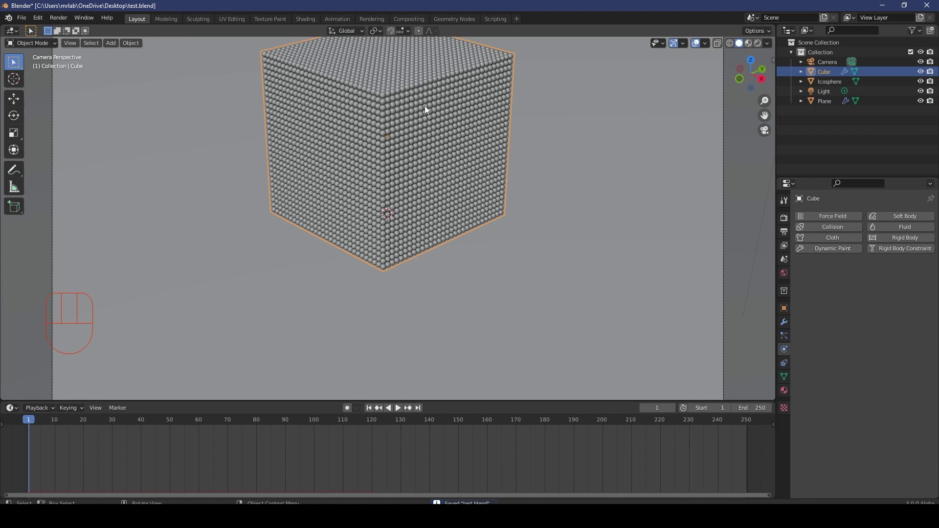
scroll(451, 148, down, 2)
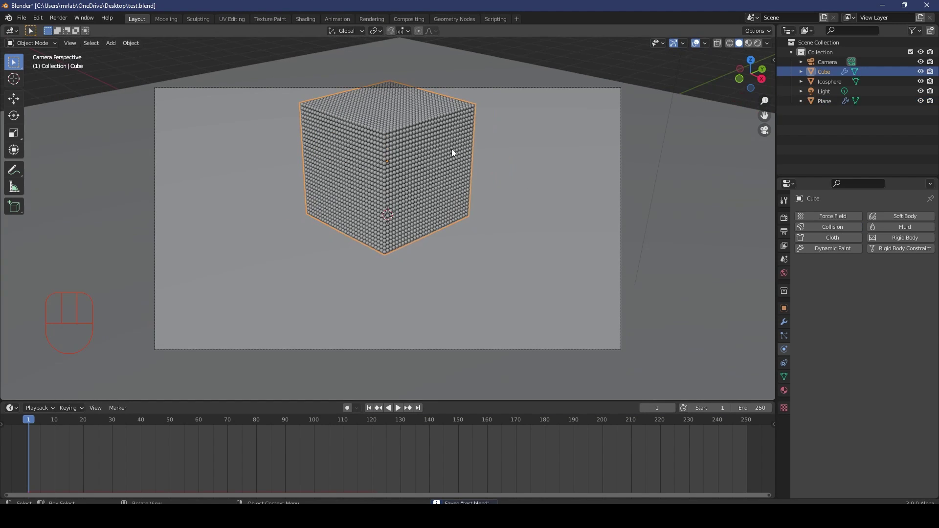
click(785, 336)
scroll(846, 413, down, 7)
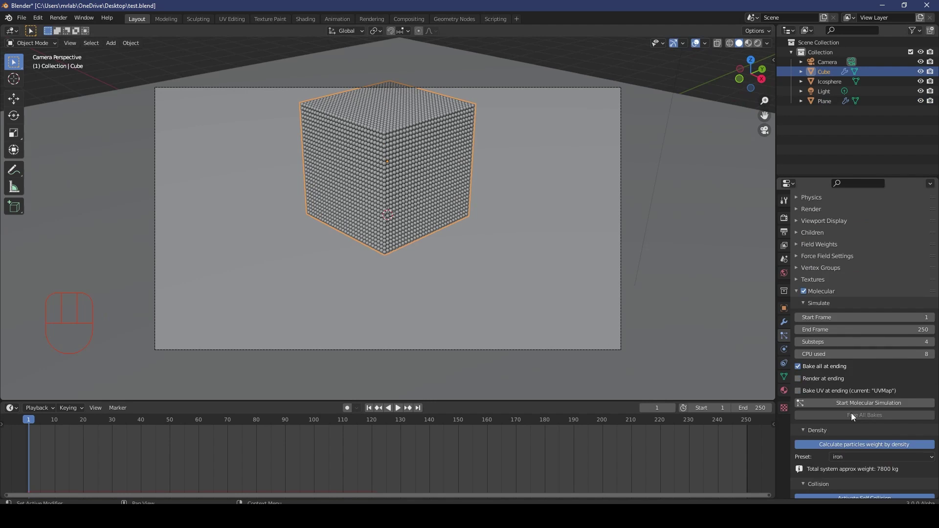
scroll(861, 401, down, 2)
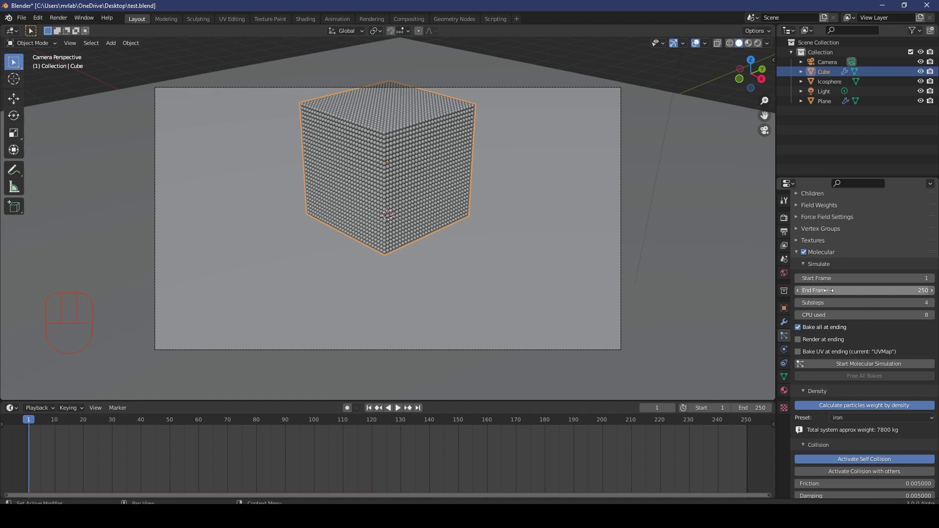
click(889, 292)
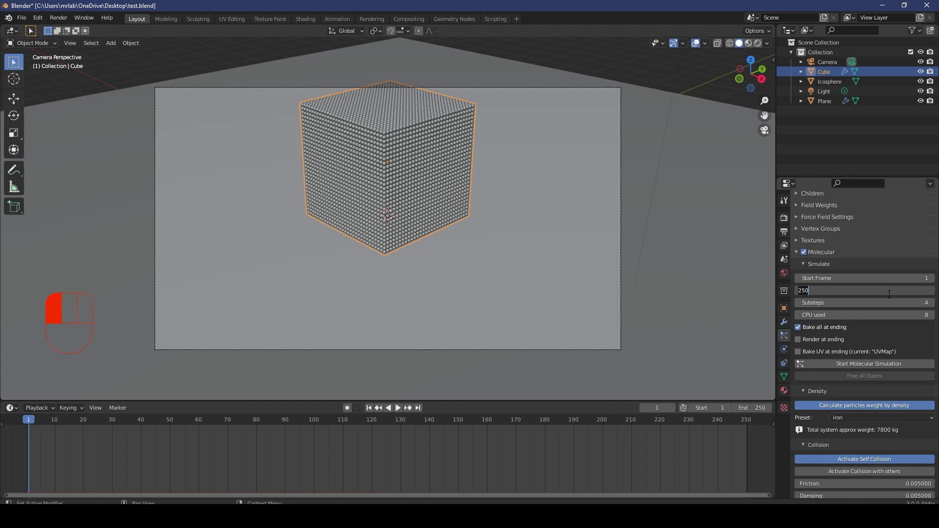
text(120)
key(Return)
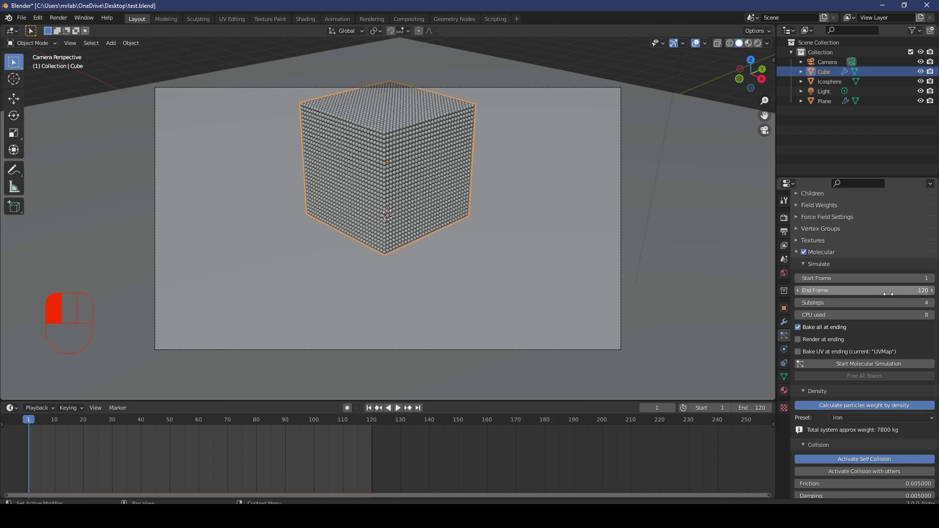
middle_drag(462, 457, 560, 457)
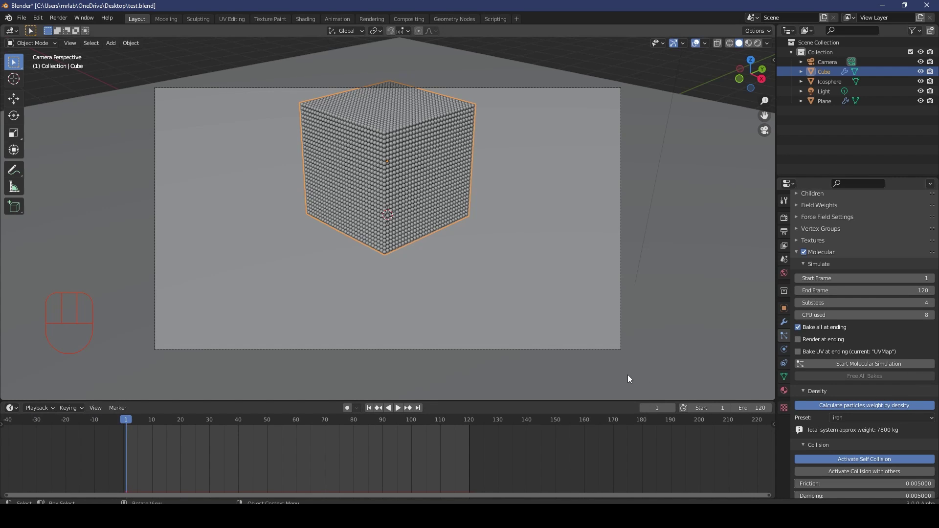
Save the file and run the Molecular simulation for the cube's particles.
key(ctrl+s)
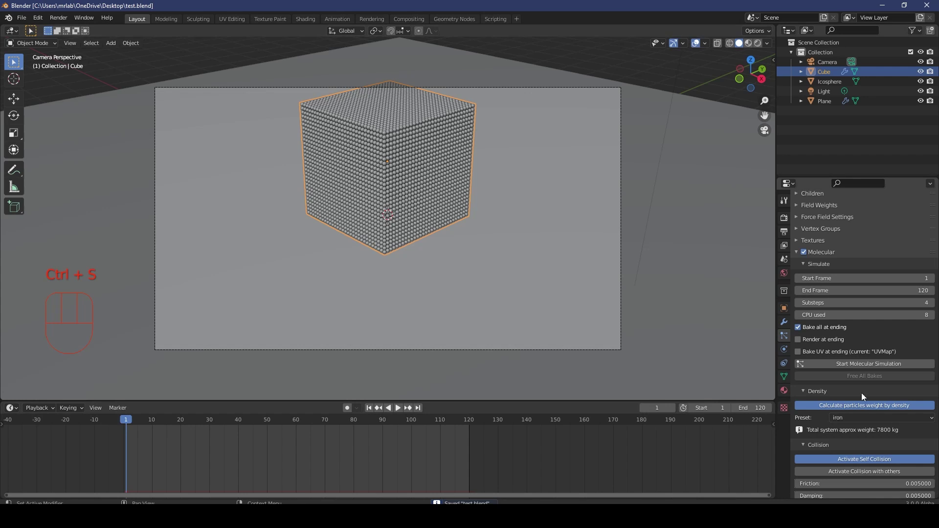
click(885, 366)
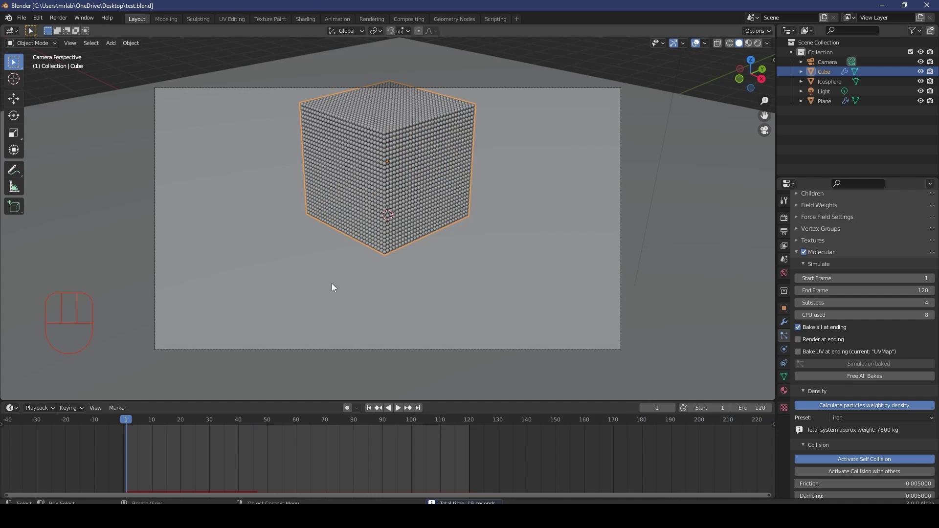
Scrub the baked simulation to about frame 44 and examine how the lower particles of the cube behave.
scroll(332, 287, up, 2)
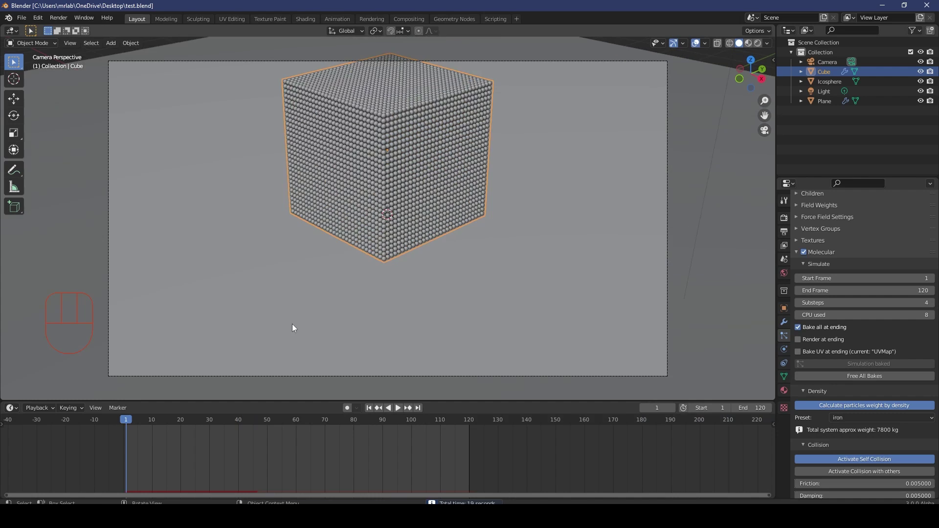
drag(127, 427, 251, 439)
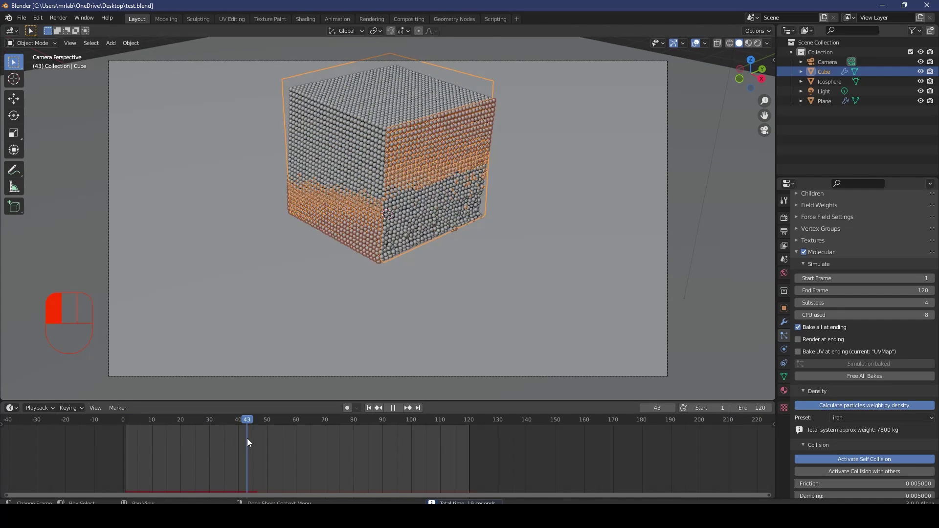
key(alt+a)
middle_drag(523, 197, 464, 195)
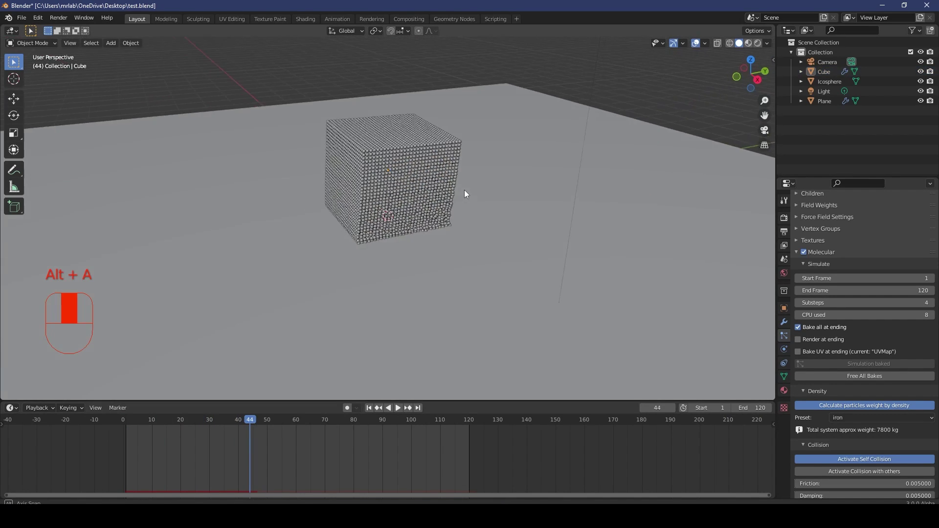
scroll(495, 164, up, 3)
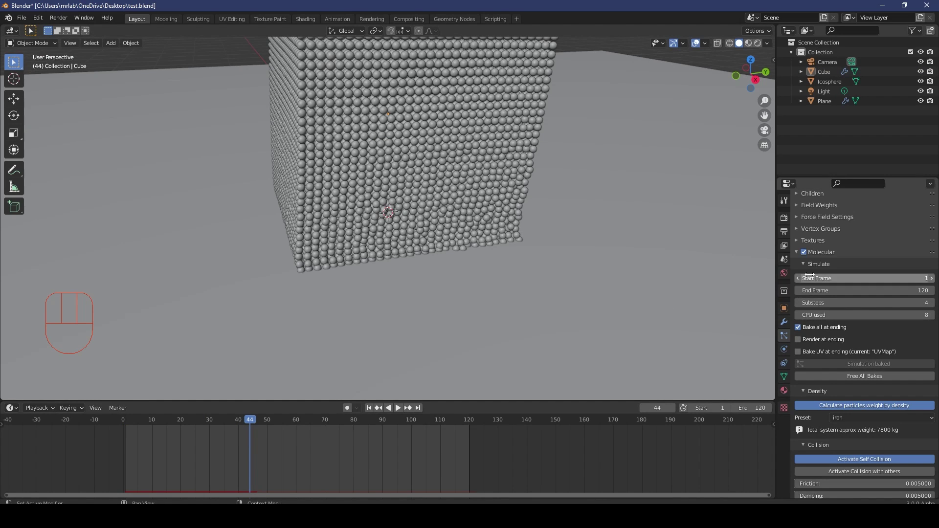
Free all bakes, set the Molecular substeps to 12 and rerun the simulation.
click(865, 375)
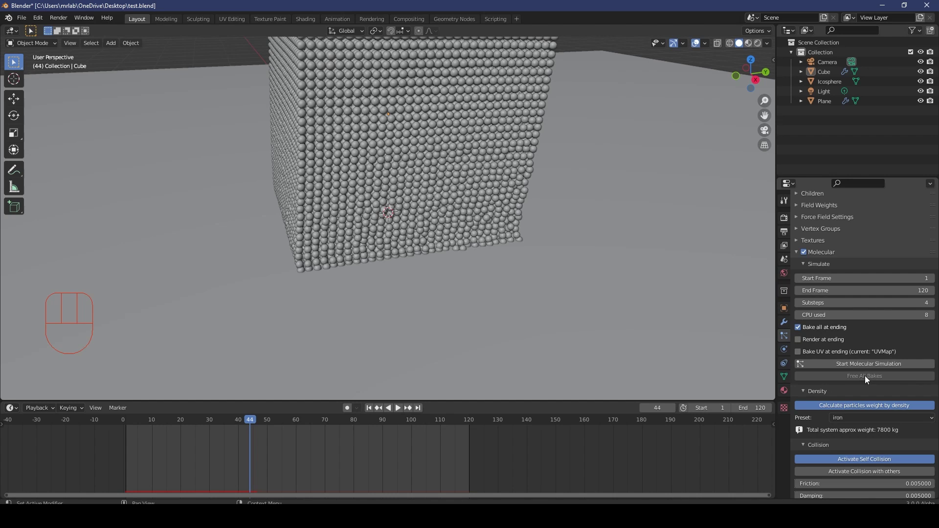
click(902, 307)
text(12)
key(Return)
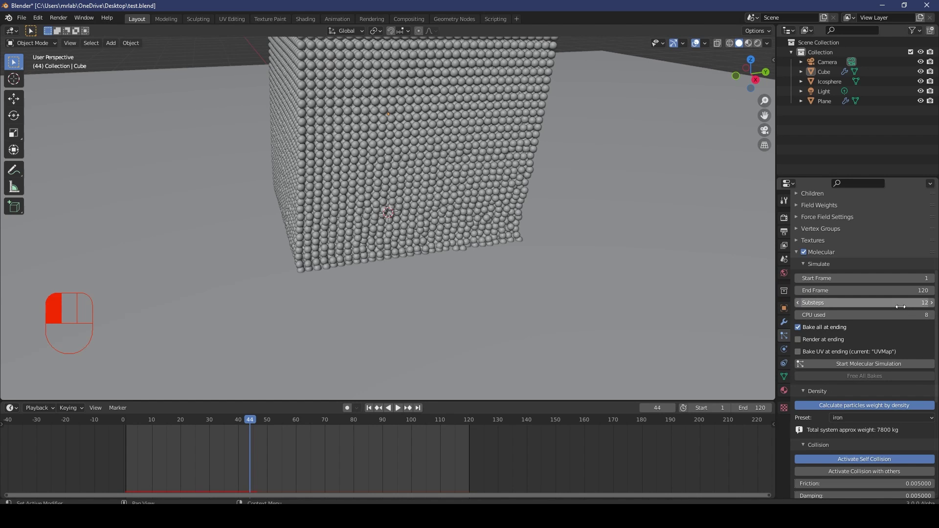
click(876, 365)
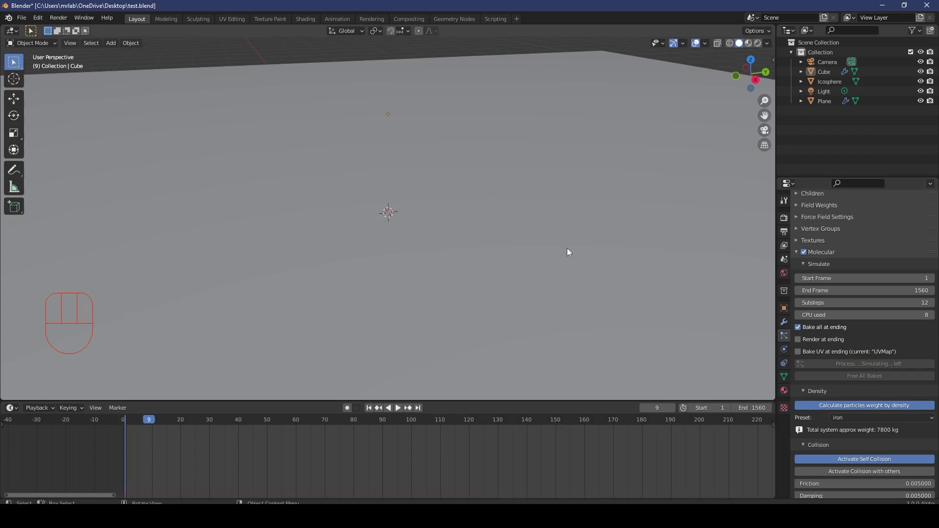
Scrub through the first few frames of the new bake and examine the particle cube's stability.
middle_drag(210, 238, 226, 313)
drag(125, 420, 145, 431)
middle_drag(401, 235, 430, 255)
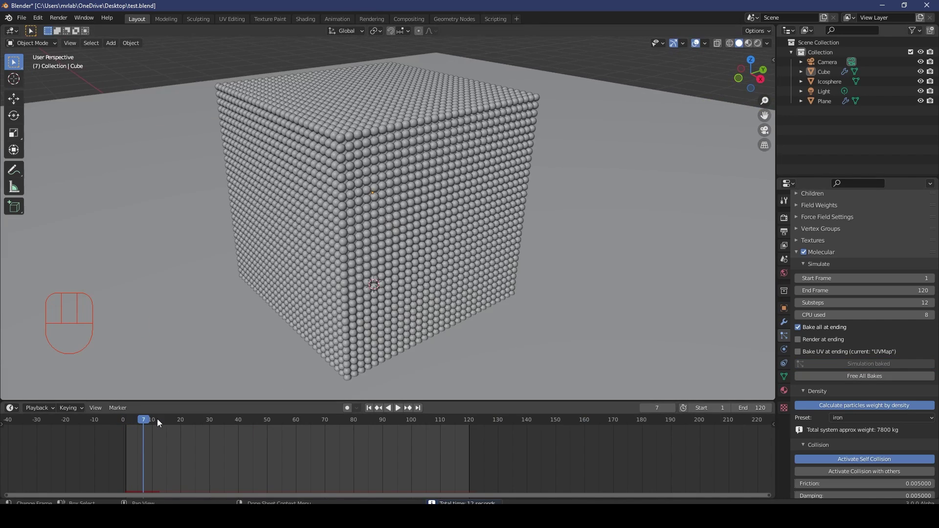
click(123, 421)
mouse_move(123, 424)
mouse_down()
mouse_move(143, 427)
mouse_move(134, 428)
mouse_up()
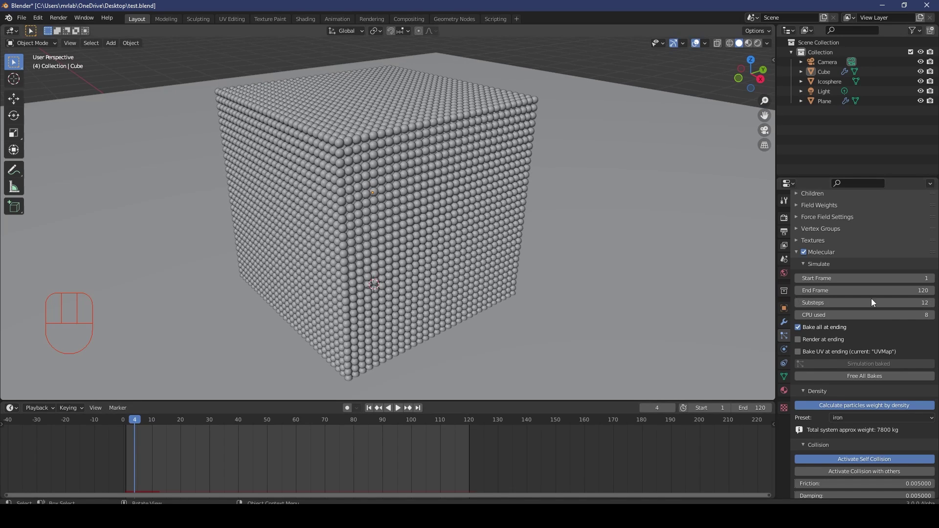
Set the Molecular substeps to 9 and free all bakes.
click(901, 303)
text(9)
key(Return)
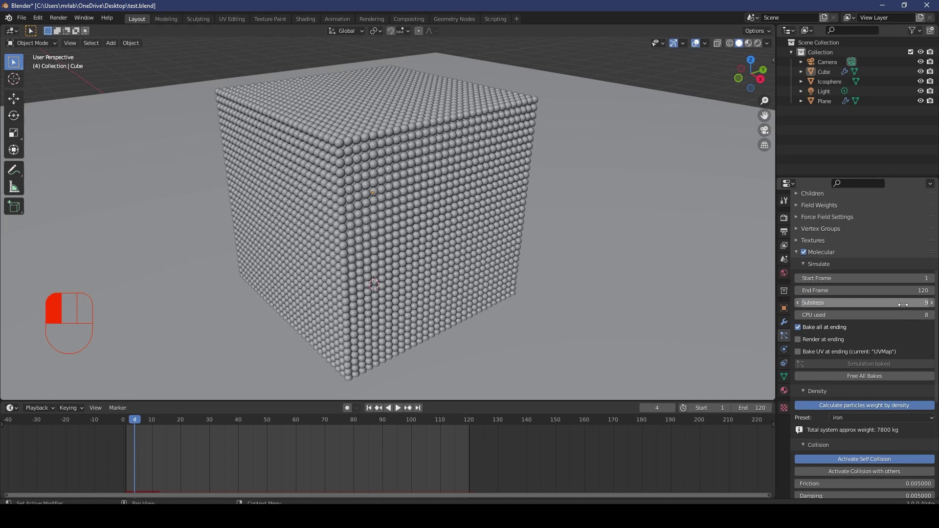
click(876, 376)
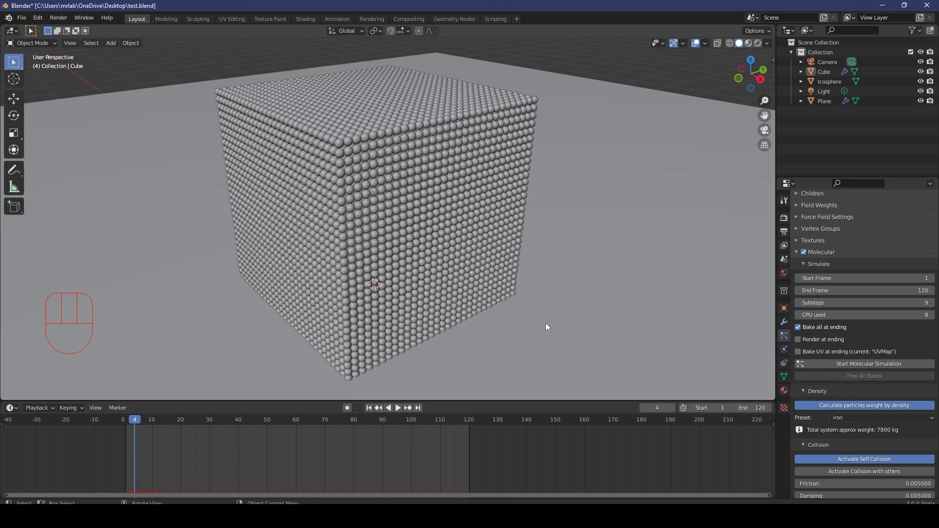
scroll(462, 200, down, 3)
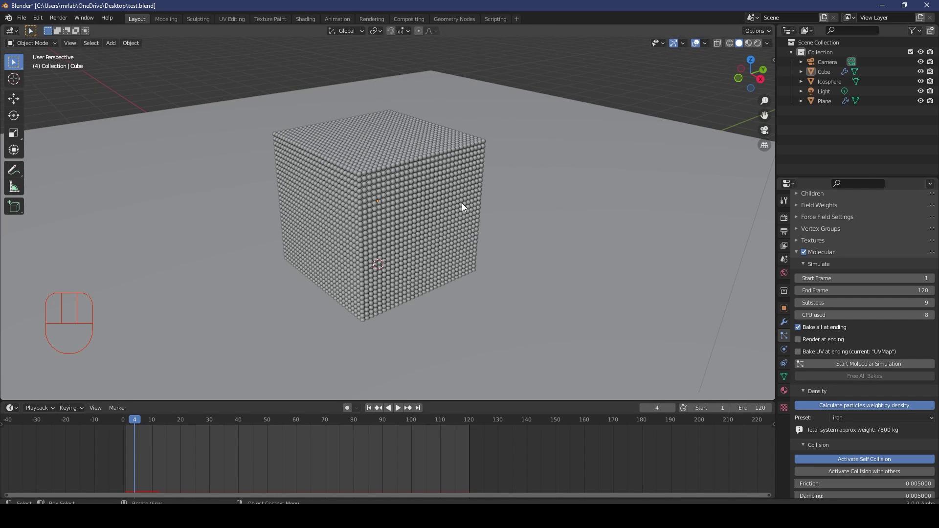
middle_drag(474, 201, 453, 247)
key(shift+a)
mouse_move(450, 197)
click(489, 197)
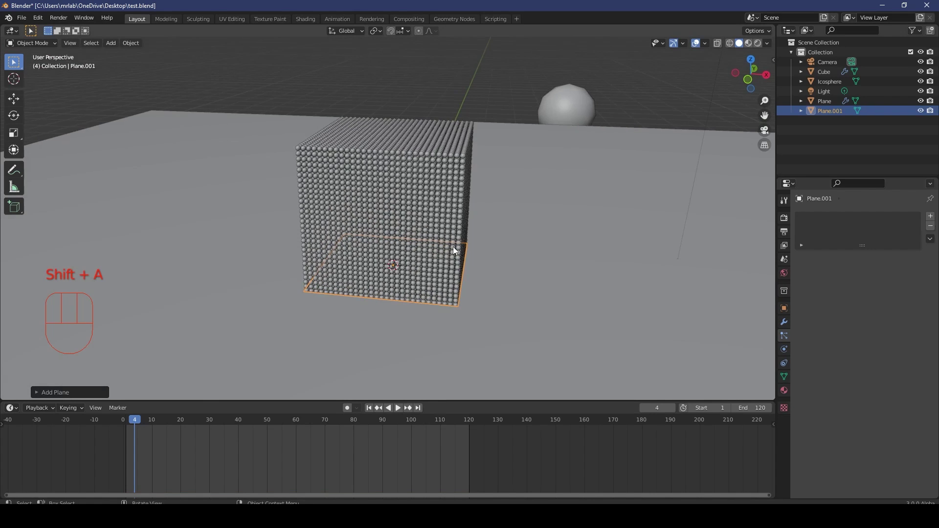
key(x)
click(455, 247)
Add a new mesh cube at the 3D cursor and scale it along X into a thin slab.
middle_drag(494, 221, 566, 313)
key(shift+a)
mouse_move(441, 198)
click(482, 209)
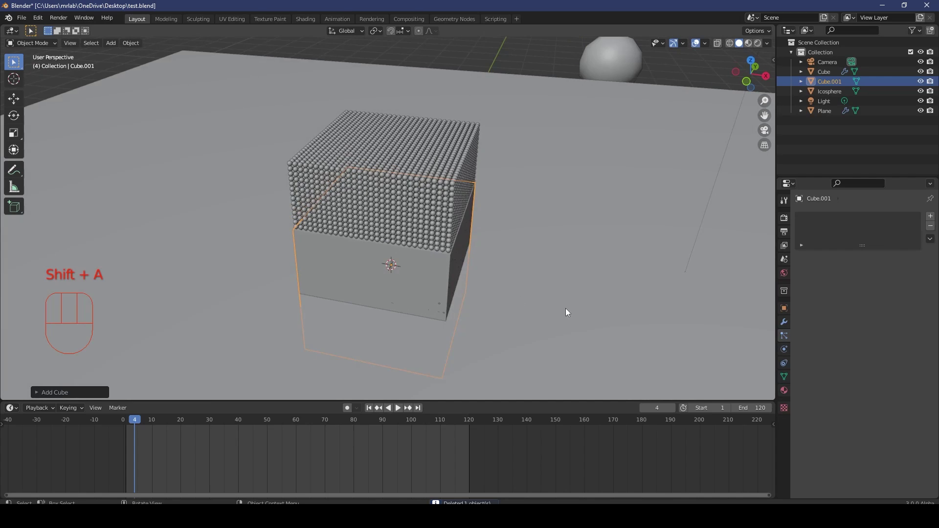
key(s)
key(x)
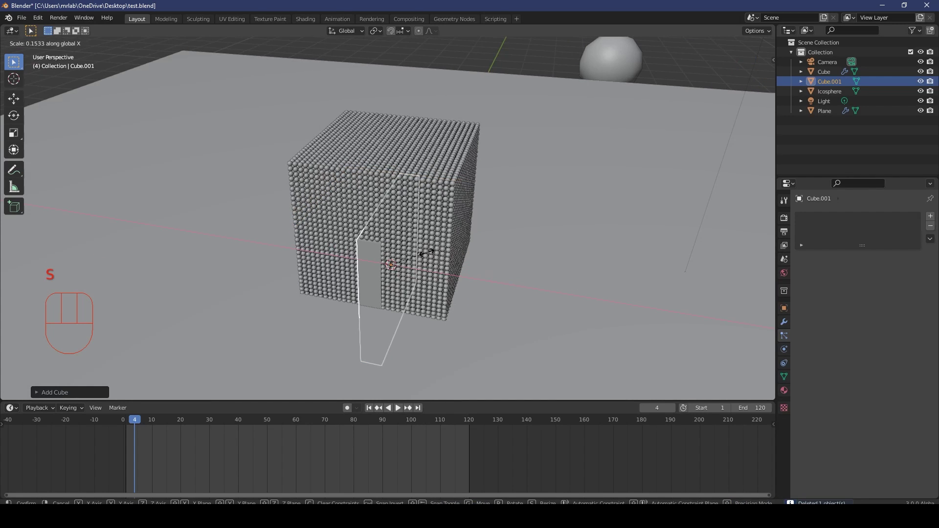
click(389, 260)
Move the thin slab straight up along Z until it stands just above the particle cube.
key(g)
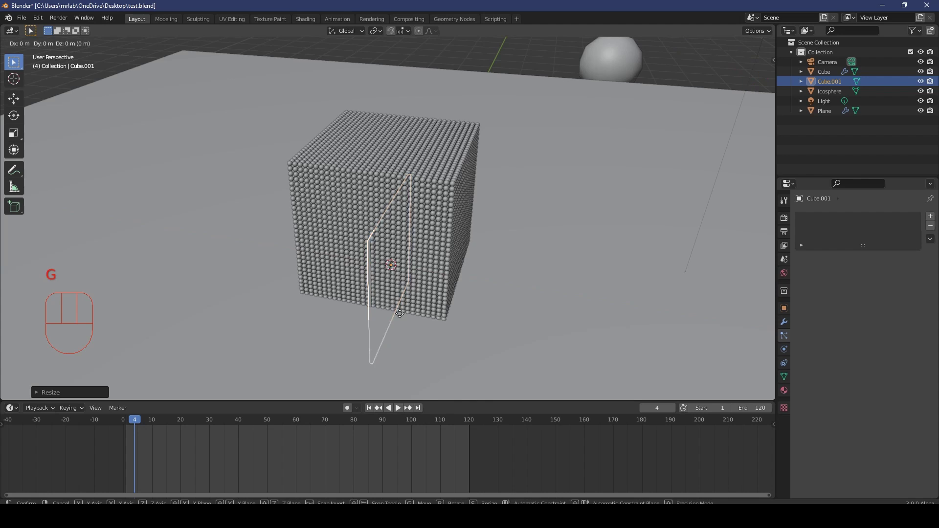
key(z)
click(414, 120)
middle_drag(414, 120, 485, 199)
middle_drag(547, 269, 550, 262)
Scale the slab thinner along X and apply its scale.
key(s)
key(x)
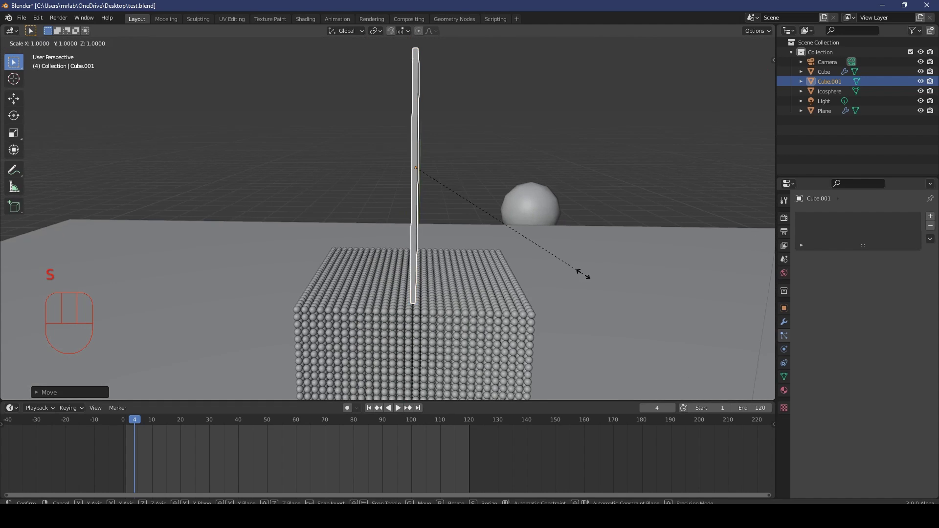
click(482, 219)
middle_drag(481, 219, 383, 224)
key(ctrl+a)
click(404, 188)
Subdivide the slab in Edit Mode into a dense grid with evenly spaced horizontal and vertical loop cuts.
key(Tab)
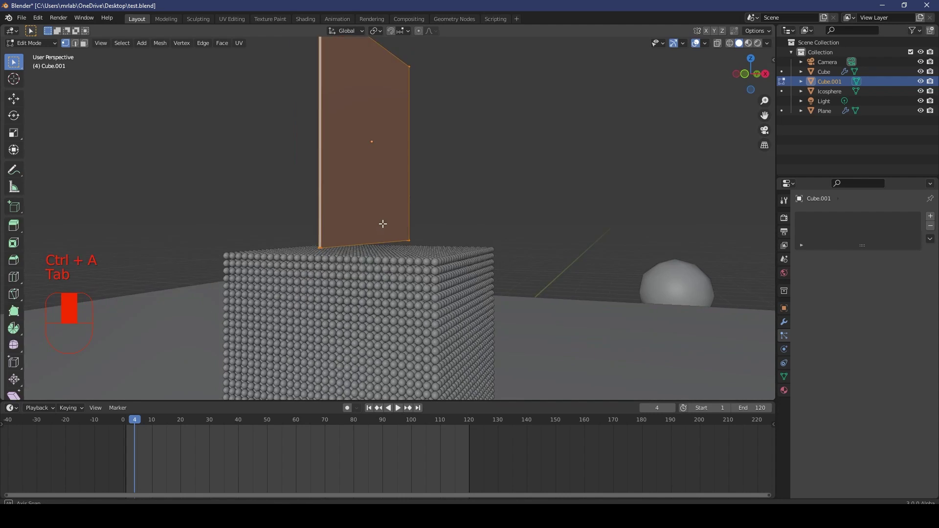
scroll(383, 224, up, 3)
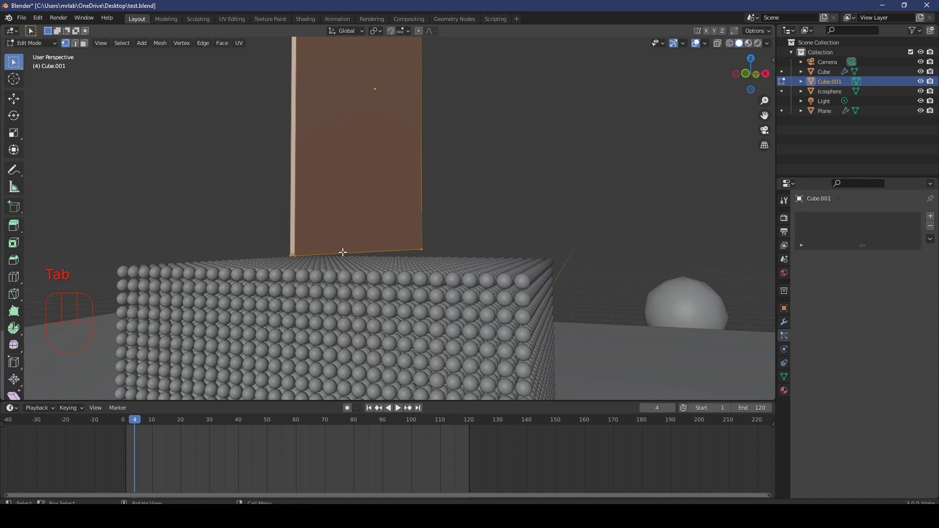
middle_drag(342, 253, 293, 237)
key(ctrl+5)
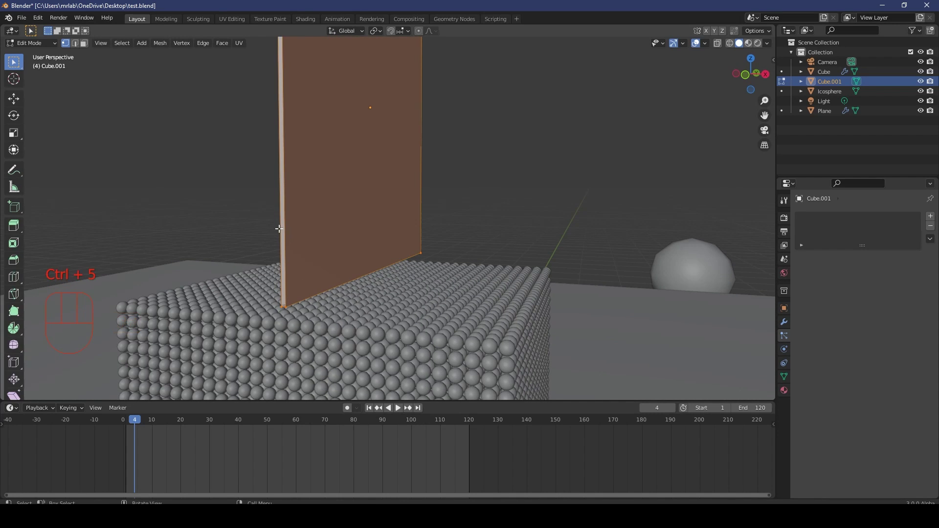
key(ctrl+r)
scroll(284, 220, up, 20)
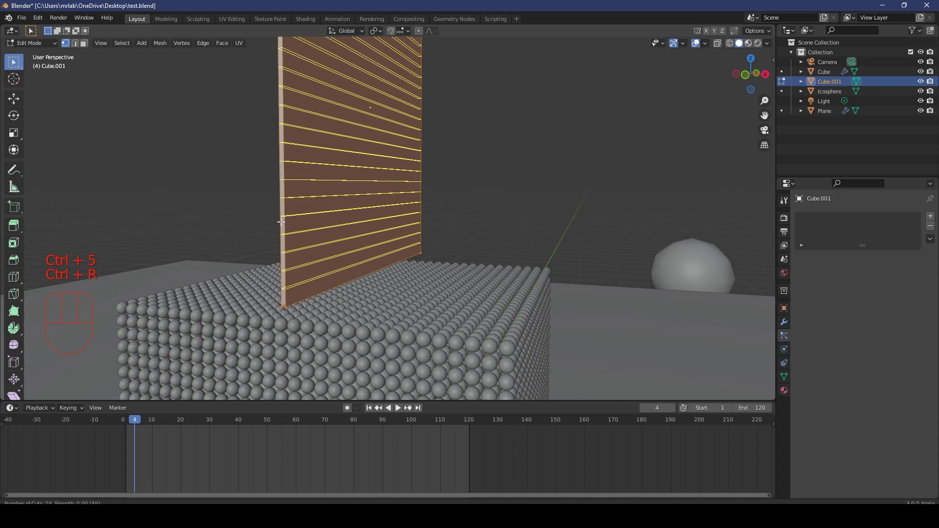
click(280, 224)
scroll(332, 252, up, 3)
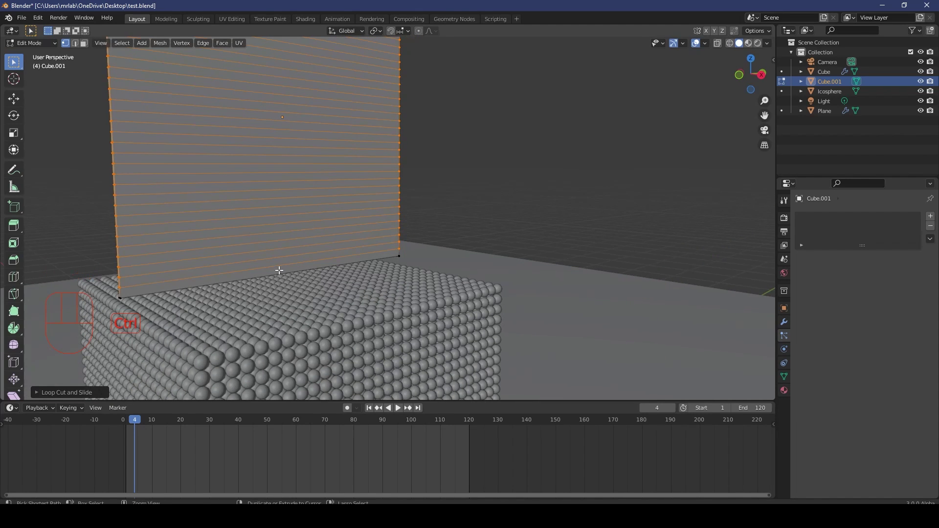
key(ctrl+r)
scroll(282, 277, up, 20)
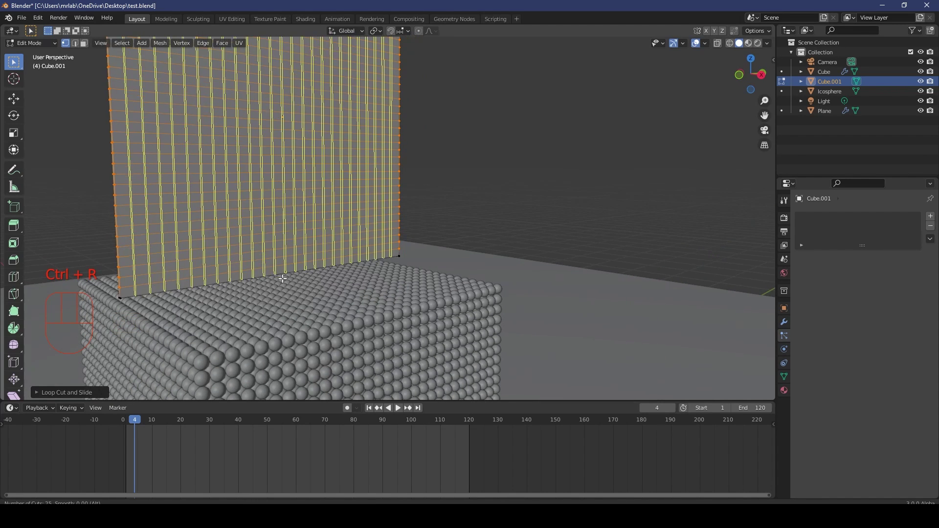
click(282, 279)
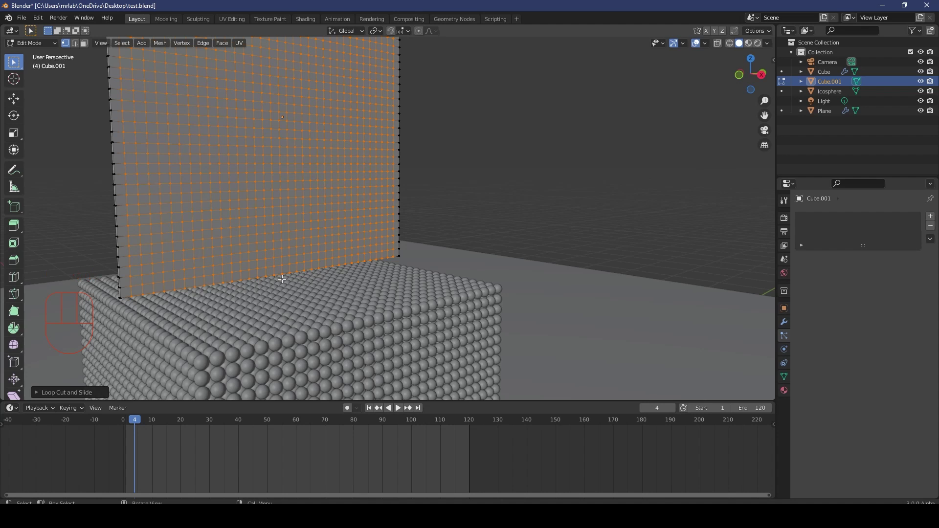
Select the slab's bottom vertices in front wireframe view and taper them along X using proportional editing with a small influence of about 0.22.
key(KP_3)
key(KP_1)
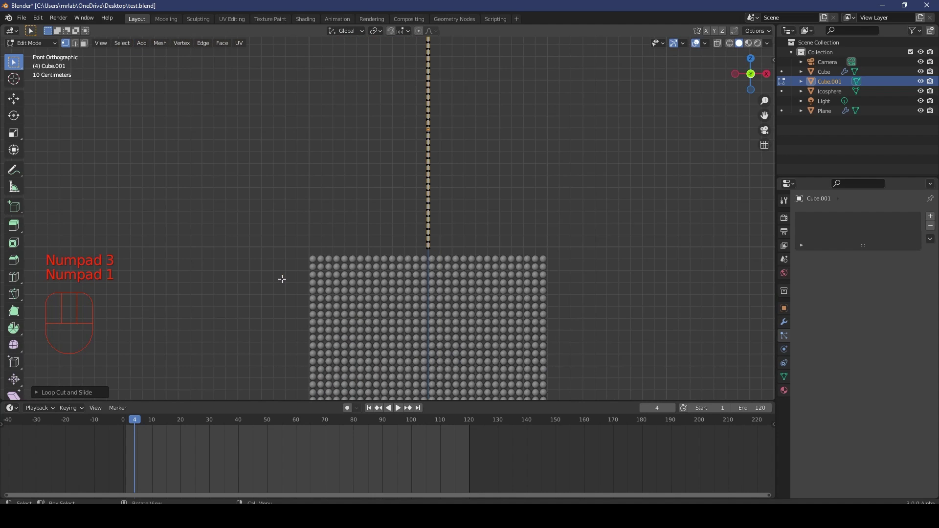
scroll(419, 310, up, 5)
key(z)
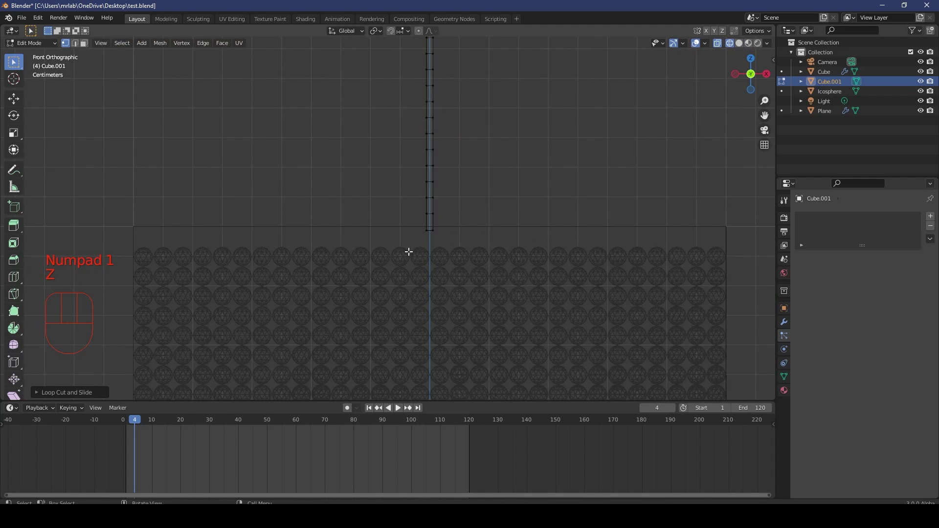
drag(346, 286, 537, 225)
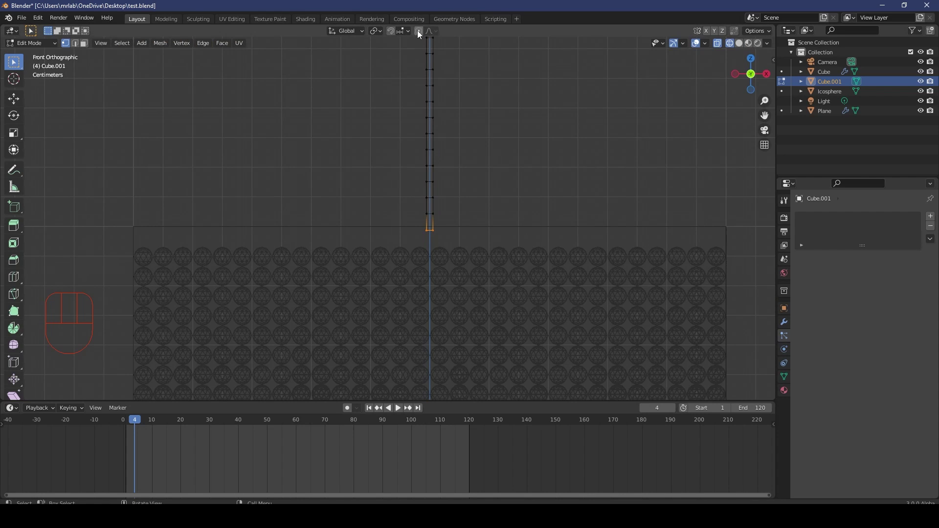
click(419, 31)
key(s)
key(x)
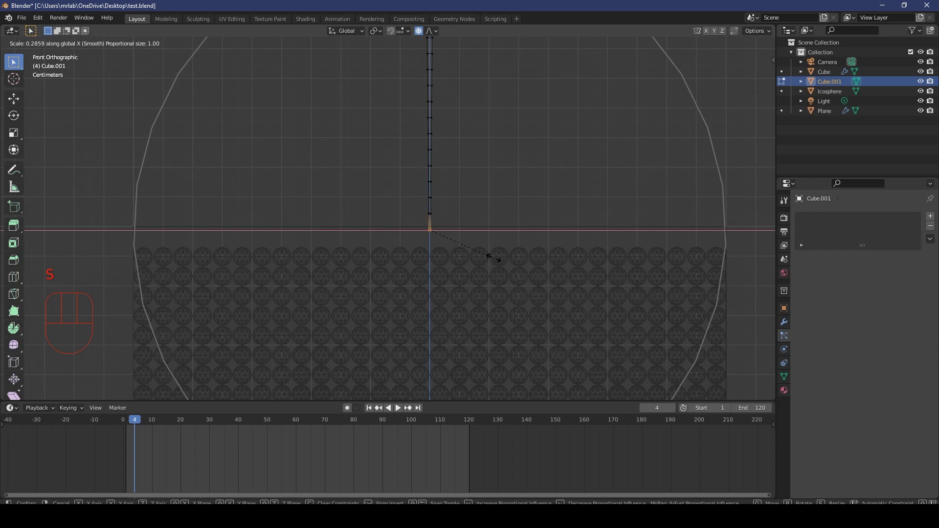
scroll(488, 258, up, 4)
scroll(492, 258, up, 13)
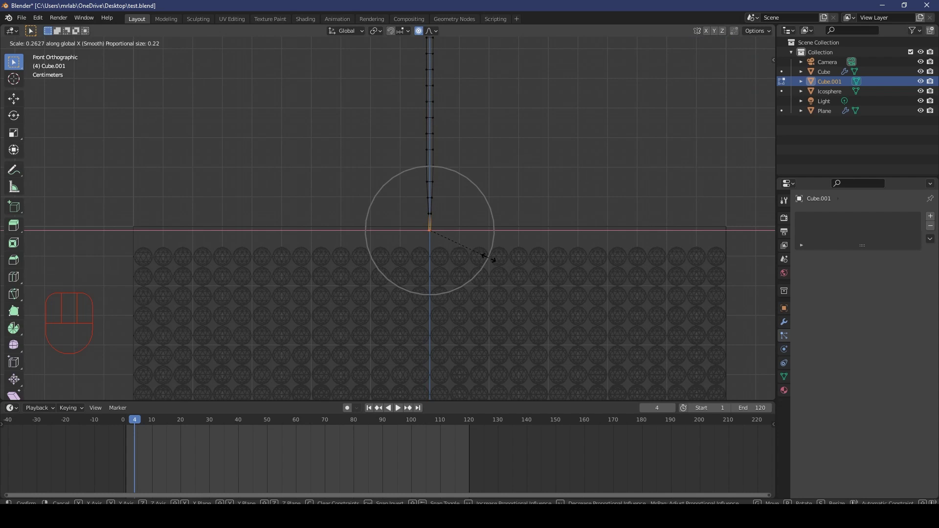
click(488, 258)
click(419, 31)
scroll(523, 236, down, 1)
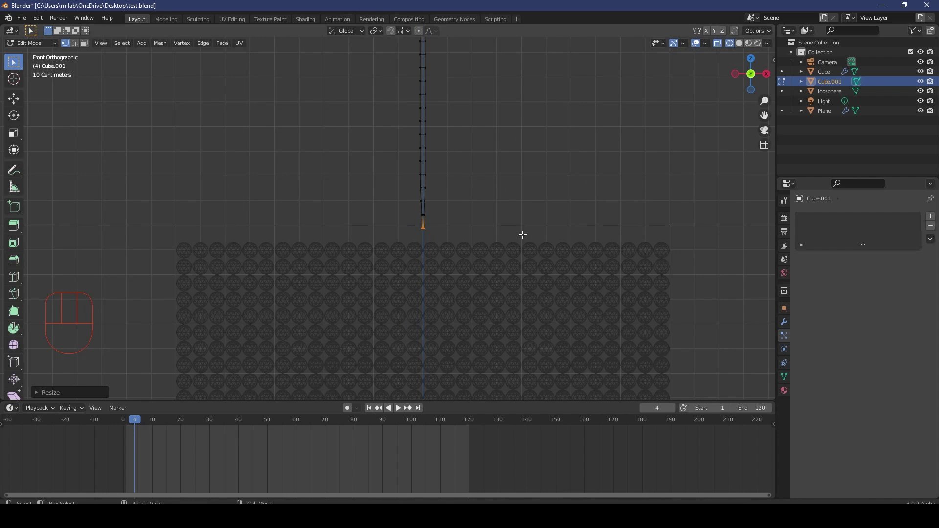
Switch back to solid shading, exit Edit Mode and view the tapered blade above the particle cube.
key(z)
click(588, 236)
middle_drag(588, 236, 501, 231)
key(Tab)
middle_drag(429, 244, 385, 243)
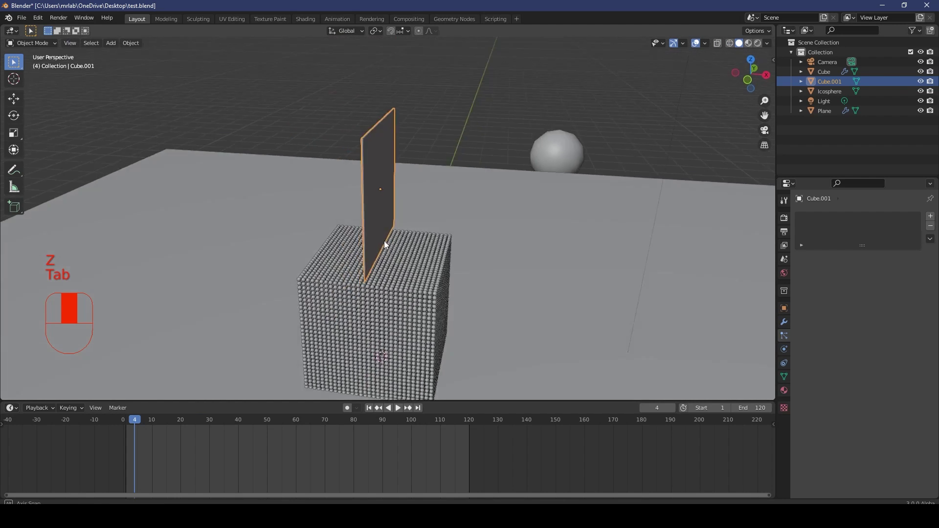
Move the blade slightly along negative X and place a duplicate a short distance beside it along positive X.
key(KP_1)
scroll(401, 228, up, 3)
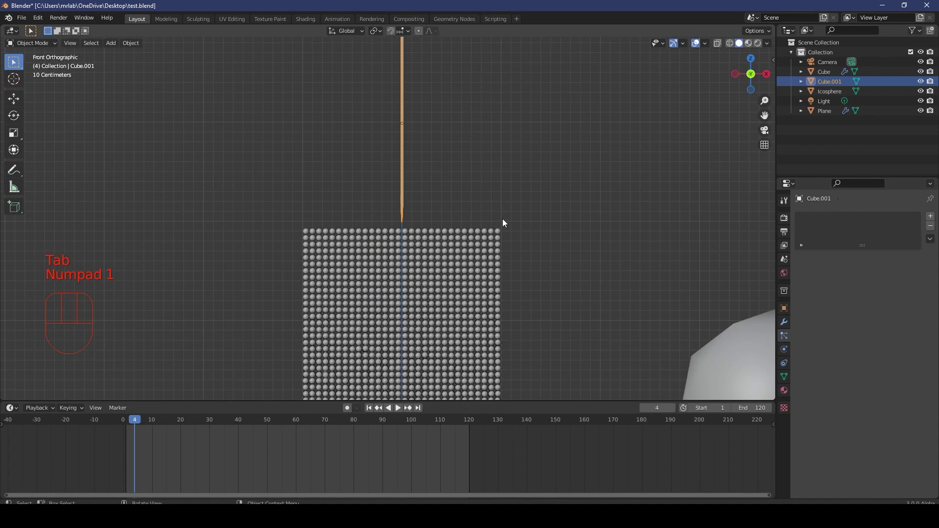
key(g)
key(x)
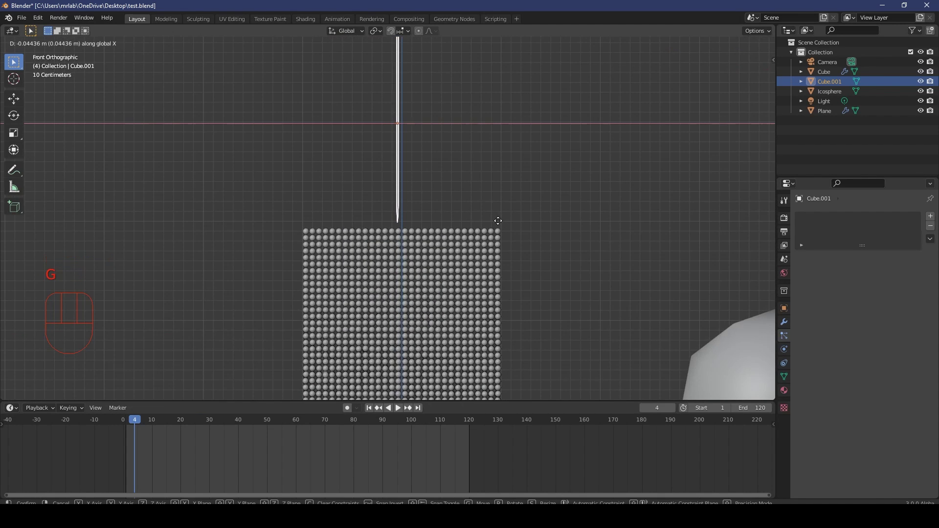
click(498, 222)
key(shift+d)
key(x)
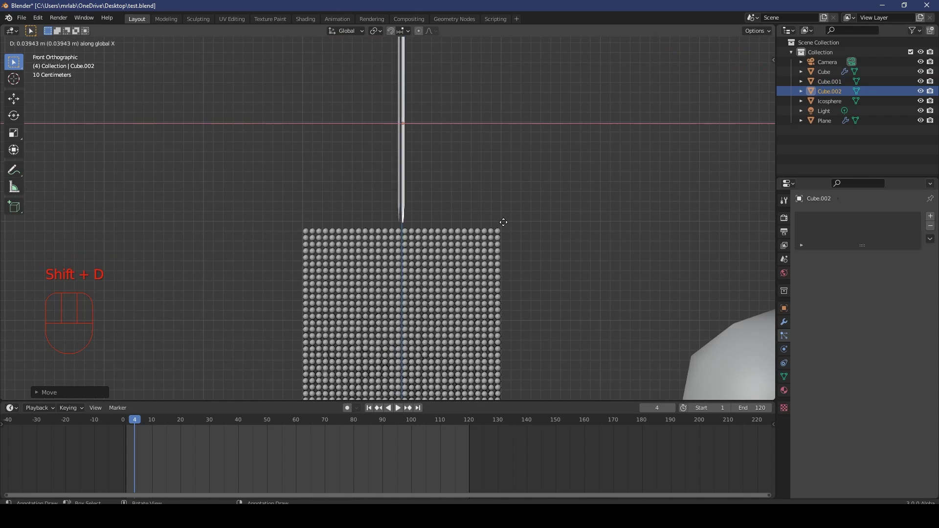
click(503, 222)
Select both blades and insert location and rotation keyframes for them at frames 1 and 10.
middle_drag(504, 222, 387, 133)
shift+click(400, 132)
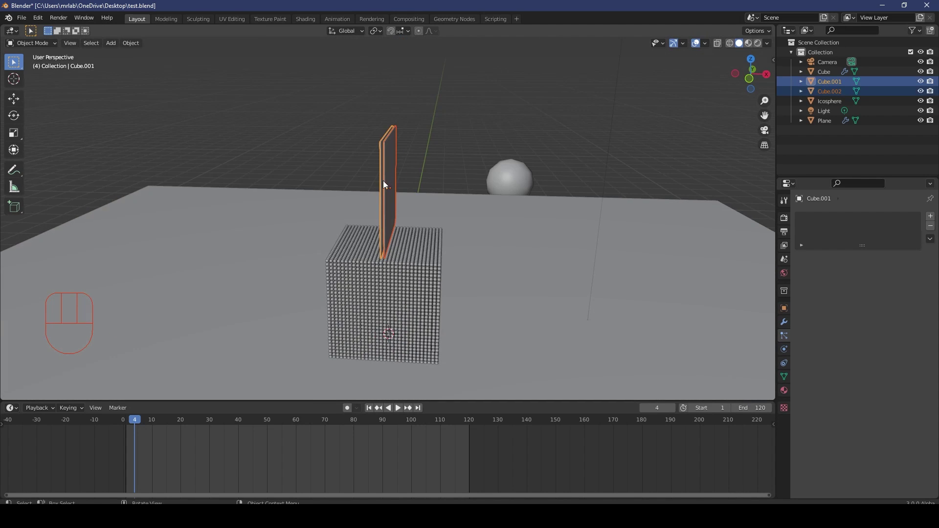
drag(140, 422, 128, 421)
middle_drag(221, 310, 404, 142)
key(i)
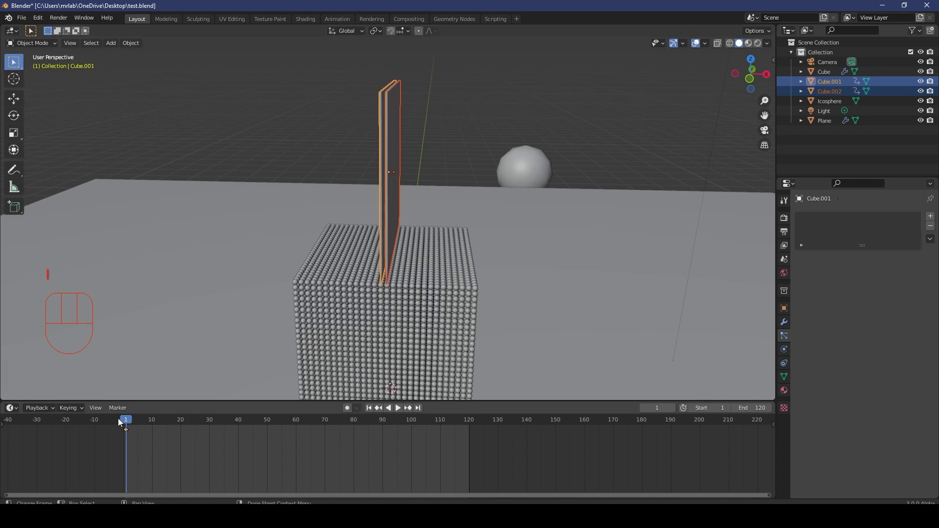
drag(119, 420, 152, 424)
middle_drag(413, 222, 420, 219)
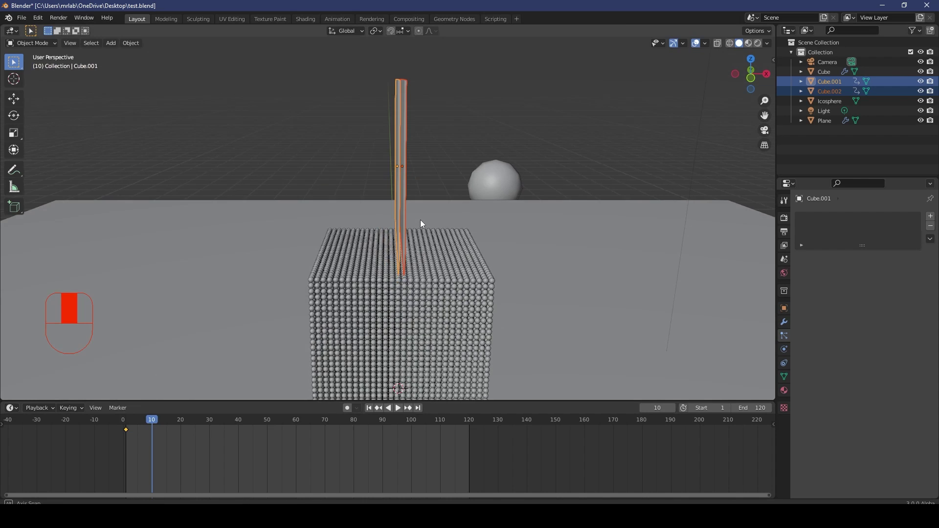
key(i)
click(382, 221)
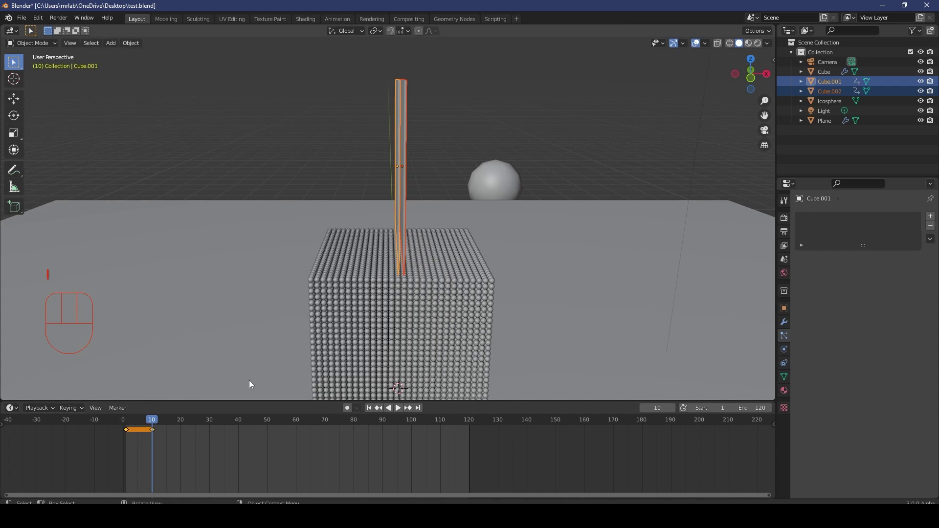
At frame 54, lower both blades along Z into the particle cube.
drag(147, 419, 278, 432)
middle_drag(470, 274, 451, 241)
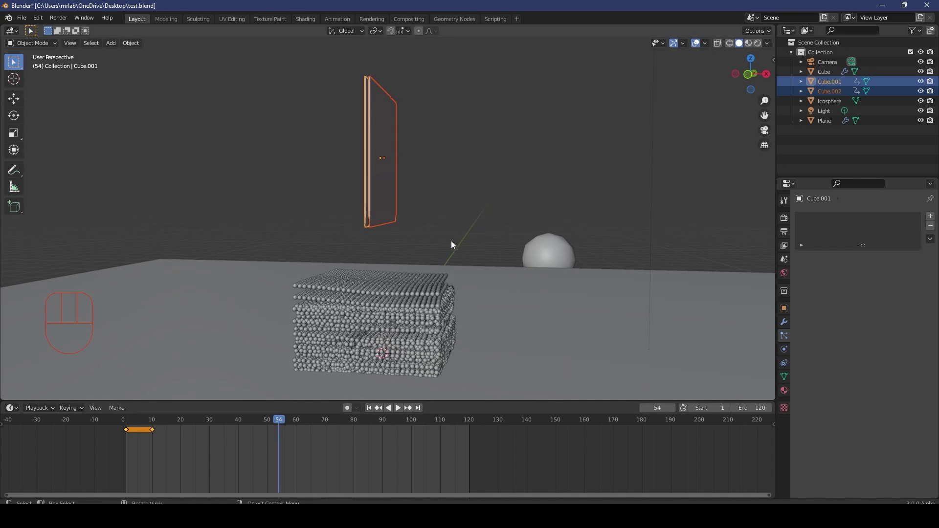
key(g)
key(z)
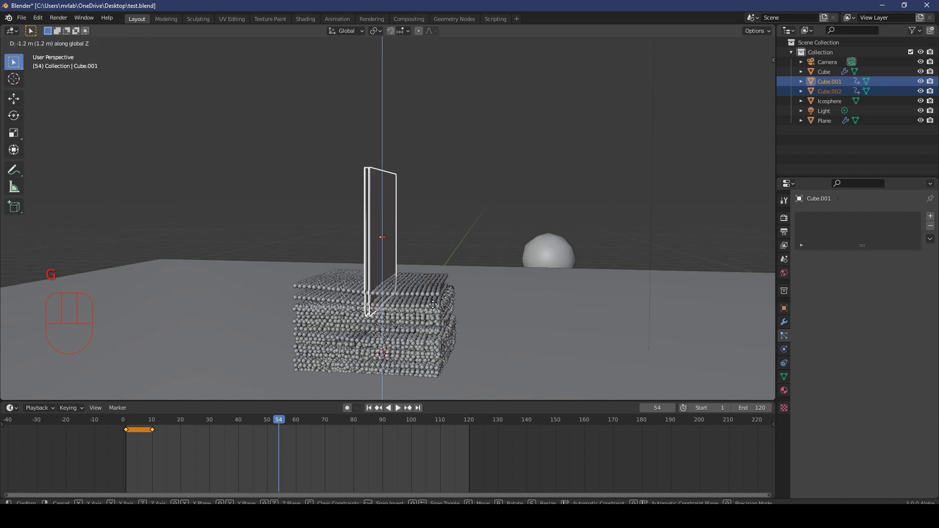
click(437, 346)
Fine-tune both blades' height along Z in front wireframe view so their tips sit just above the ground, and keyframe them at frame 54.
middle_drag(438, 345, 405, 320)
key(KP_1)
key(z)
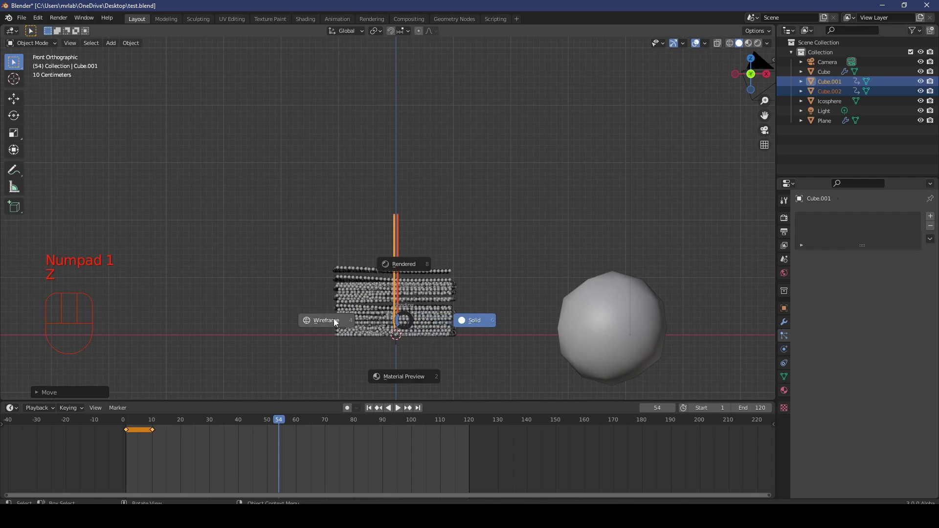
click(334, 318)
scroll(436, 301, up, 4)
key(g)
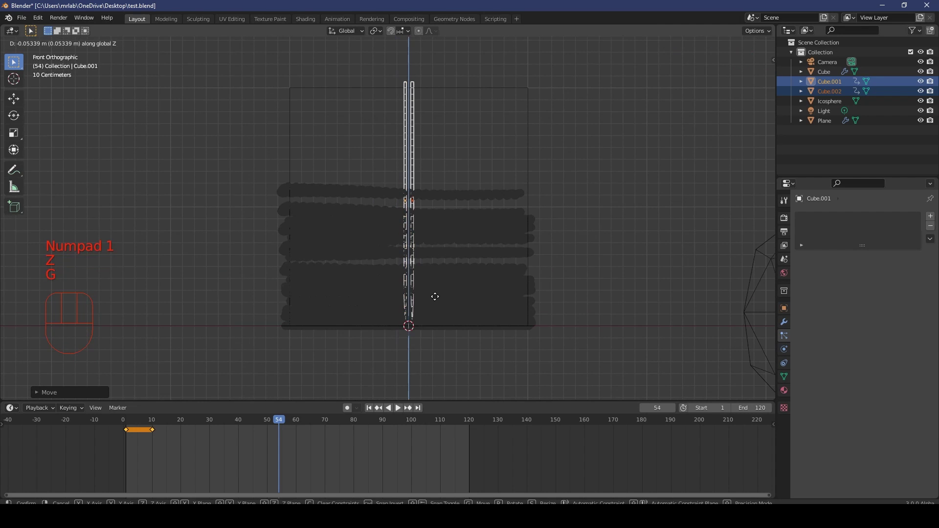
click(437, 293)
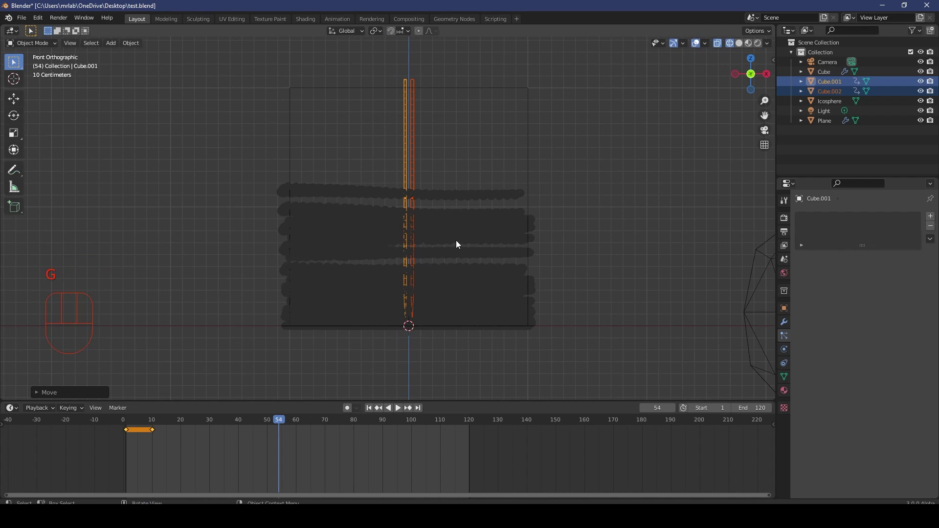
key(i)
click(444, 241)
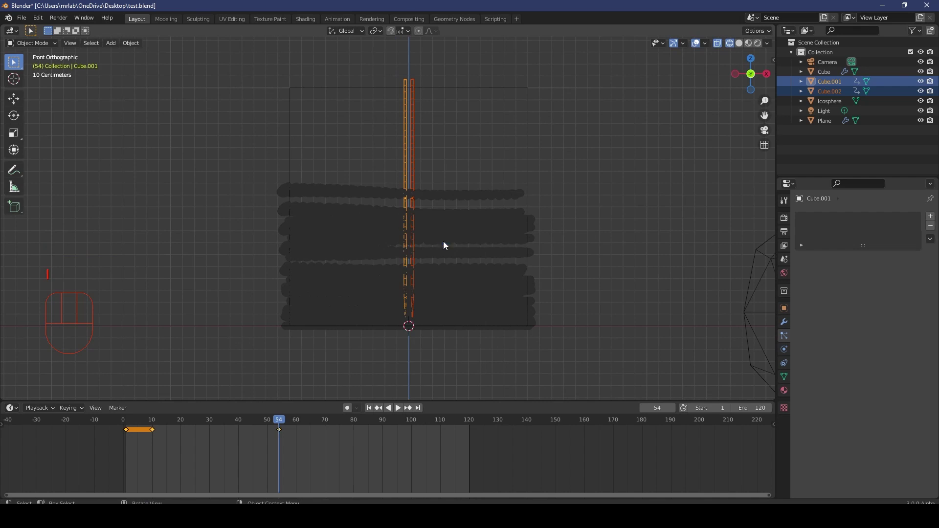
At frame 90, rotate both blades together around global Z and insert a keyframe.
drag(284, 422, 383, 436)
key(r)
key(z)
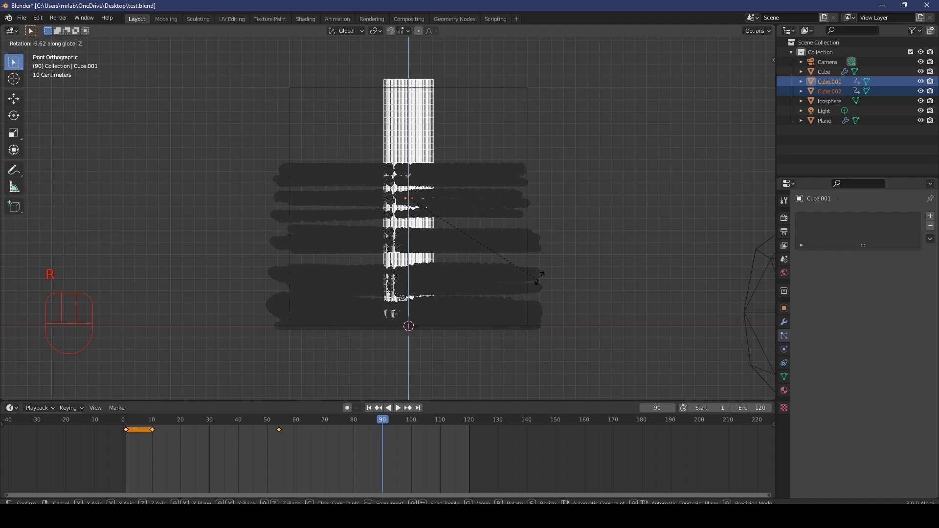
click(485, 206)
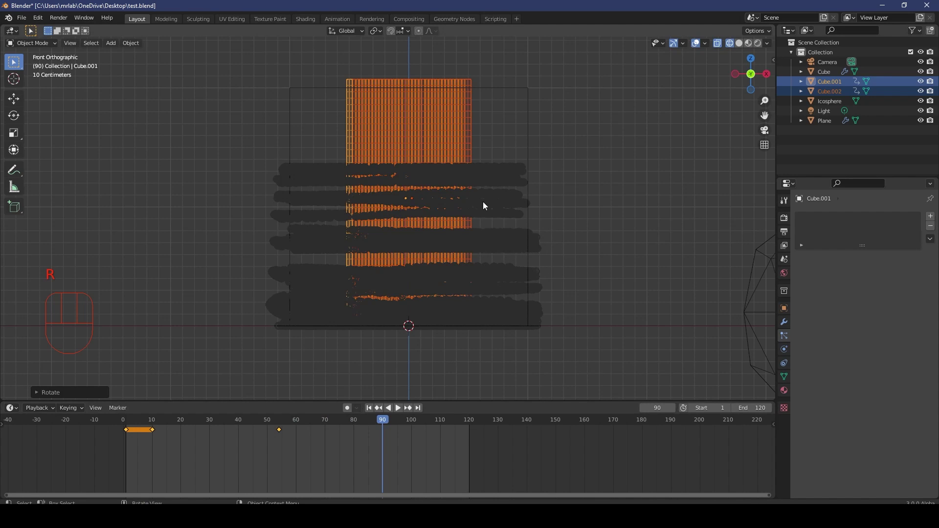
key(i)
click(478, 202)
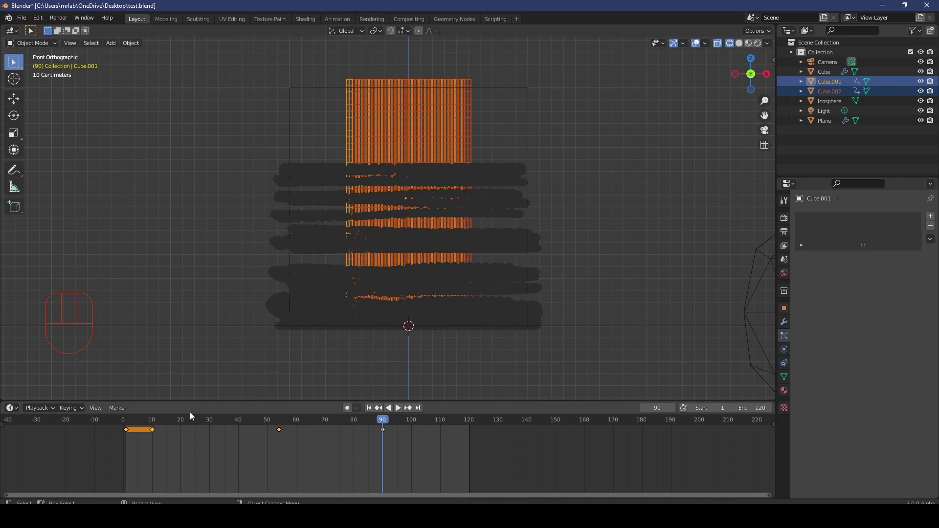
Duplicate the blades' frame 1 keyframes to frame 120.
click(134, 446)
drag(134, 447, 108, 413)
key(shift+d)
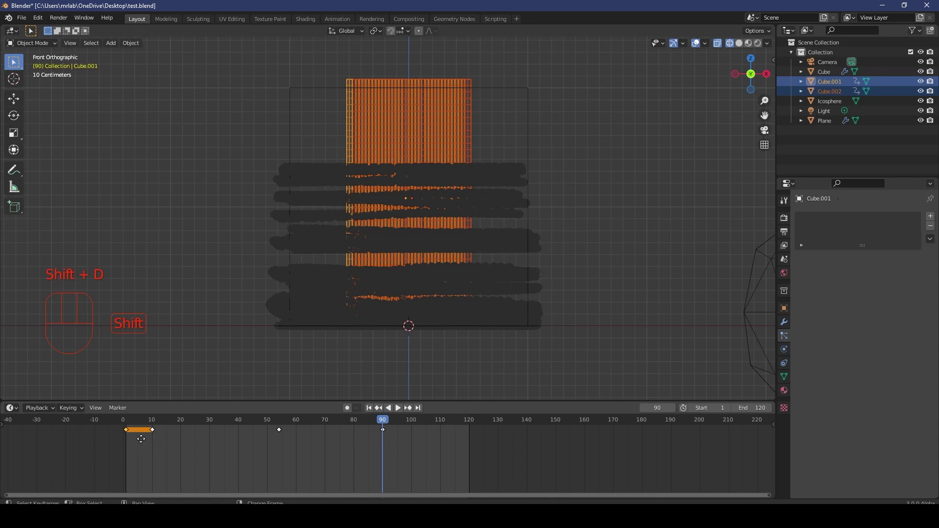
click(485, 465)
Scrub towards the end, return to solid shading and play the blade animation from the start.
drag(391, 423, 462, 422)
key(z)
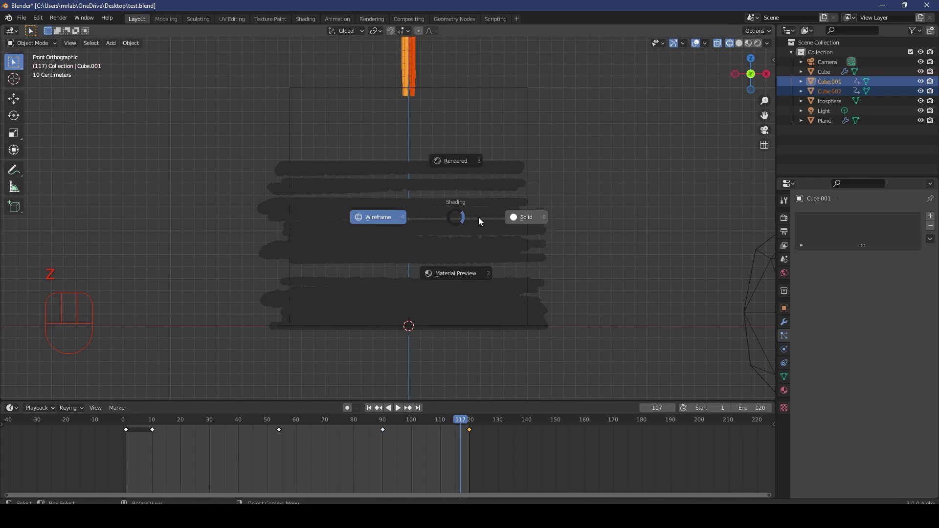
middle_drag(476, 213, 438, 228)
key(shift+Left)
key(space)
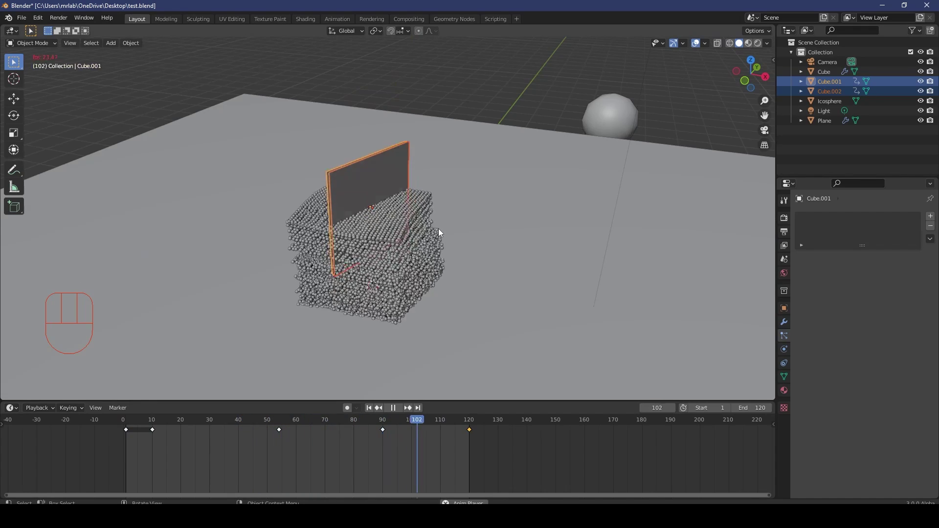
key(space)
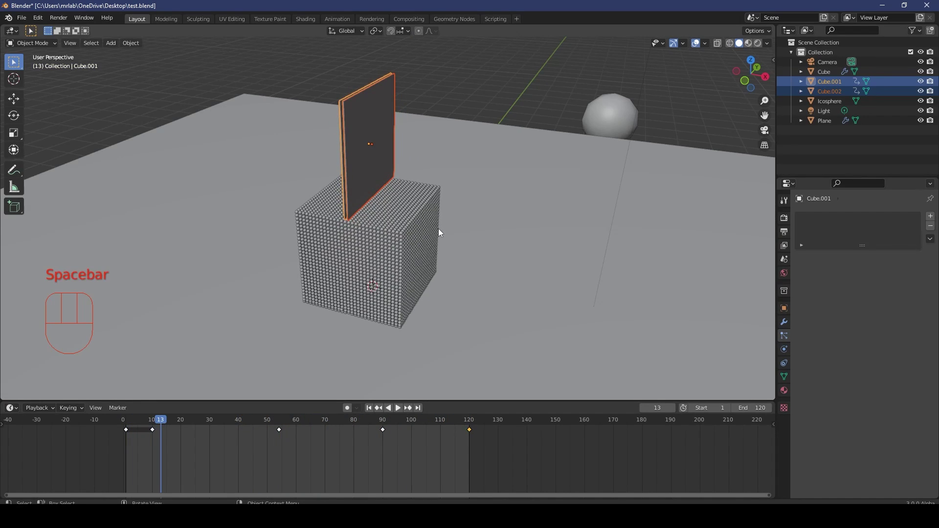
At frame 90, move the duplicate blade outward towards positive X, away from the other blade, and insert a Location & Rotation keyframe.
drag(176, 426, 383, 439)
middle_drag(295, 167, 415, 233)
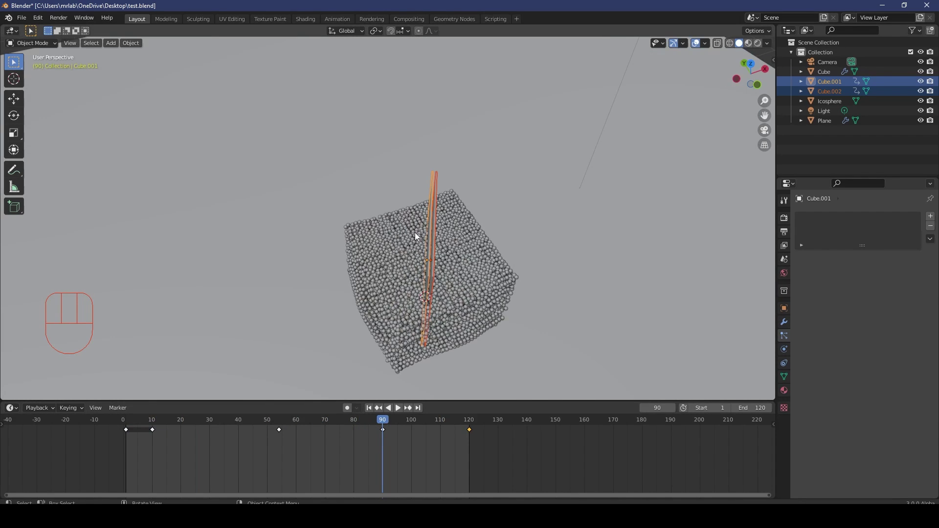
drag(338, 420, 384, 442)
click(436, 206)
middle_drag(459, 237, 452, 260)
key(g)
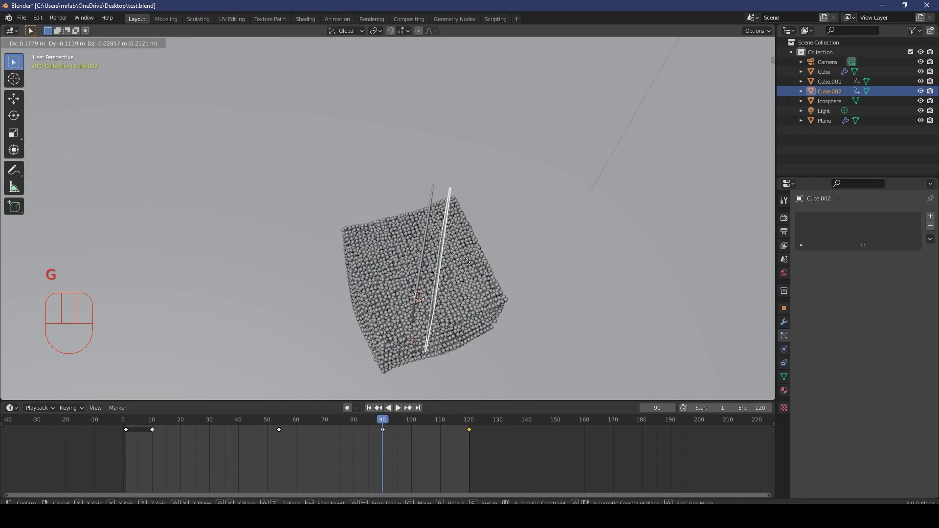
click(484, 265)
key(i)
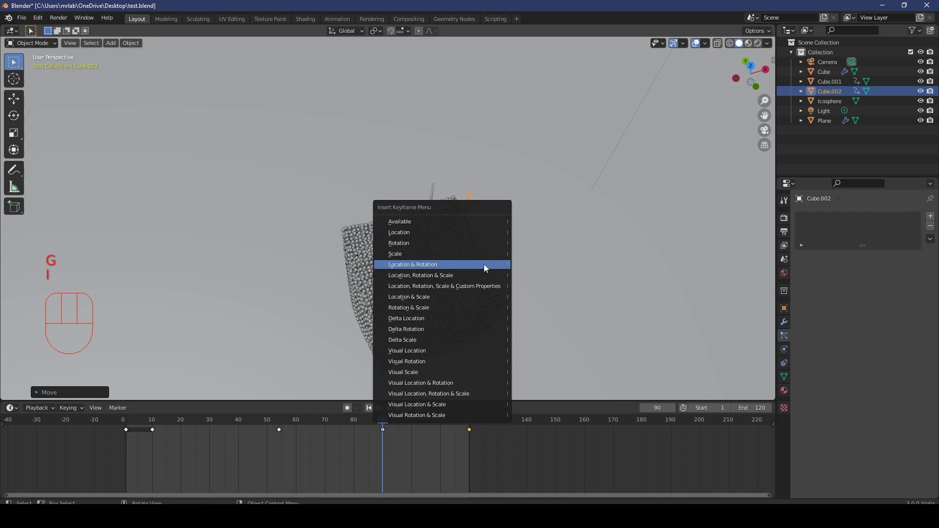
click(485, 269)
Move the original blade about 0.83 m outward towards negative X and insert a keyframe at frame 90.
click(424, 252)
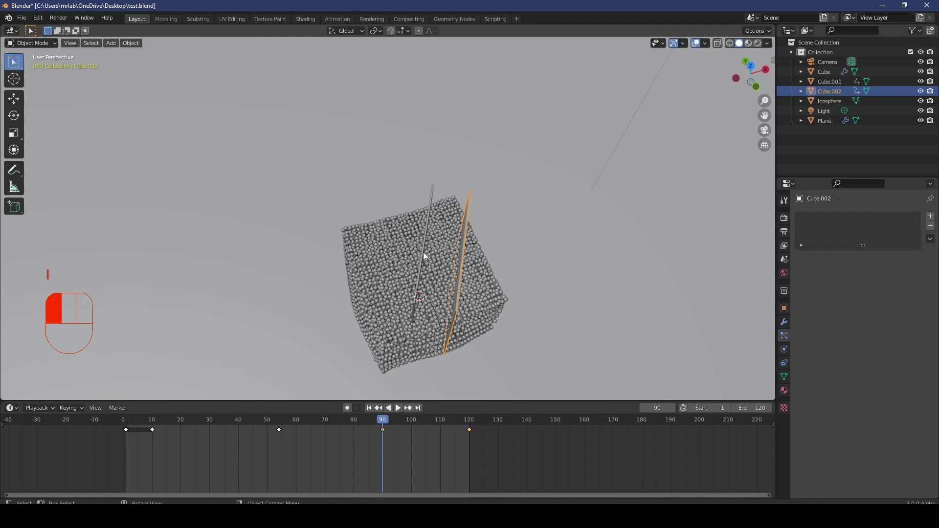
key(g)
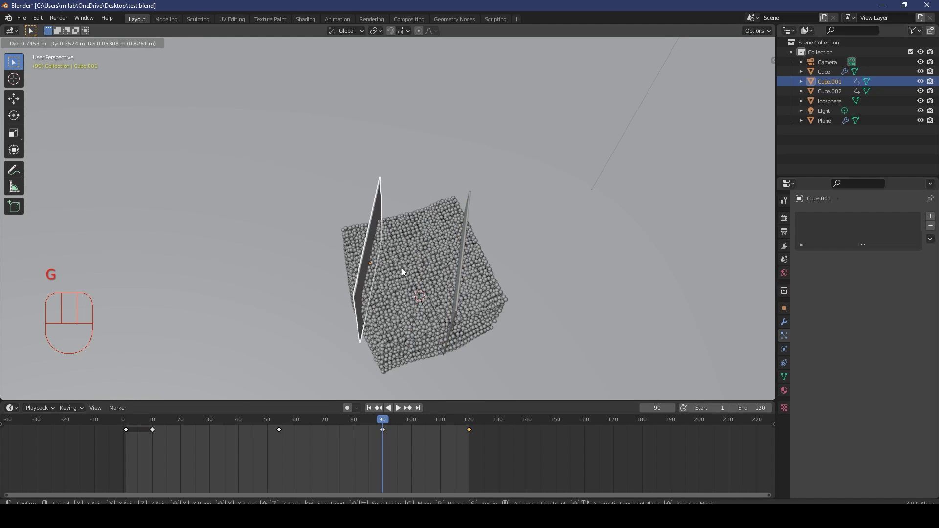
click(401, 268)
key(i)
click(401, 269)
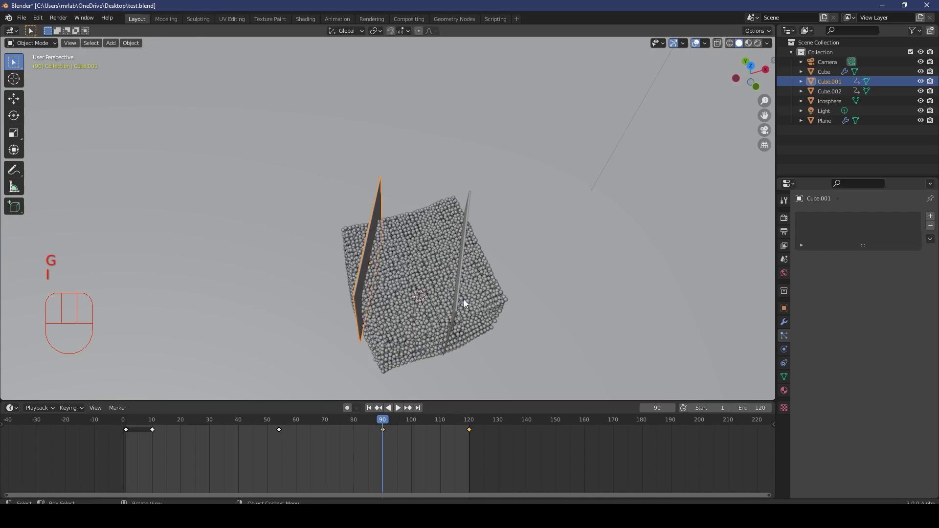
Play the animation from frame 54 to check how the two blades spread apart inside the particle cube.
drag(380, 420, 279, 424)
key(space)
key(space)
middle_drag(425, 301, 439, 321)
key(space)
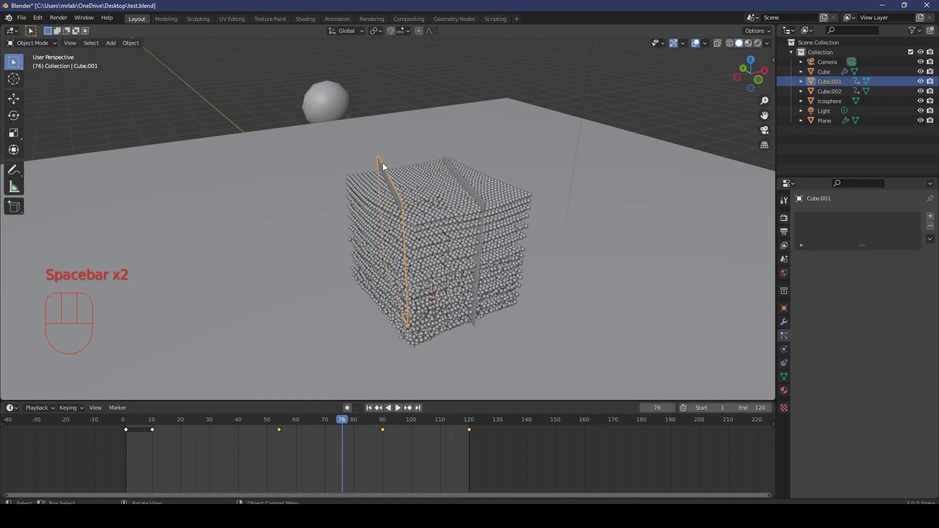
Add Collision physics to both blades, first the original blade and then its duplicate.
click(784, 349)
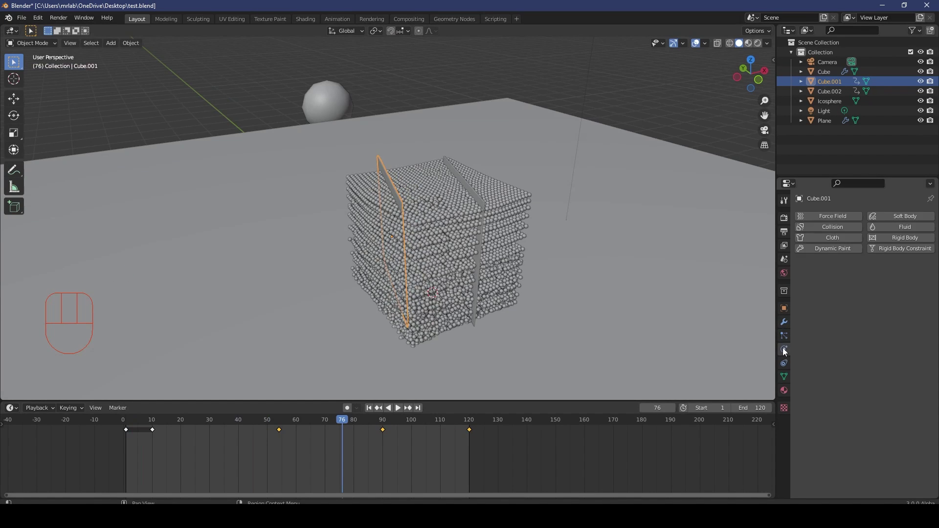
click(827, 228)
click(459, 172)
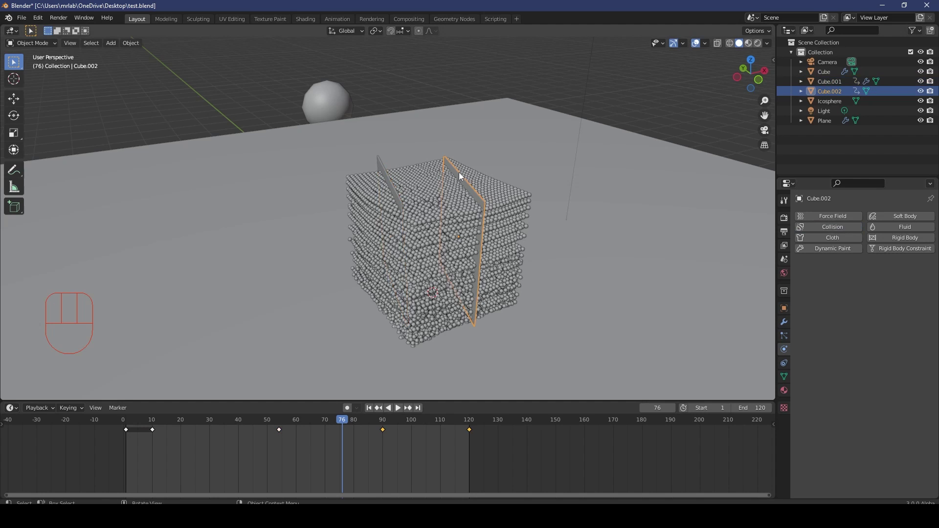
click(832, 227)
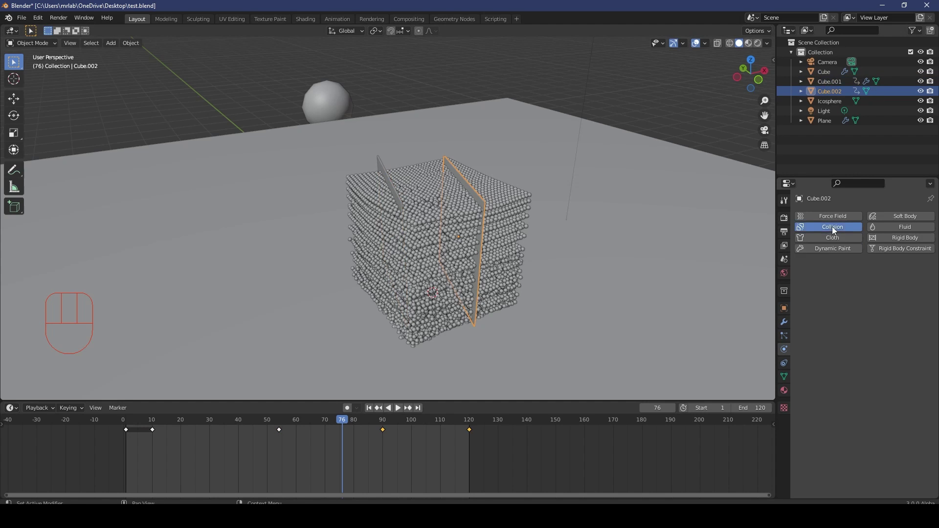
Return the timeline to frame 0 and save the file.
click(124, 431)
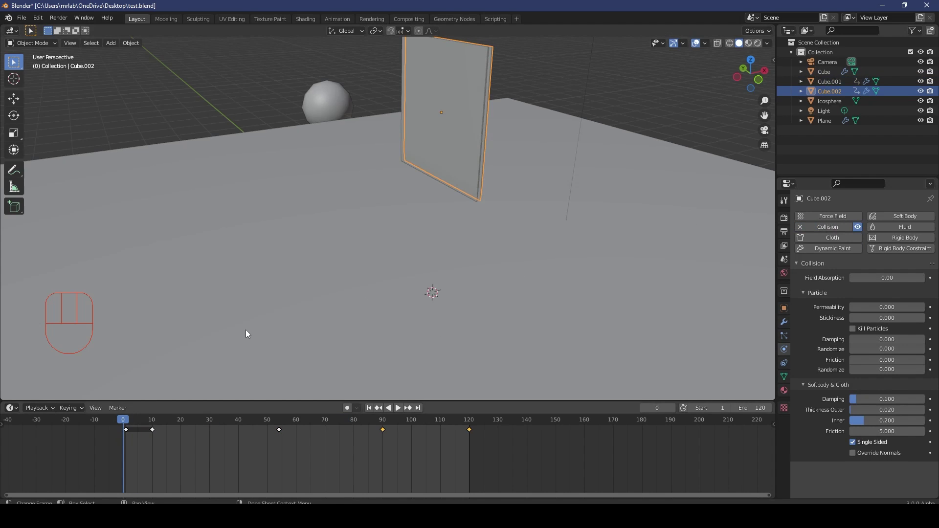
key(ctrl+s)
key(ctrl+s)
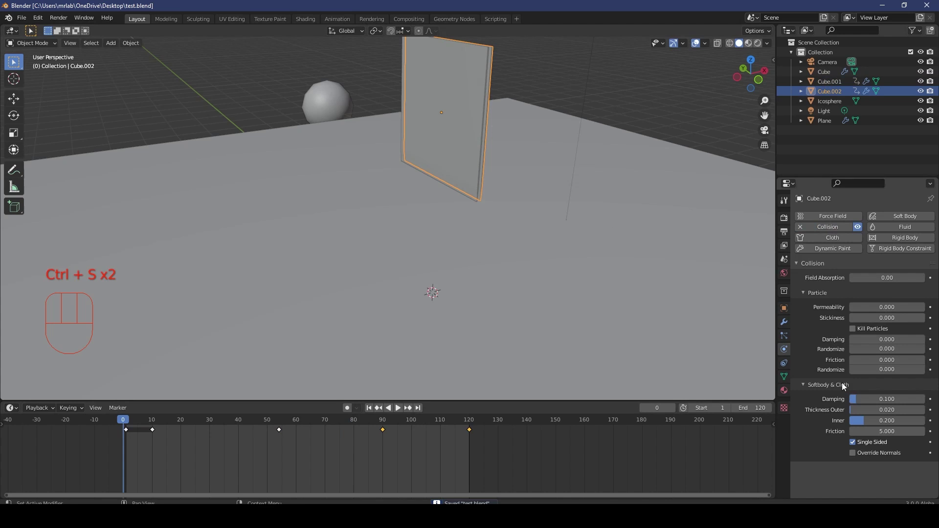
Use wireframe shading to select the particle emitter cube, and in solid shading go to frame 1.
scroll(462, 181, down, 5)
key(z)
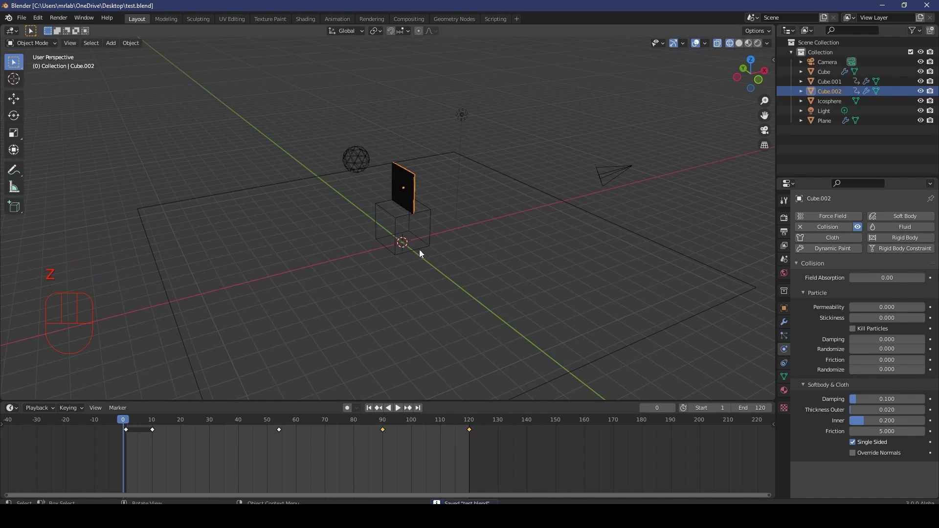
click(428, 215)
key(z)
scroll(445, 209, up, 3)
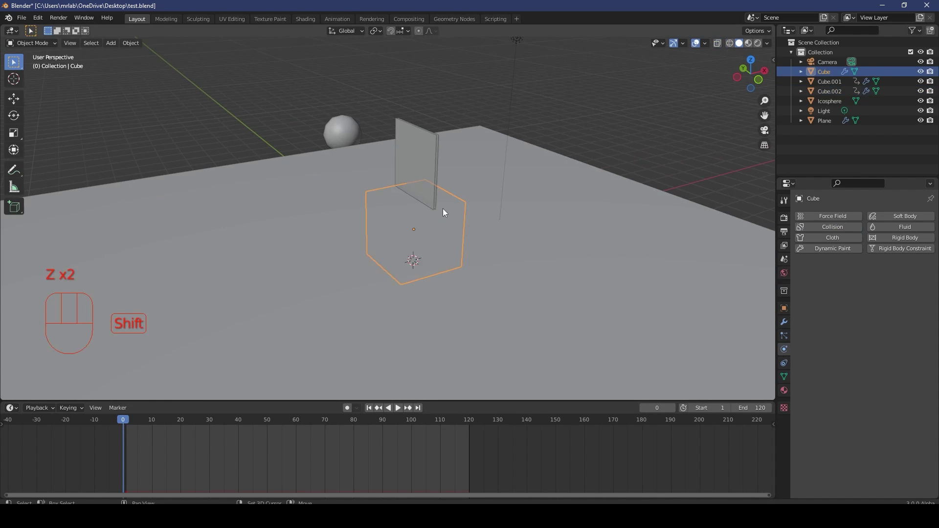
key(shift+Left)
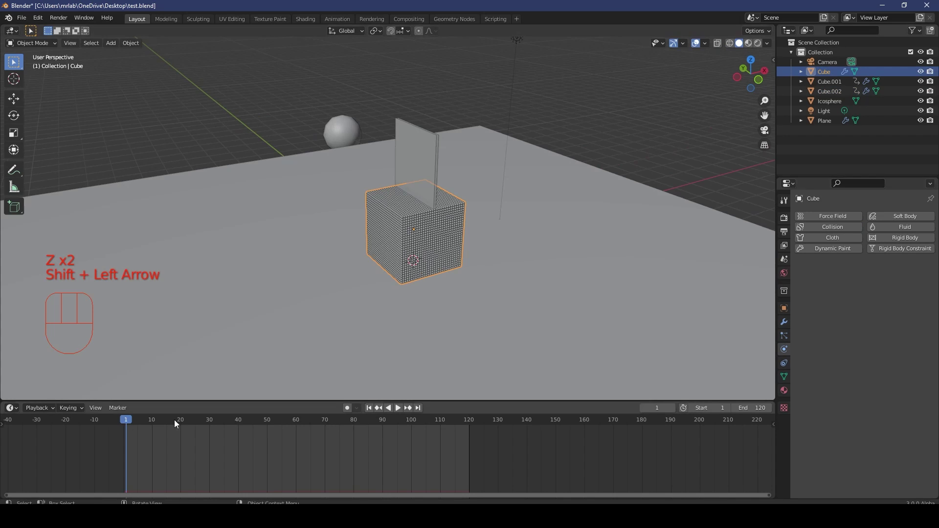
Start the Molecular simulation for the cube's particle system.
click(784, 336)
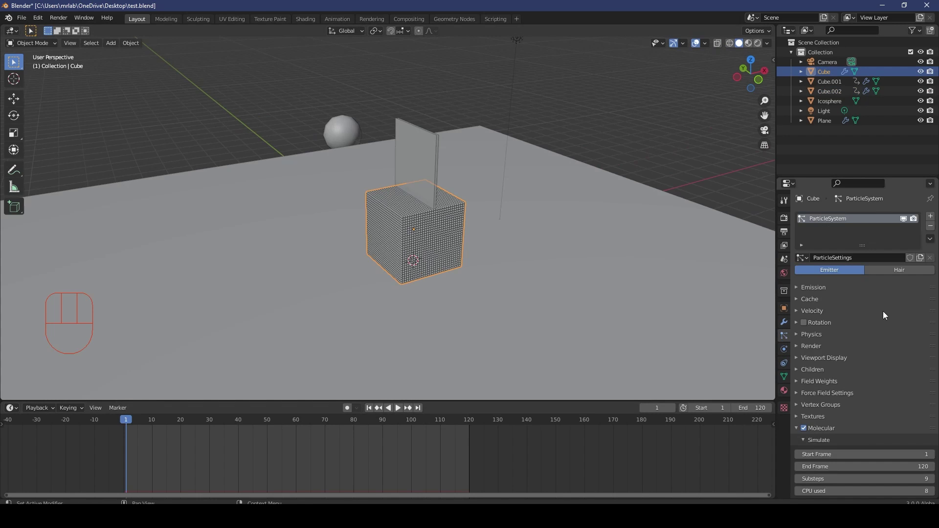
scroll(860, 335, down, 3)
scroll(851, 406, down, 4)
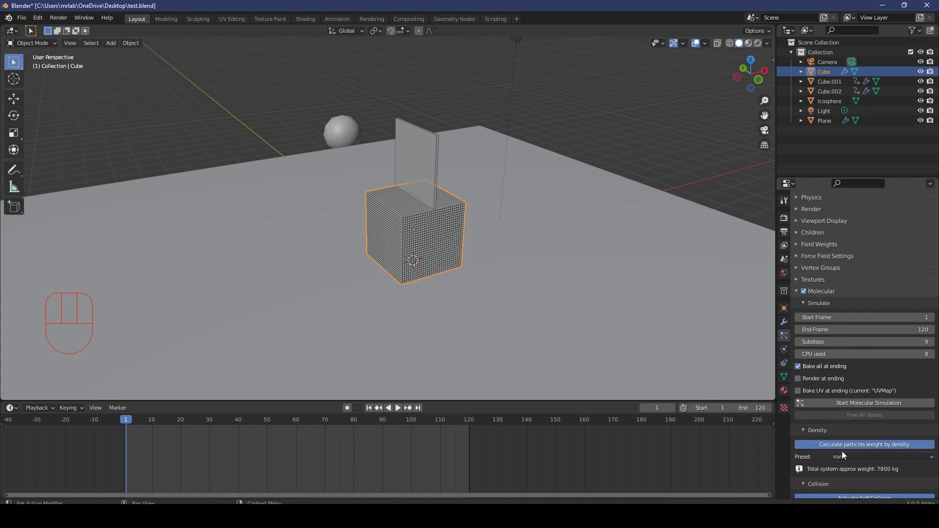
click(864, 403)
Play the baked simulation from several angles to examine how the blades split the particle cube, and stop at frame 90.
middle_drag(611, 242, 559, 269)
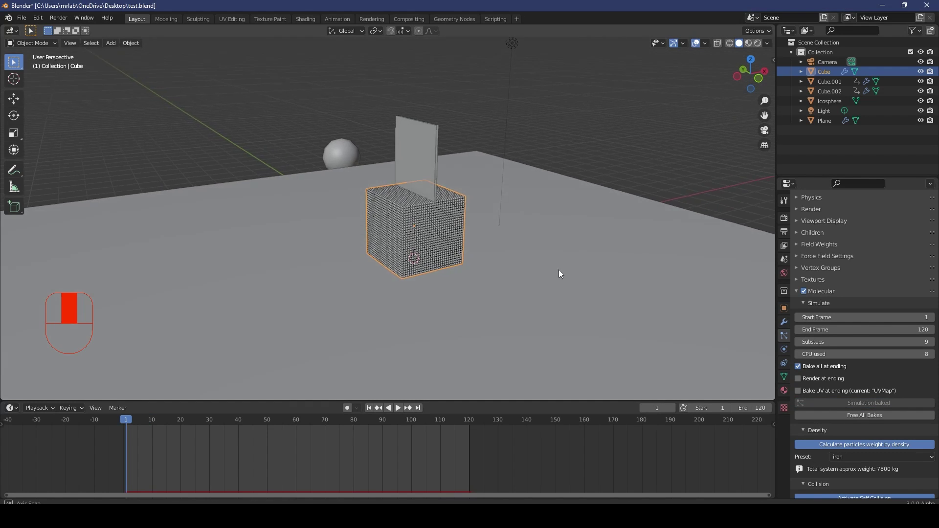
scroll(565, 269, up, 3)
key(space)
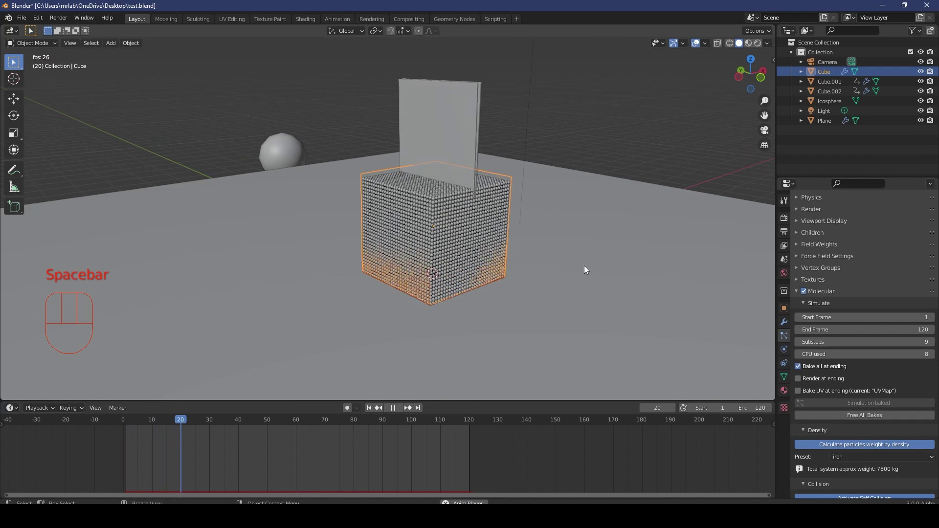
key(alt+a)
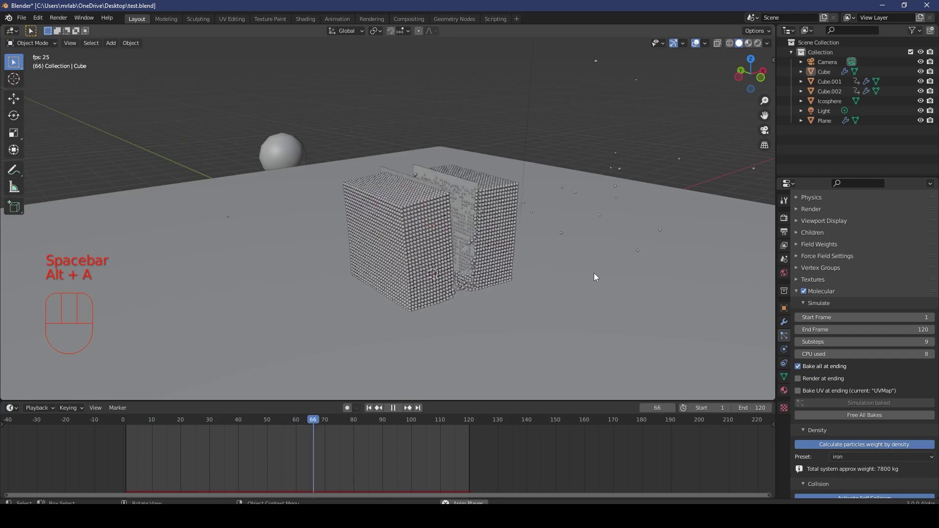
middle_drag(596, 276, 574, 272)
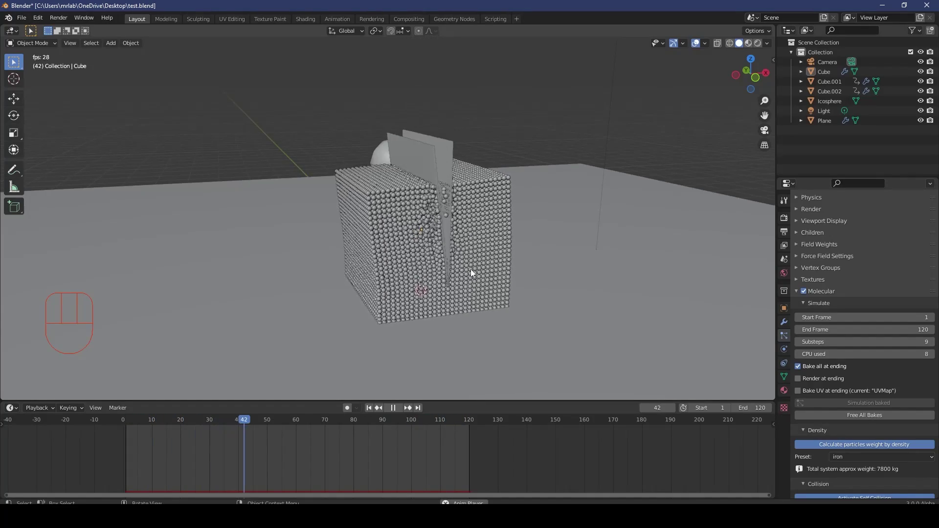
middle_drag(472, 272, 703, 287)
key(space)
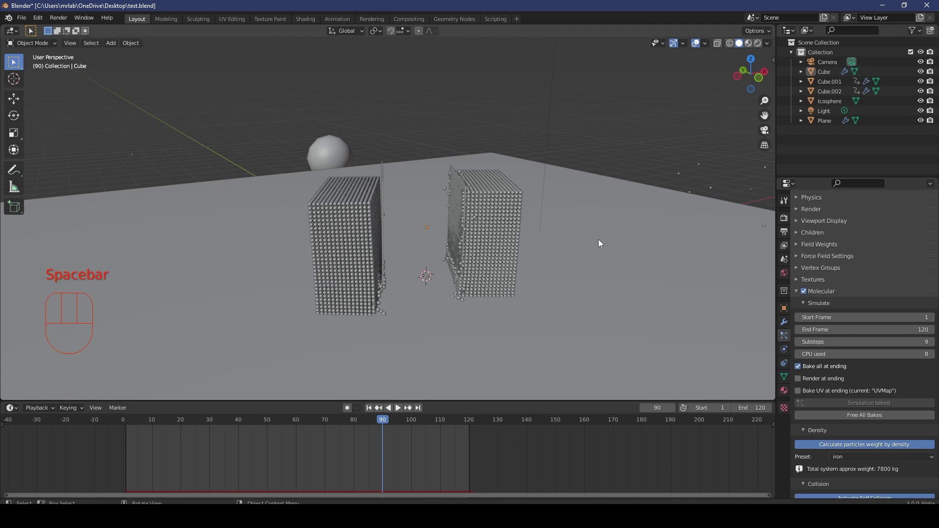
Select the icosphere behind the particle cube and set the scene's render engine to Cycles.
scroll(490, 172, down, 3)
middle_drag(394, 171, 413, 74)
click(415, 81)
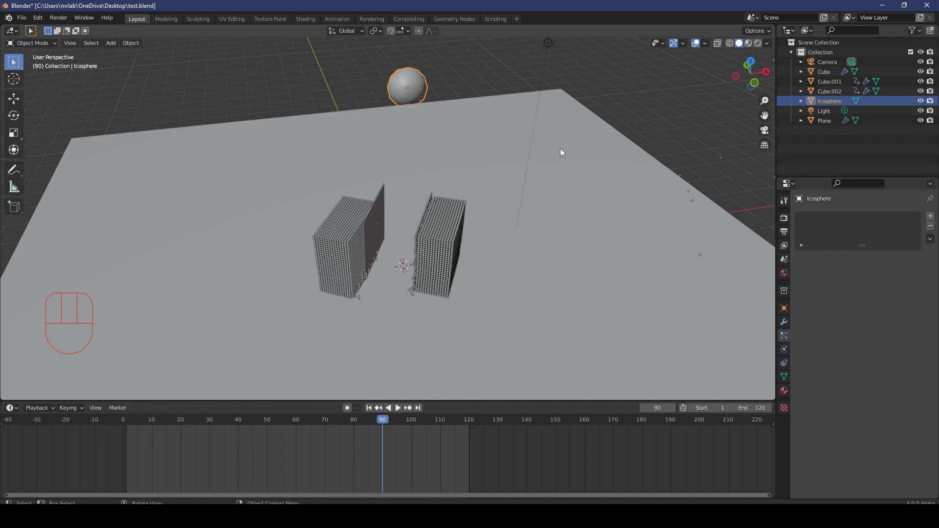
click(785, 218)
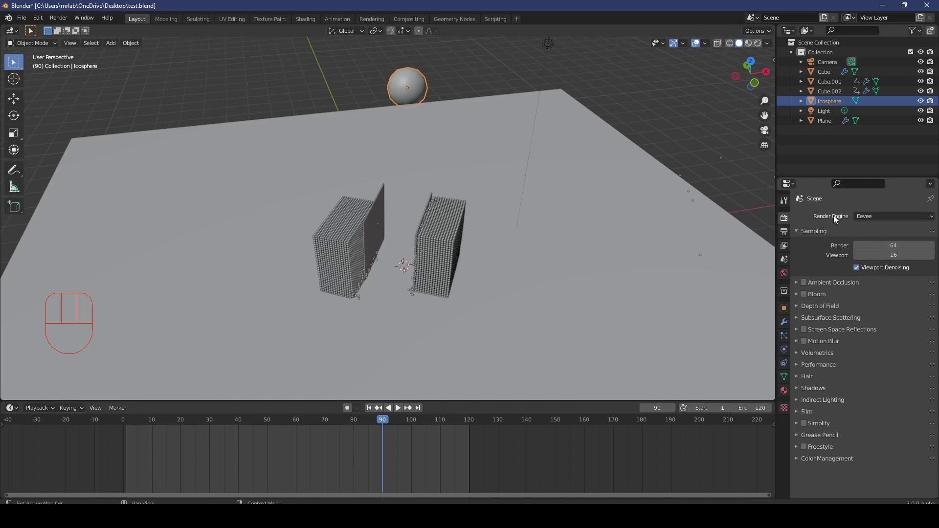
drag(869, 216, 871, 248)
Give the icosphere a new material with a red base color.
click(784, 390)
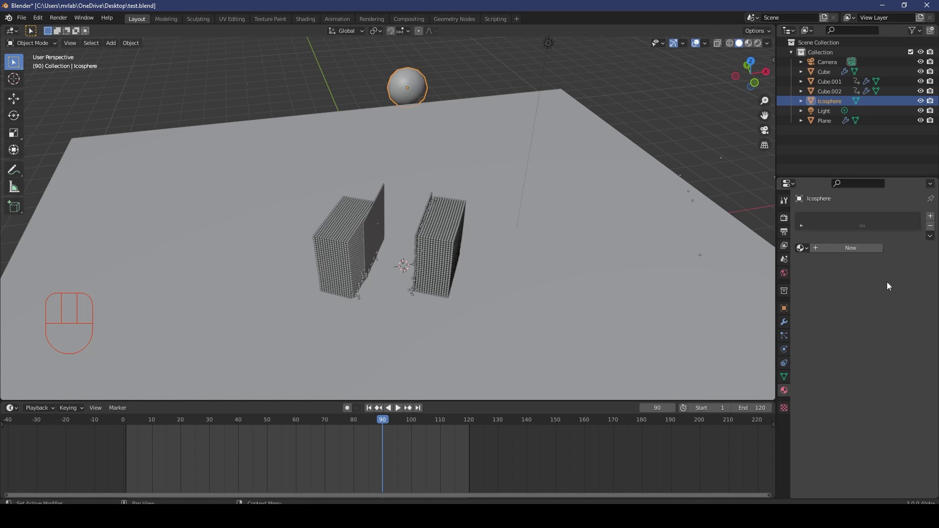
click(840, 249)
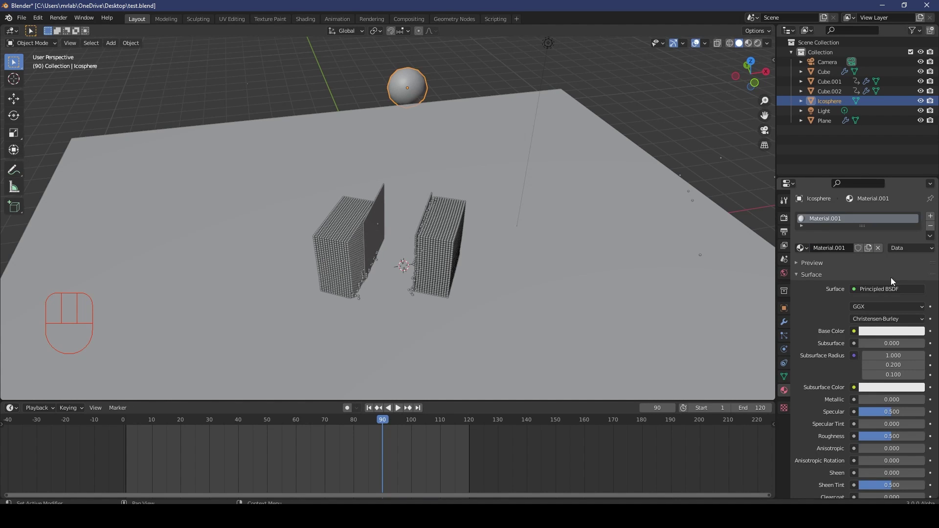
click(891, 331)
click(879, 256)
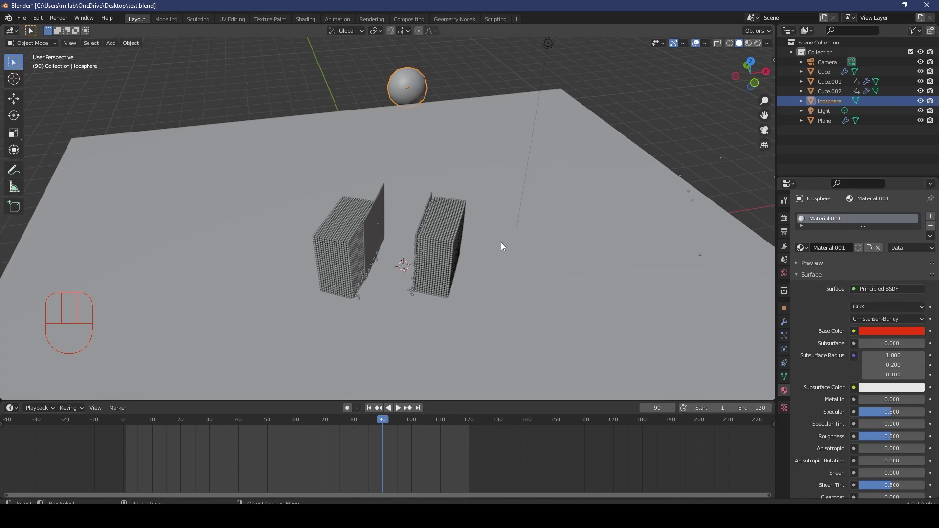
Create a new material on the duplicate blade, Cube.002.
middle_drag(501, 243, 352, 182)
scroll(473, 194, up, 2)
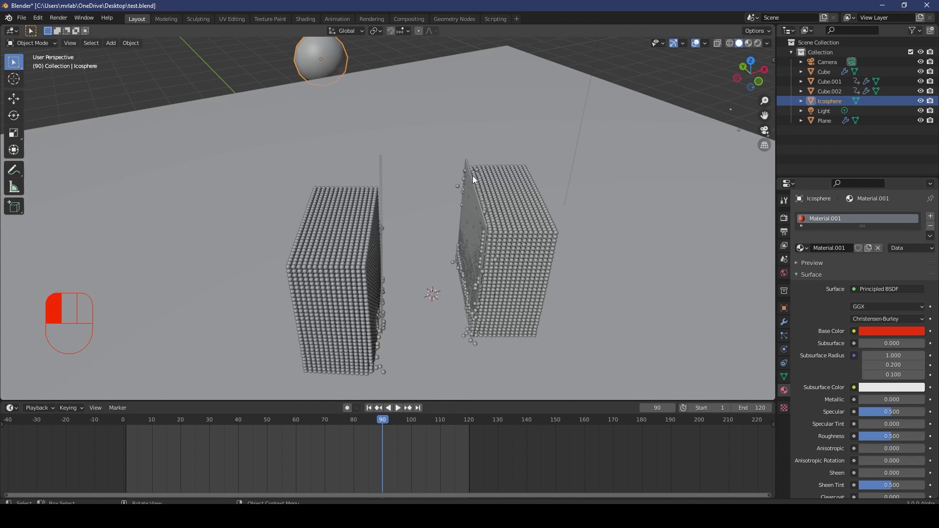
click(473, 175)
click(873, 248)
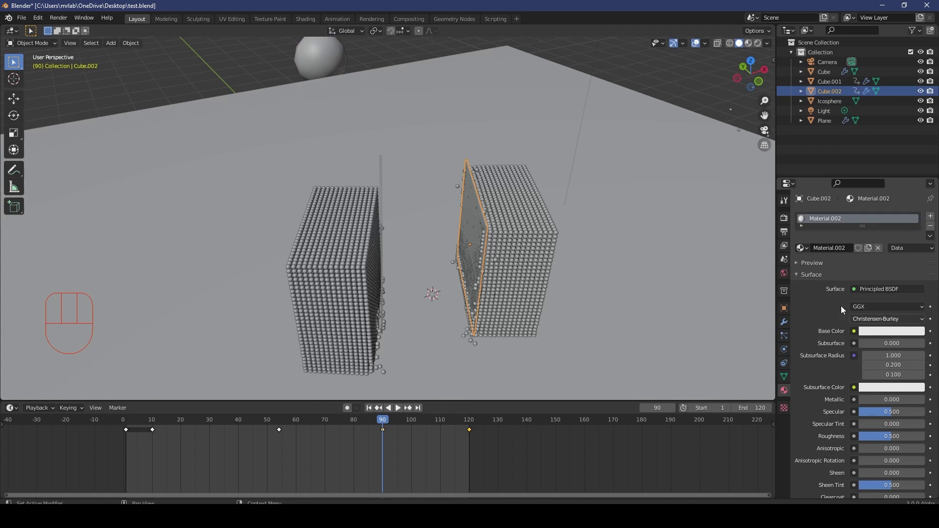
middle_drag(337, 161, 369, 153)
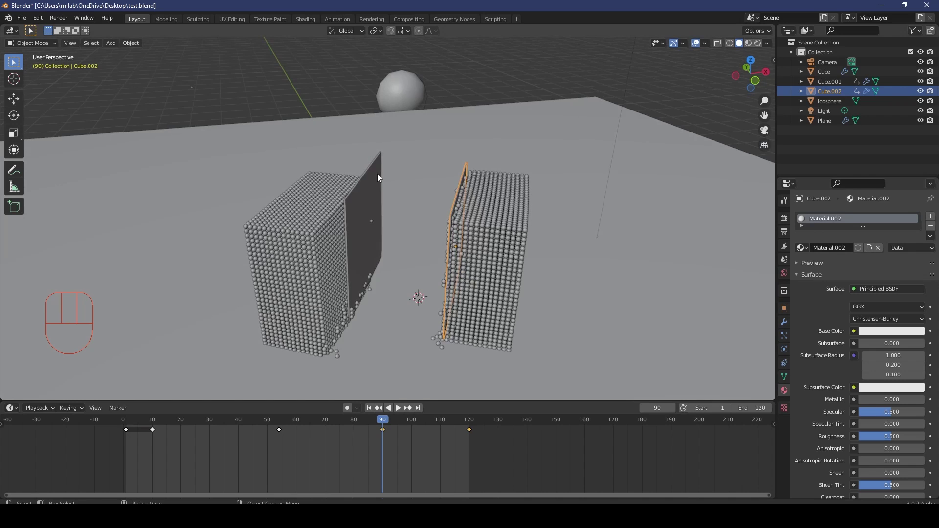
click(377, 174)
click(803, 248)
click(827, 277)
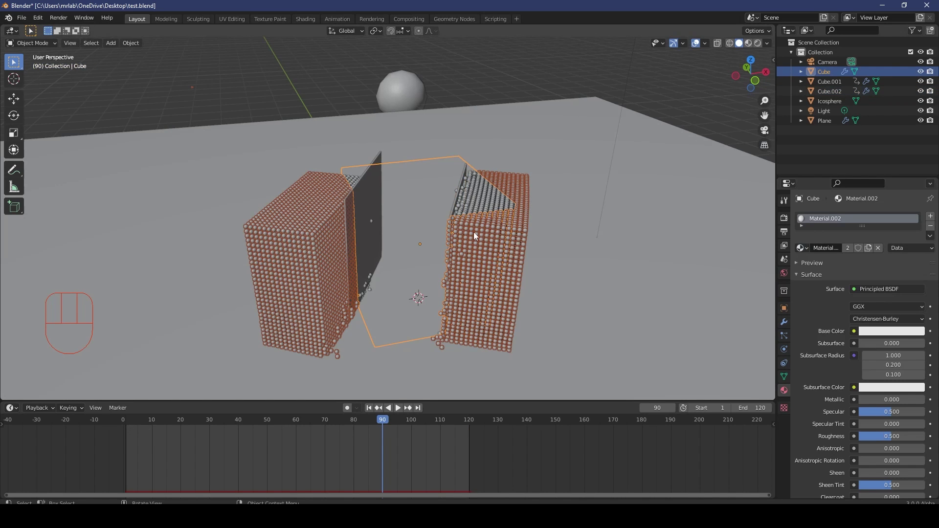
key(ctrl+z)
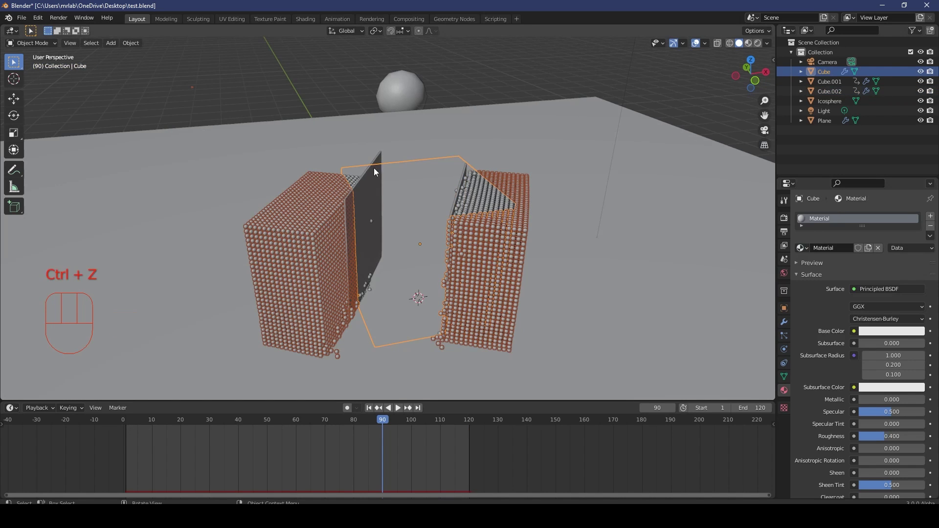
Assign the existing Material.002 to the original blade, Cube.001.
click(376, 157)
click(803, 248)
click(832, 279)
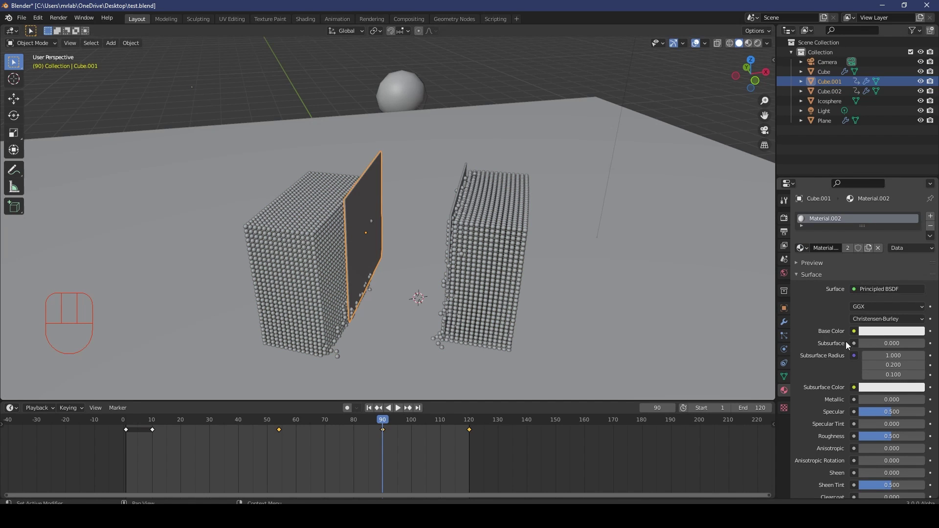
Make the shared blade material fully metallic at 1.000 and set its roughness to 0.316.
drag(901, 400, 929, 400)
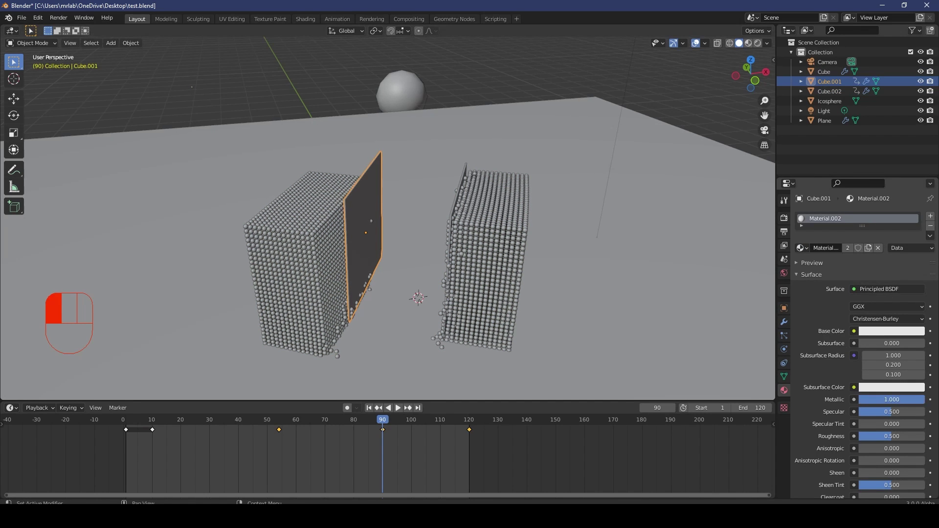
drag(898, 436, 874, 437)
middle_drag(562, 225, 592, 195)
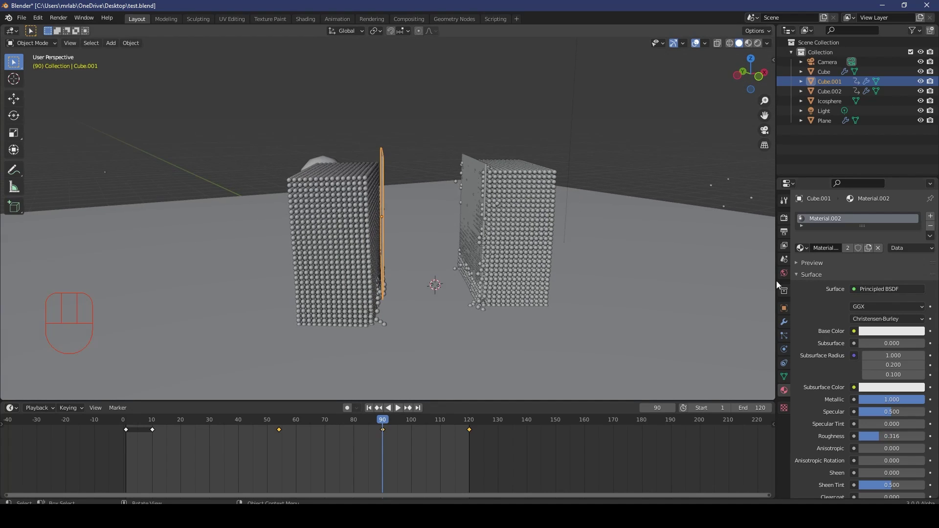
Set the world background color to a Nishita Sky Texture and save the file.
click(784, 273)
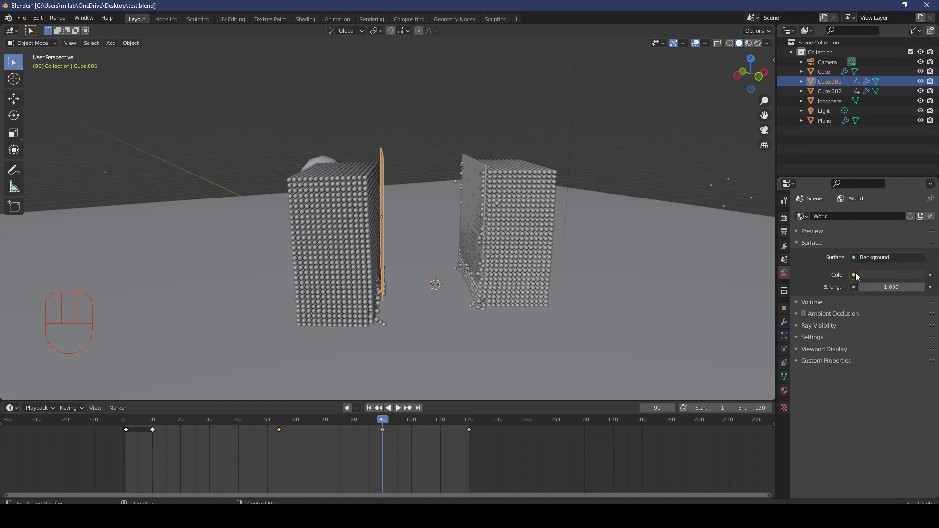
drag(855, 273, 666, 383)
middle_drag(488, 224, 524, 217)
key(ctrl+s)
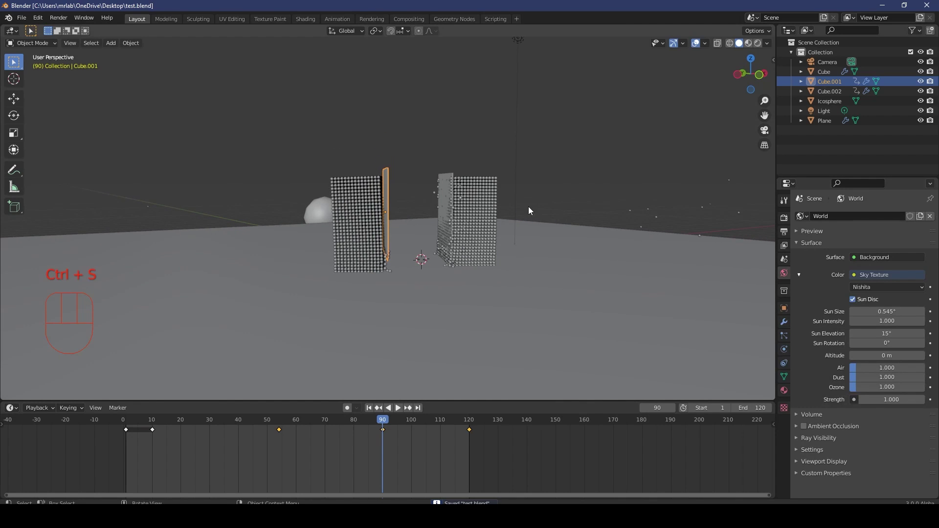
Switch to rendered shading and look through the scene camera.
key(z)
click(535, 154)
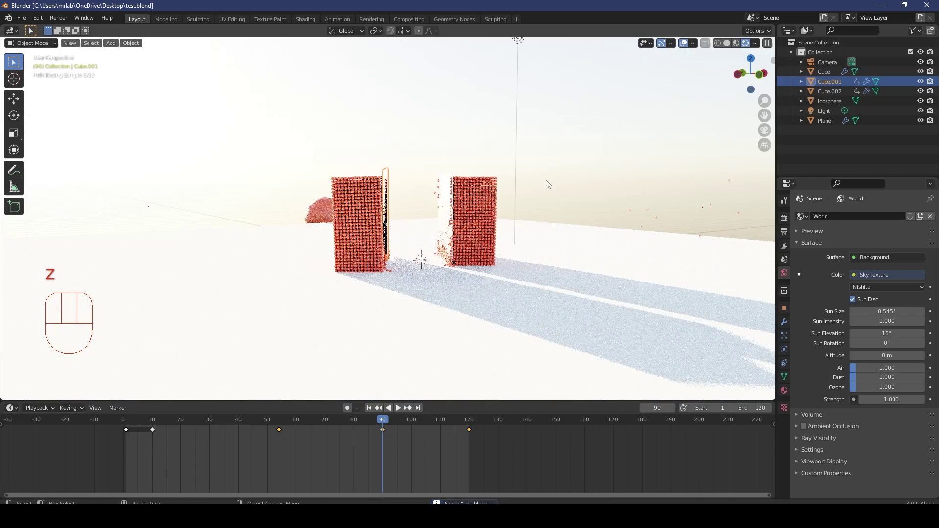
key(KP_0)
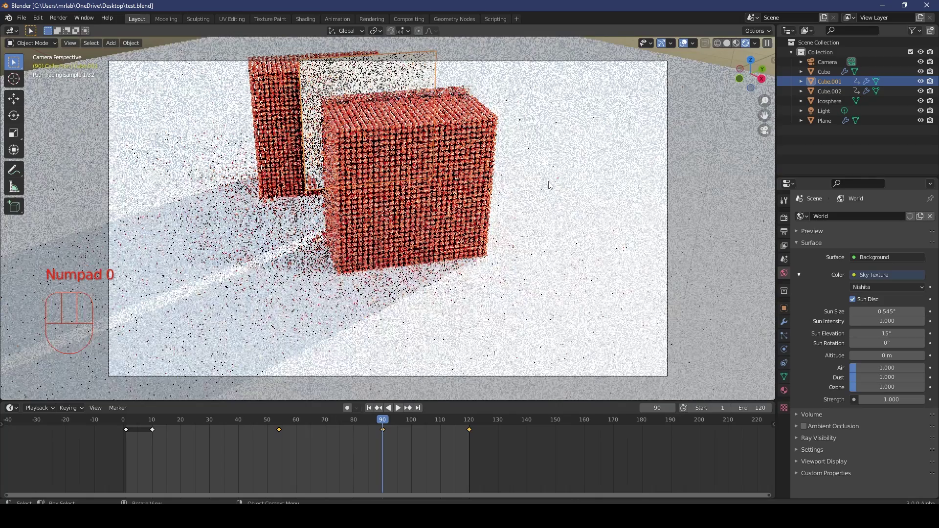
Move the camera about 0.85 m so both halves of the split cube fit inside the frame.
click(831, 63)
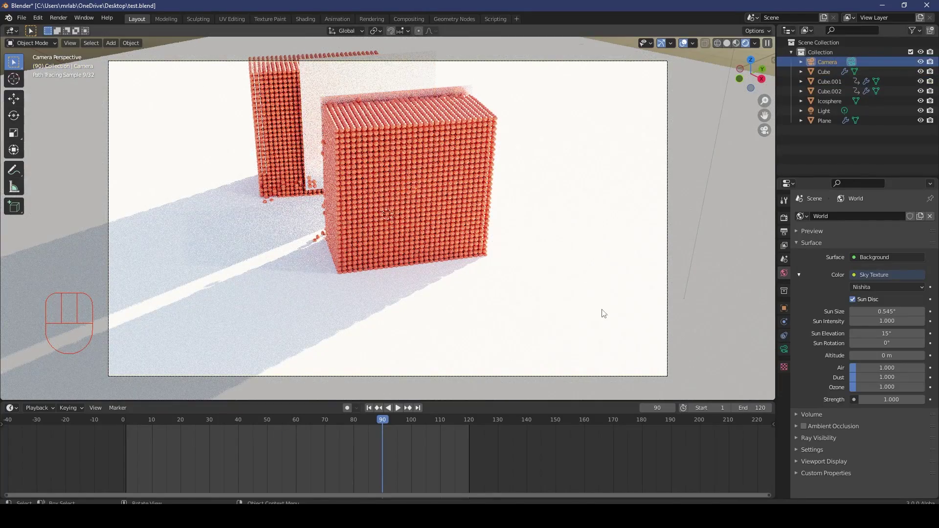
key(g)
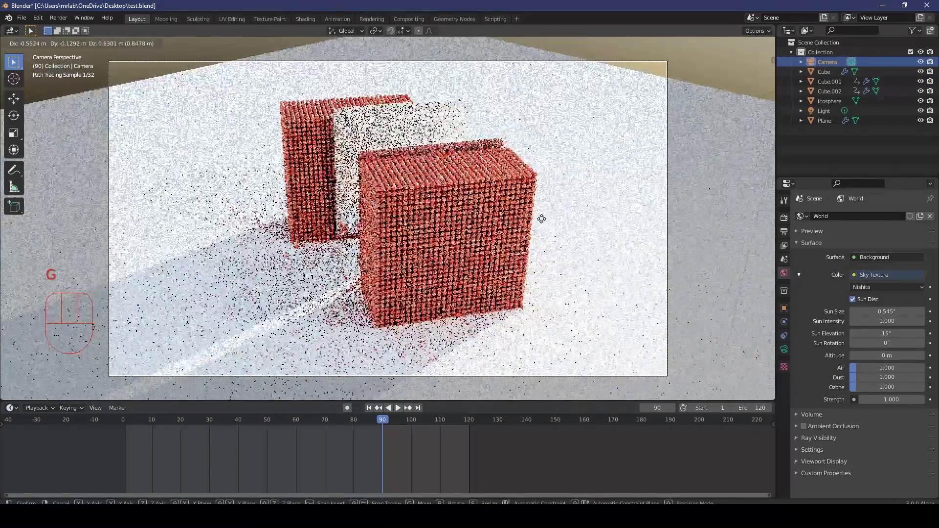
click(542, 219)
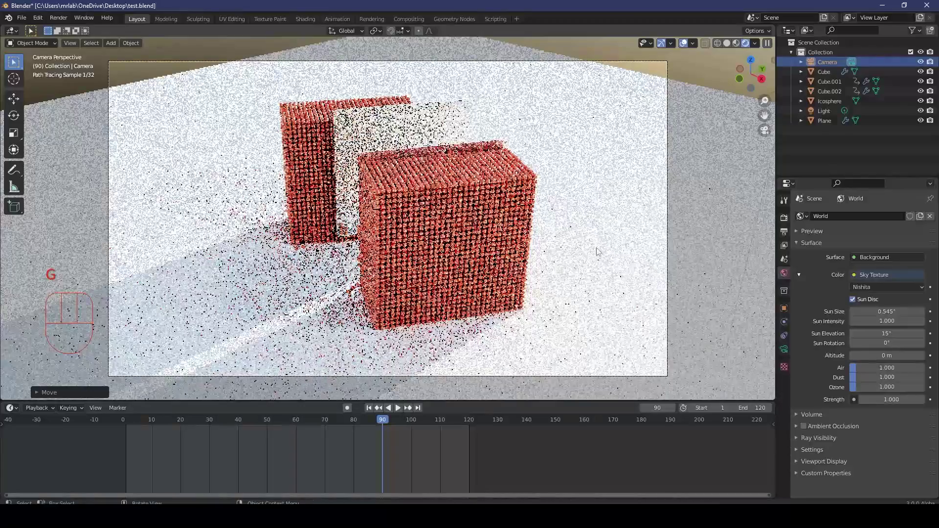
Set the Cycles render device to GPU Compute and enable OptiX denoising for final renders.
click(784, 219)
click(870, 240)
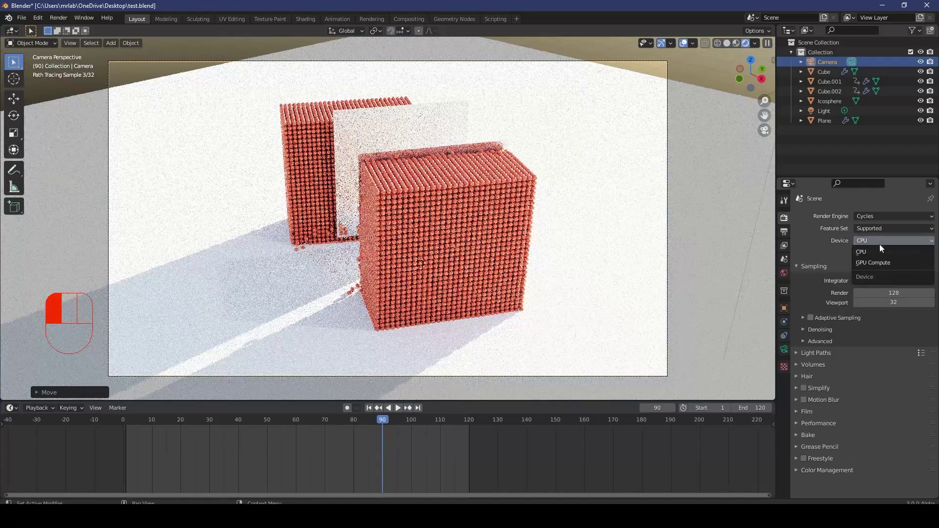
click(905, 262)
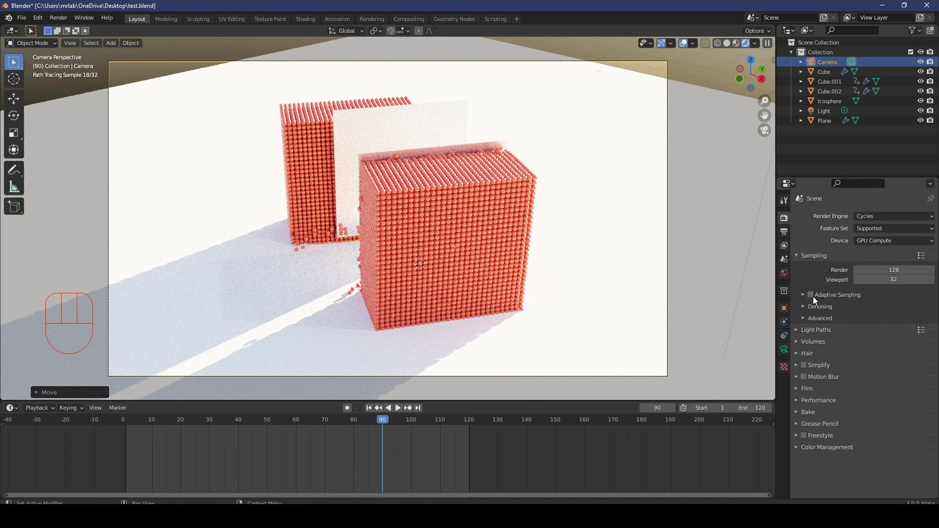
click(803, 307)
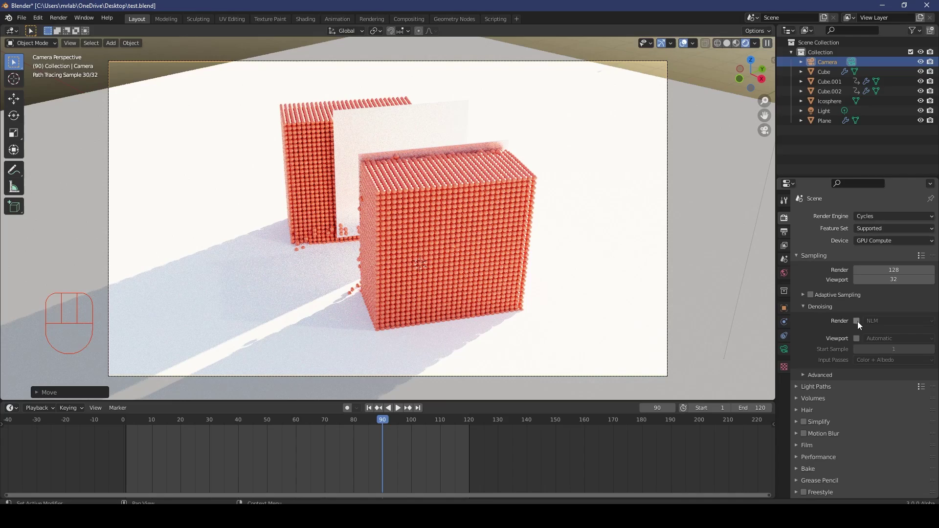
click(857, 320)
click(882, 321)
click(878, 341)
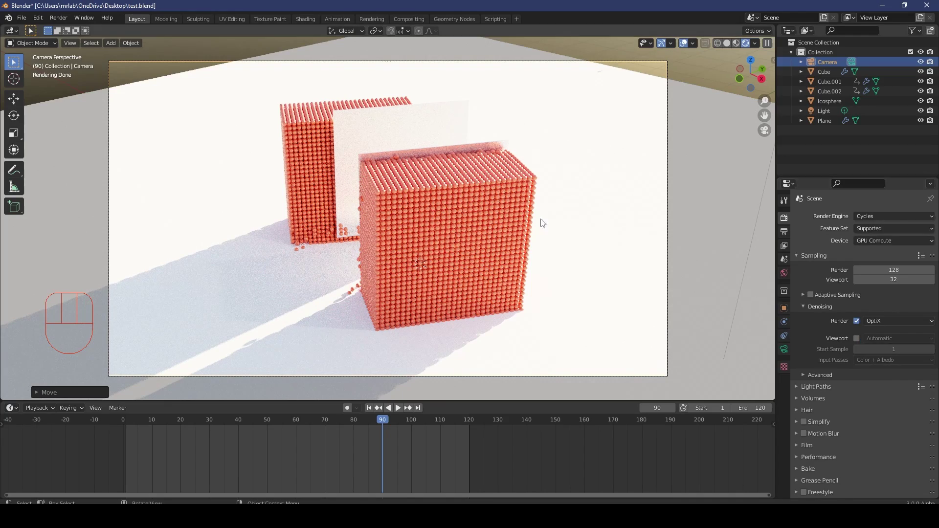
Scale the ground plane up to about 1.3 times its size so it extends farther behind the cubes.
scroll(478, 206, down, 2)
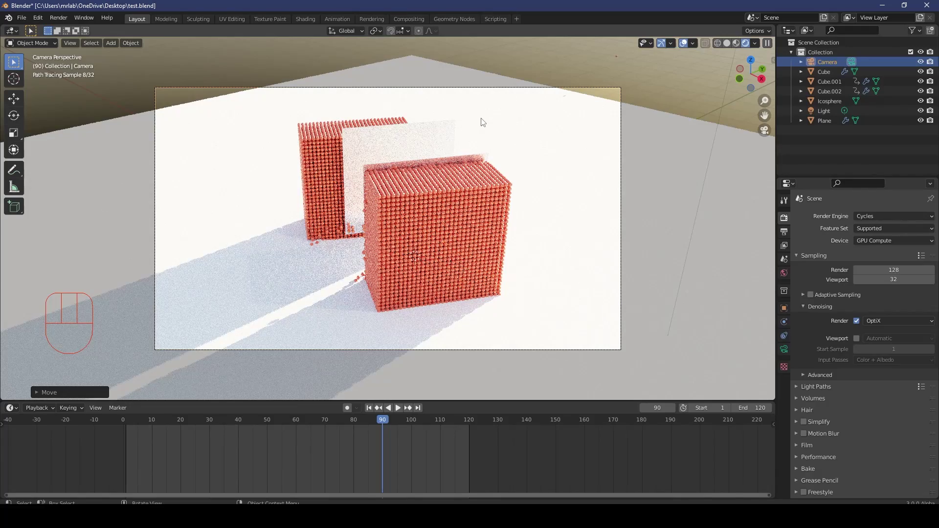
click(414, 136)
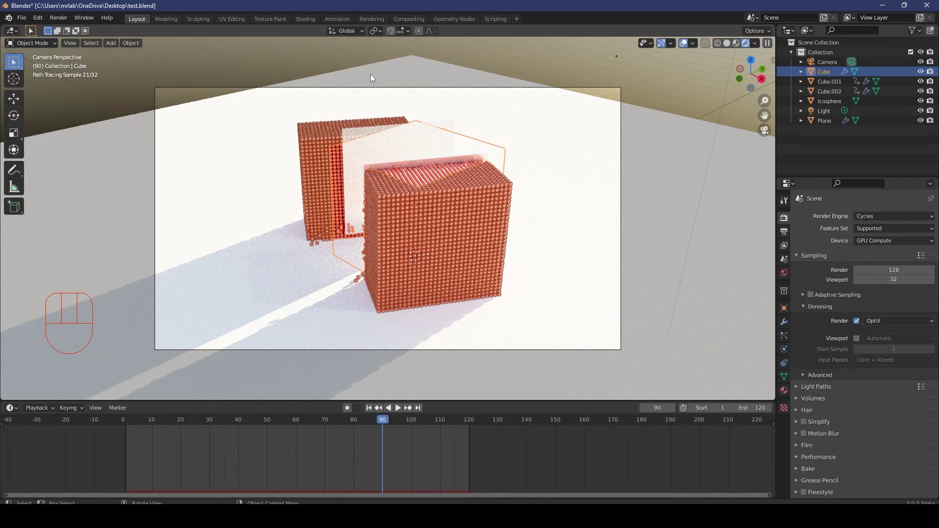
click(533, 151)
key(s)
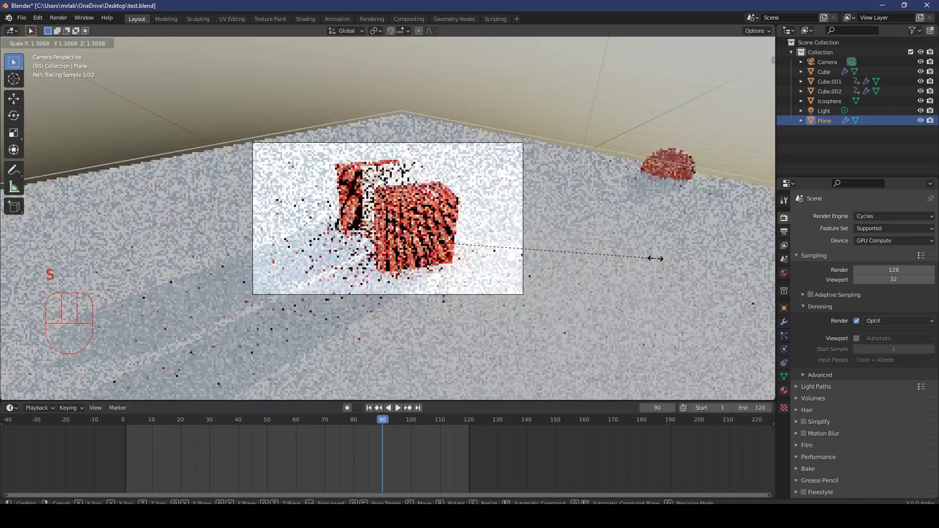
click(663, 259)
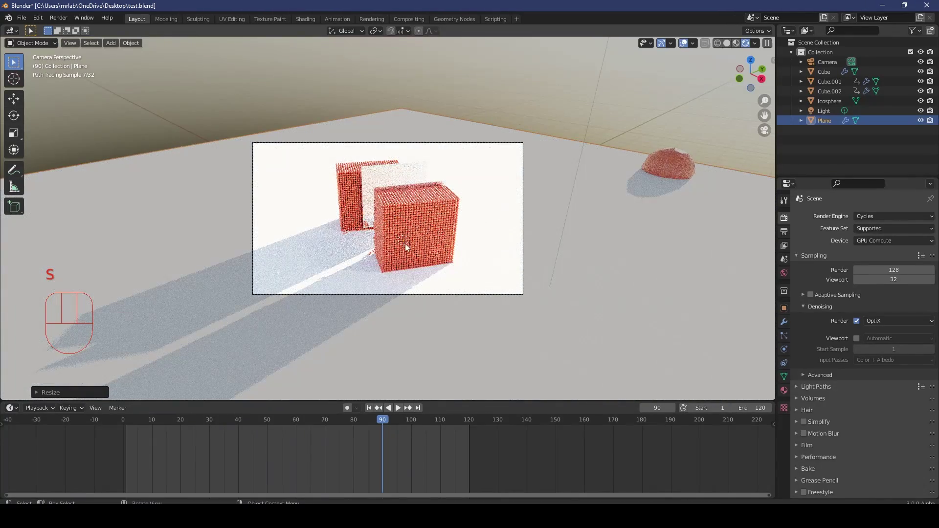
Restrict the rendered preview to a render region covering the camera frame.
key(ctrl+b)
drag(243, 314, 550, 142)
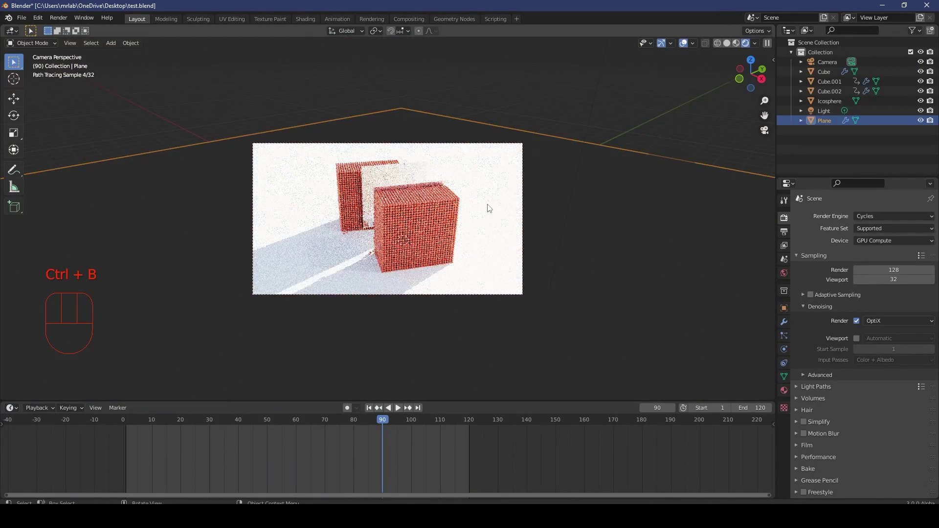
scroll(490, 209, up, 2)
Darken the blade material's base color to a mid grey in the Shading workspace, using a rendered camera preview.
click(423, 147)
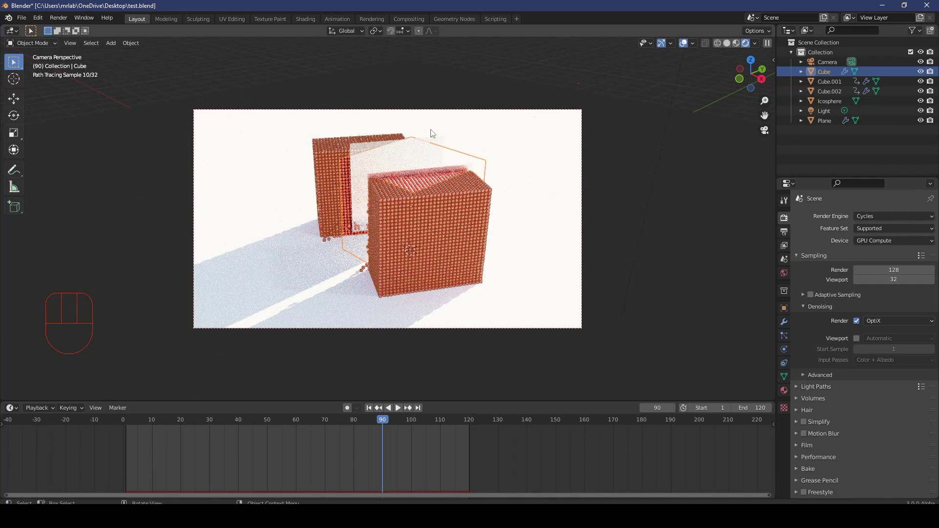
click(439, 144)
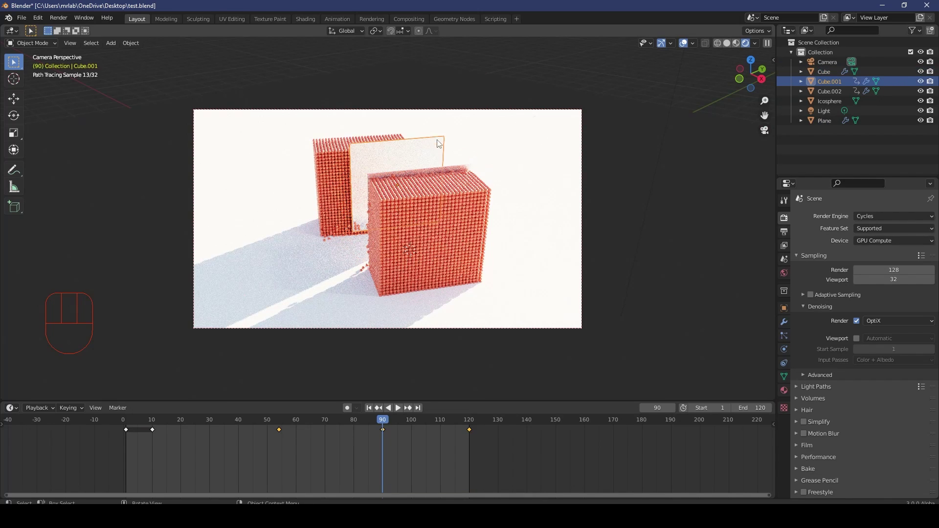
click(308, 19)
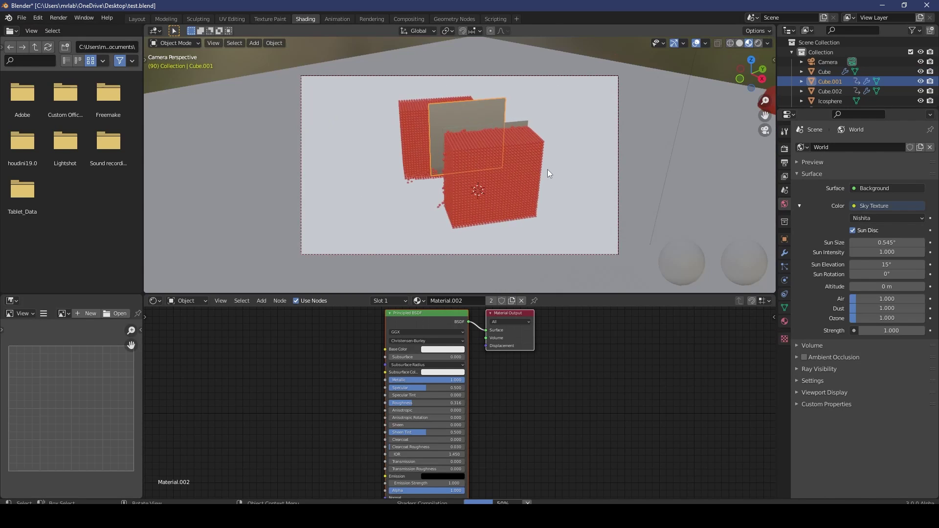
key(z)
click(559, 114)
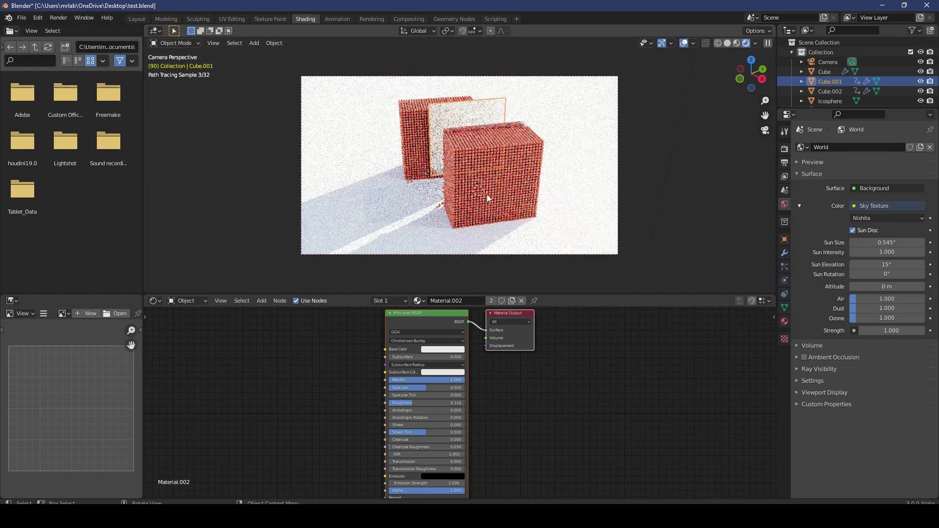
click(451, 348)
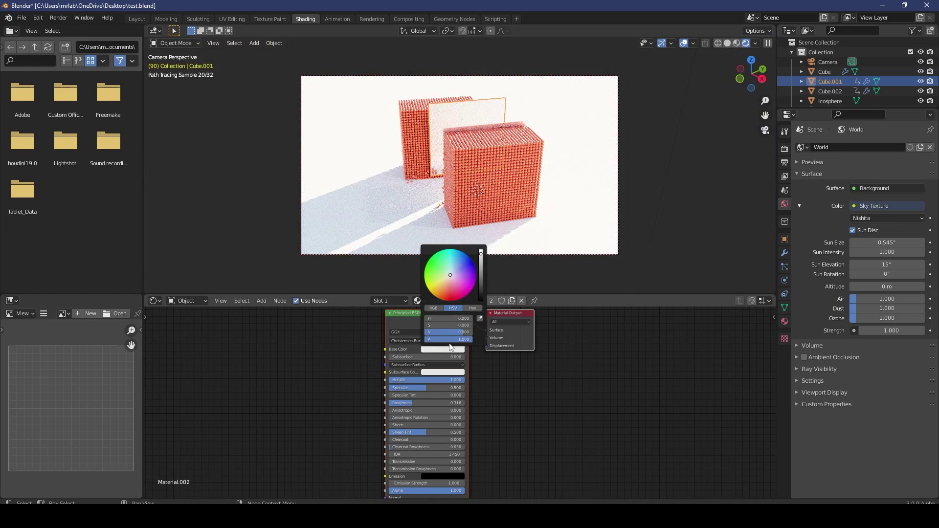
drag(481, 273, 481, 278)
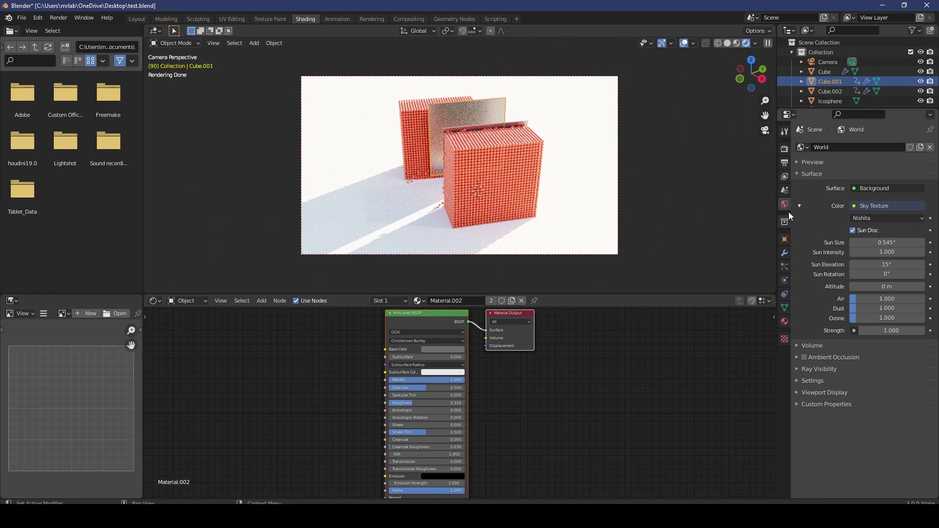
Set the strength of the world's Sky Texture background to 0.3.
click(900, 331)
text(0.3)
key(Return)
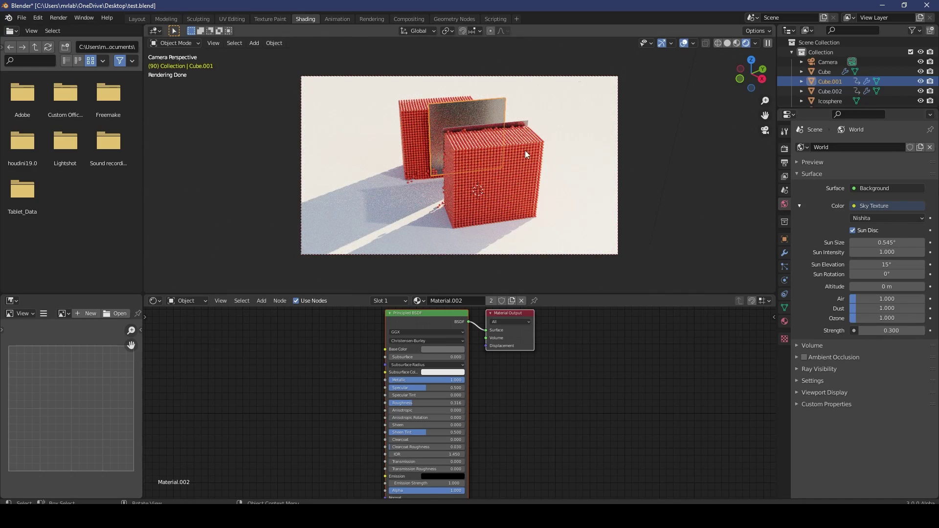
Add an Object Info node to the icosphere's material and link its Random output to the Principled BSDF Base Color.
key(KP_0)
click(579, 147)
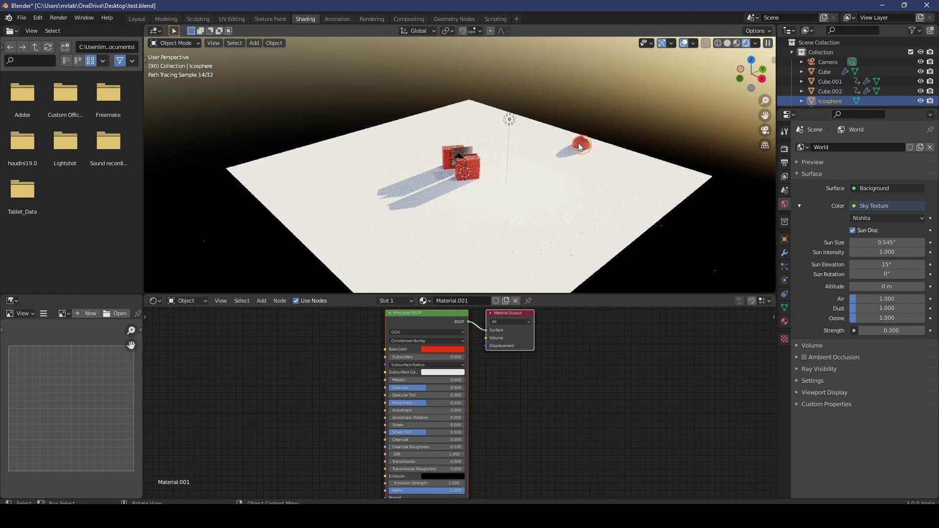
key(KP_0)
scroll(398, 383, up, 3)
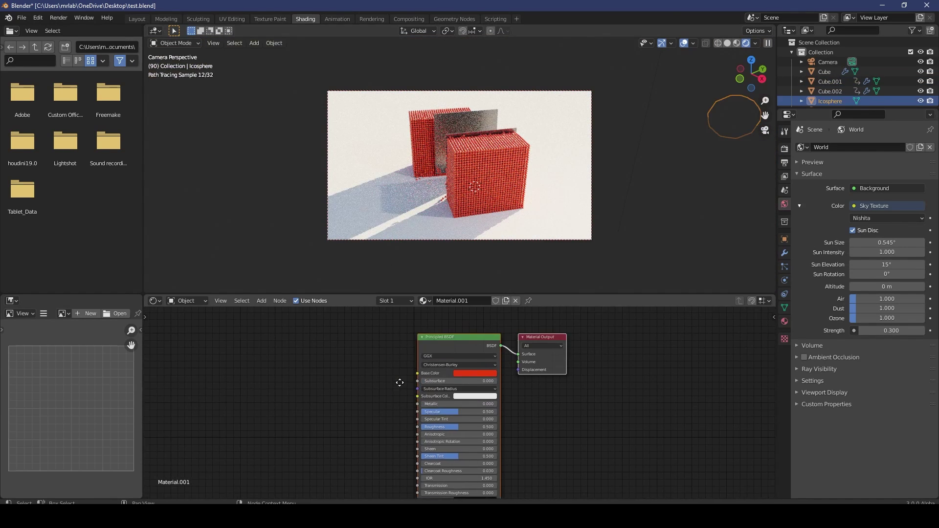
middle_drag(369, 343, 421, 389)
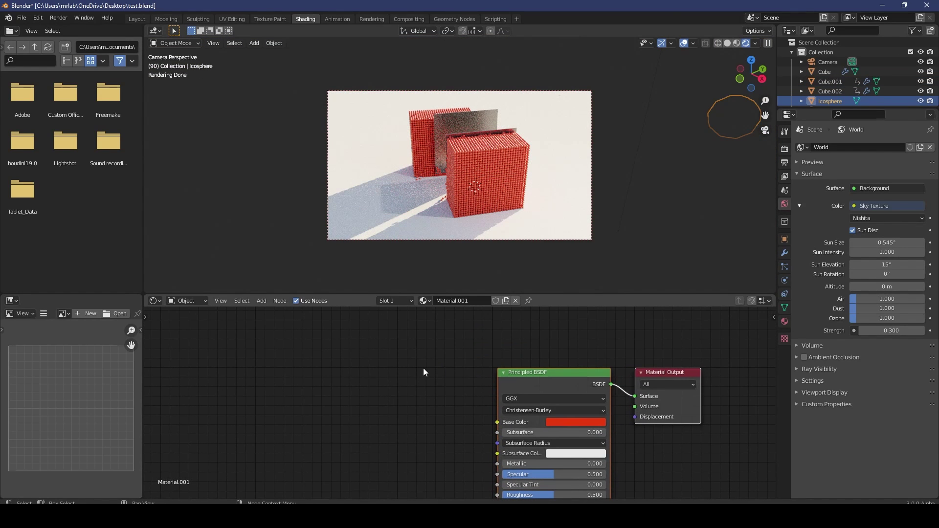
key(shift+a)
click(422, 368)
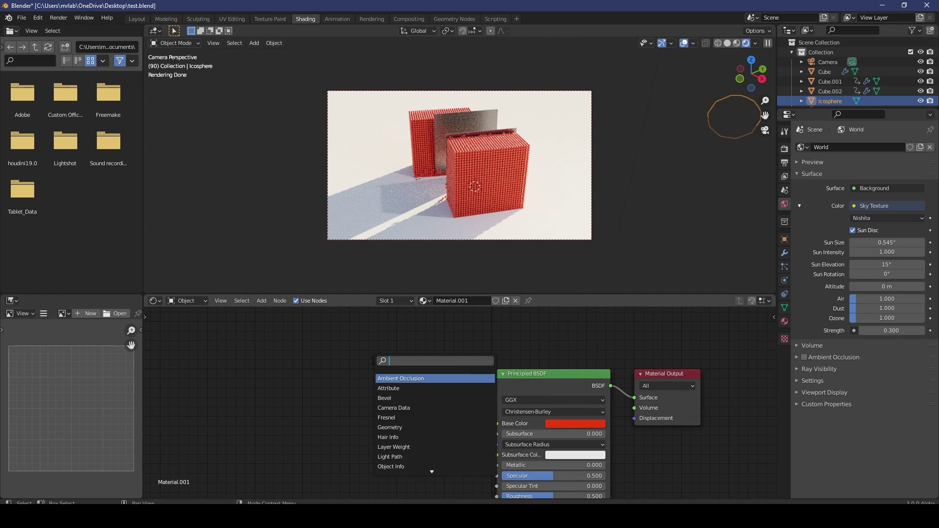
text(obj)
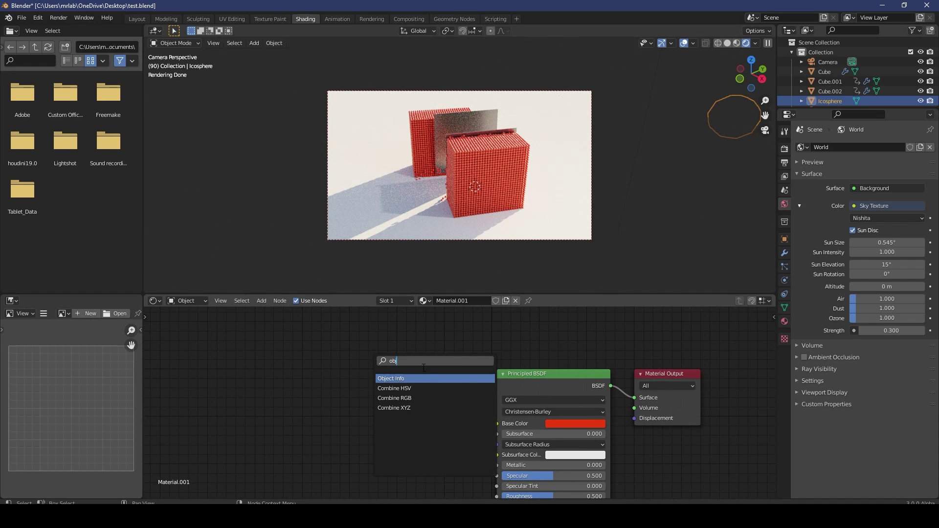
key(Return)
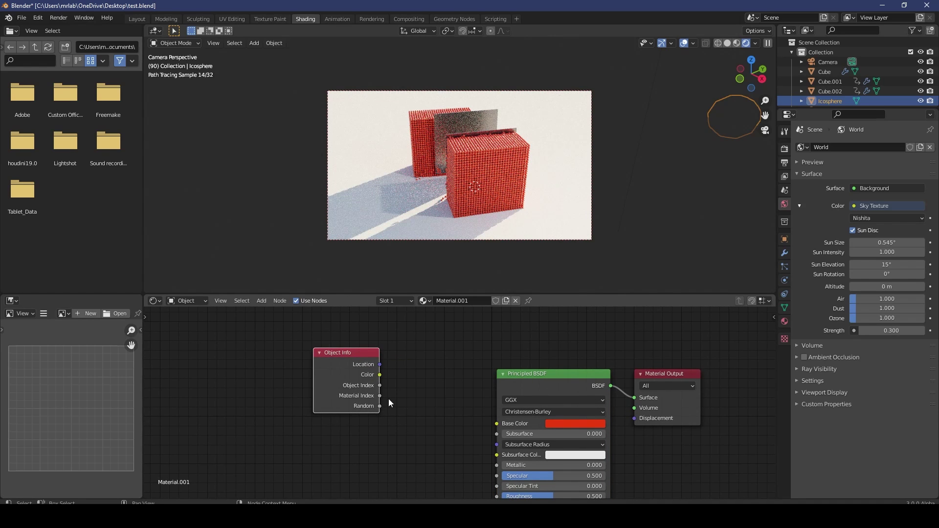
drag(379, 406, 497, 424)
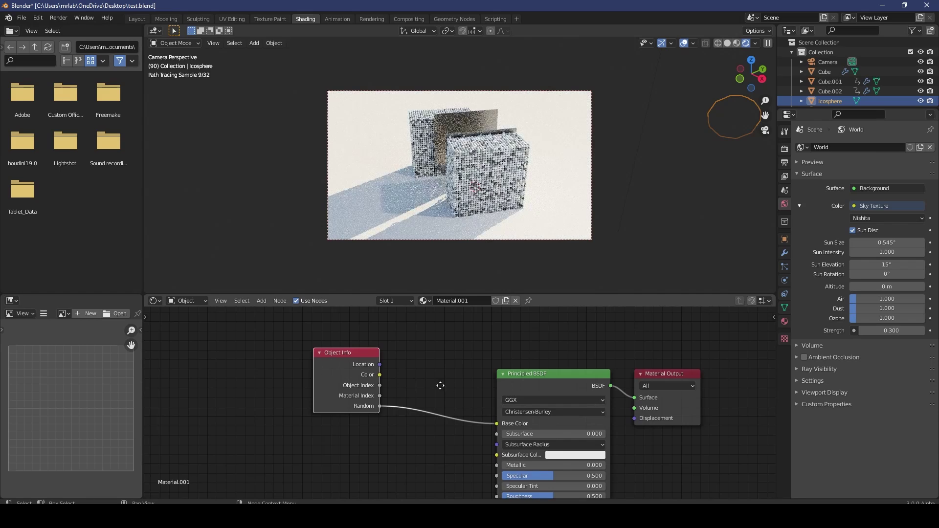
Insert a ColorRamp node between the Object Info Random output and the Principled BSDF Base Color.
middle_drag(440, 386, 457, 386)
key(shift+a)
text(c)
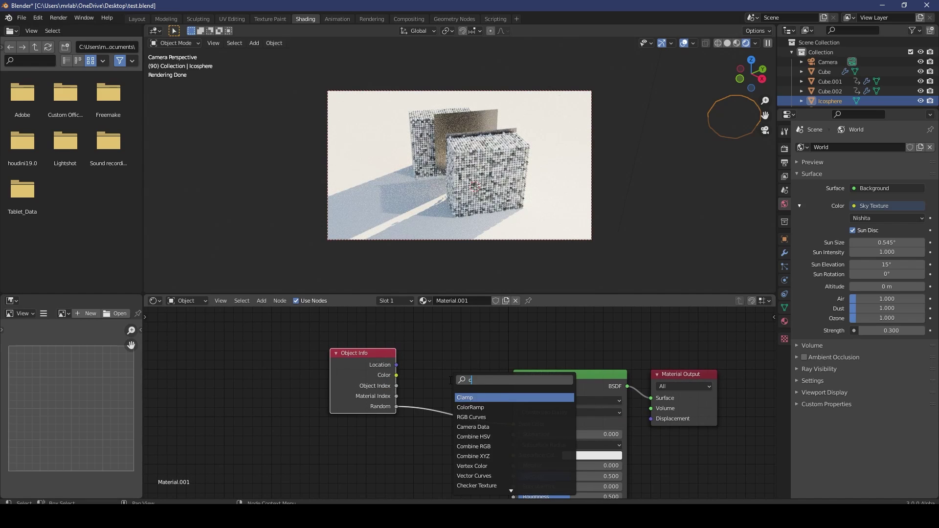
text(olo)
click(473, 398)
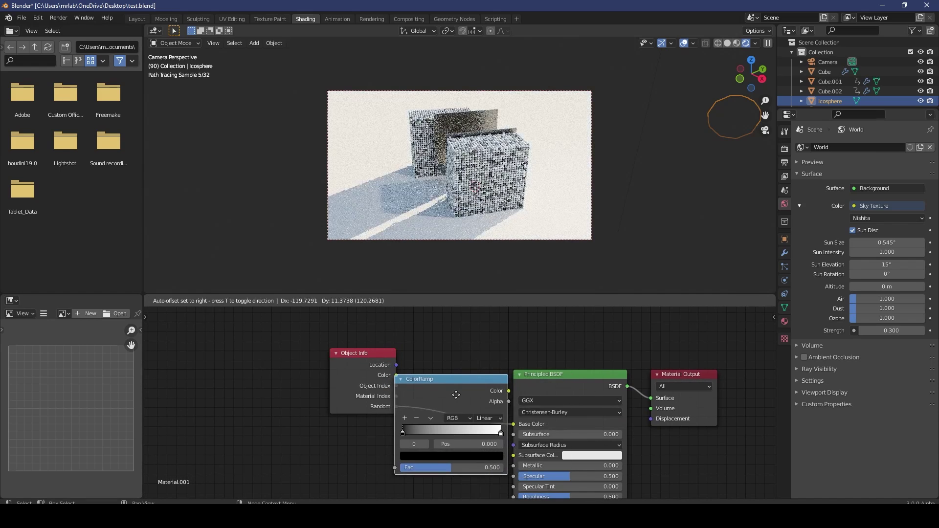
click(509, 397)
Set the ColorRamp's white stop to light blue at position 0.777 and its black stop to deep blue at 0.318.
drag(540, 434, 517, 435)
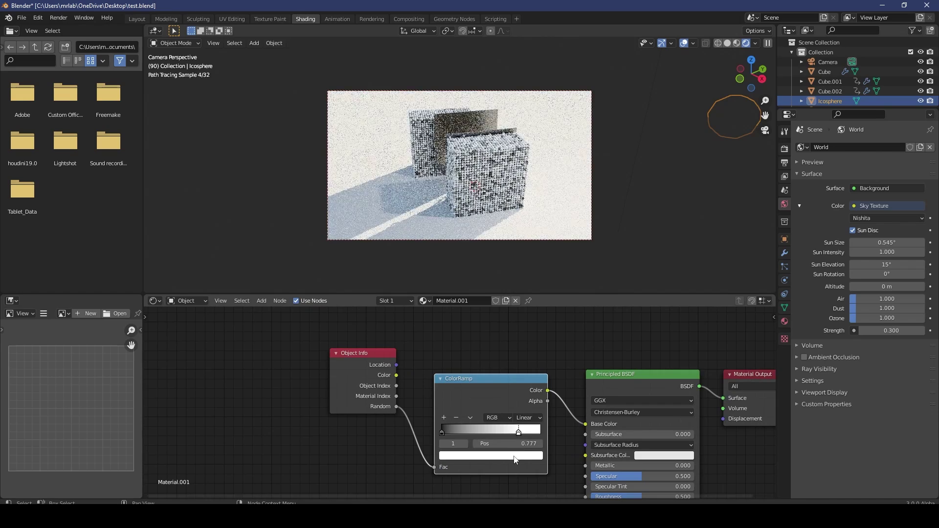
click(518, 455)
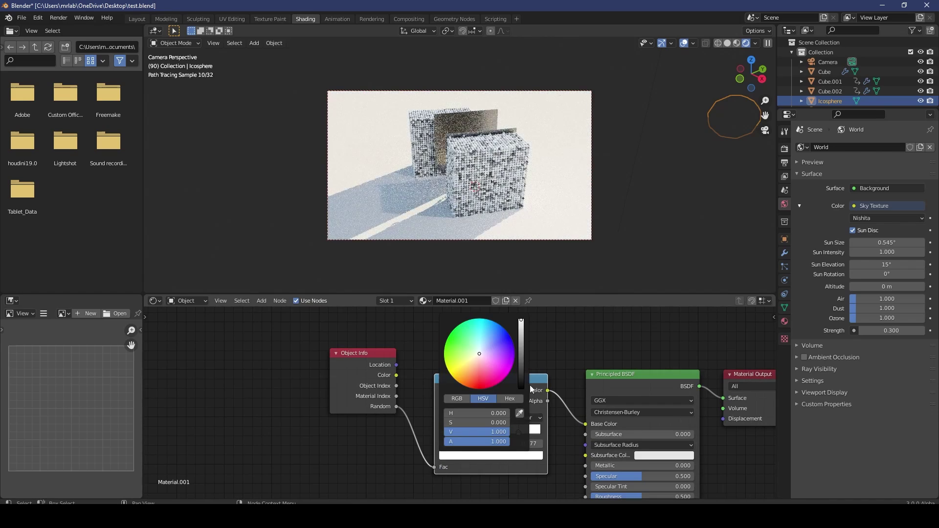
click(493, 325)
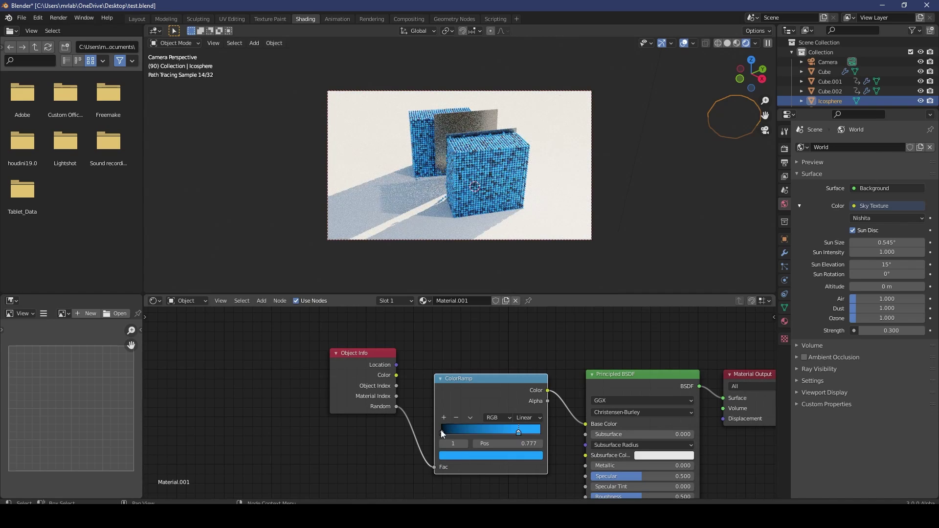
click(442, 431)
click(478, 454)
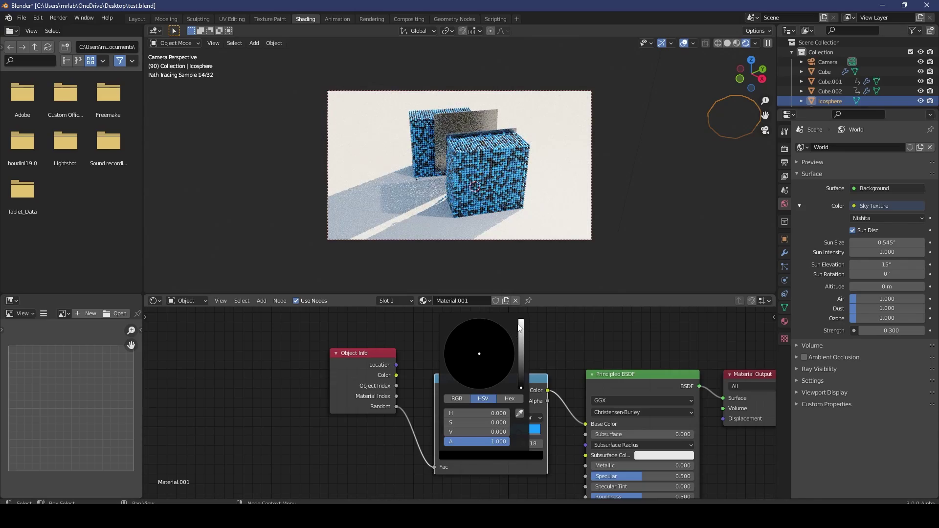
mouse_move(489, 333)
mouse_down()
mouse_move(503, 328)
mouse_move(490, 387)
mouse_move(504, 329)
mouse_move(488, 319)
mouse_move(503, 328)
mouse_up()
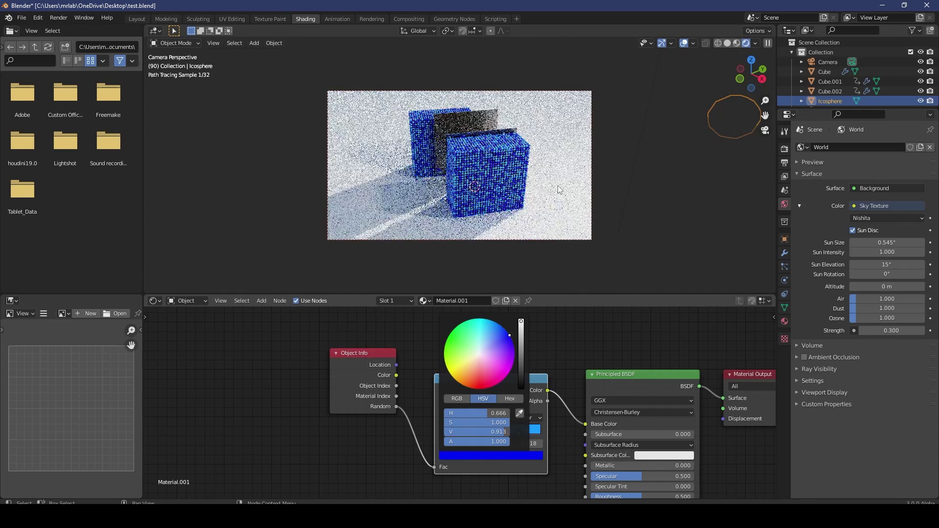
Switch to solid shading and examine the gap between the two blades and the separated particle halves.
scroll(559, 174, up, 2)
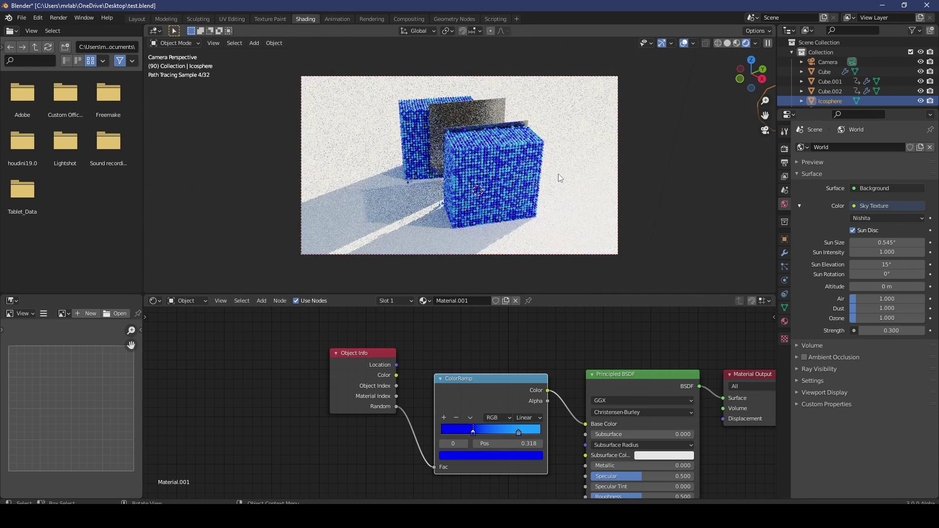
key(z)
click(621, 167)
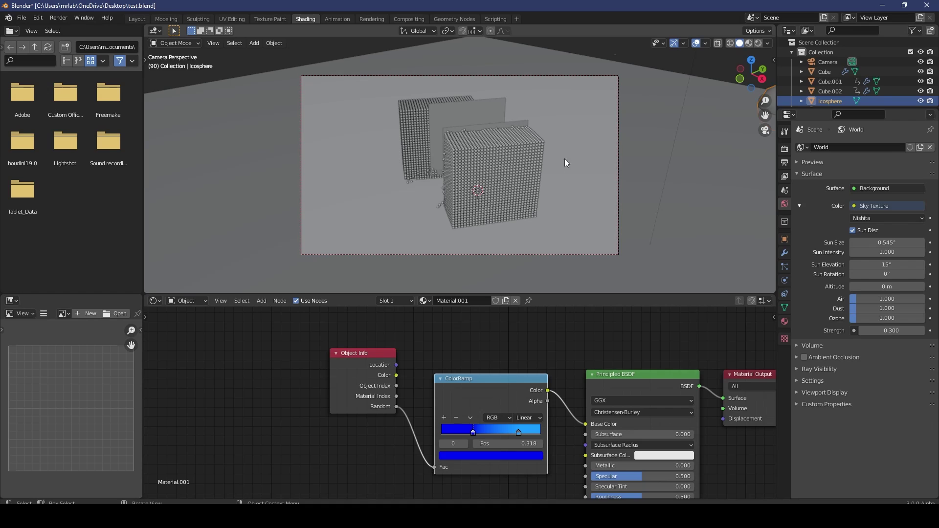
middle_drag(565, 159, 445, 157)
scroll(446, 157, up, 3)
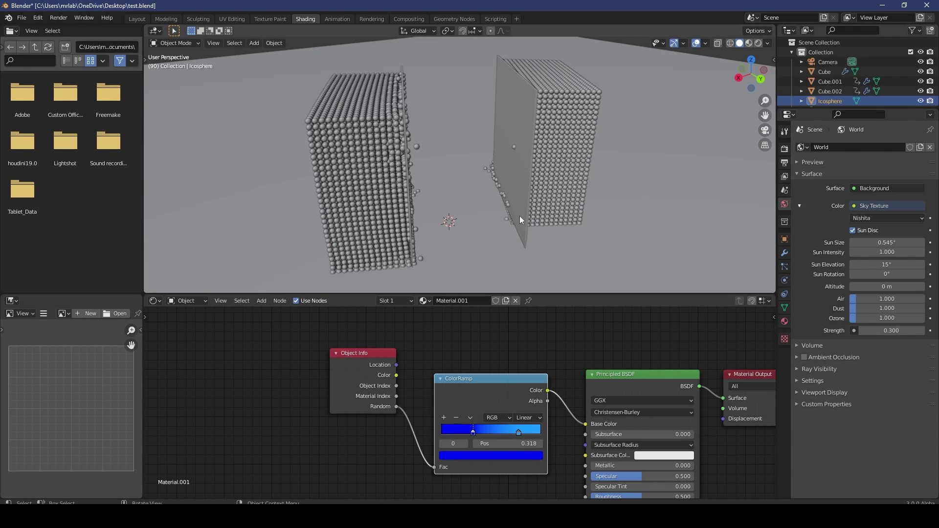
middle_drag(533, 223, 577, 236)
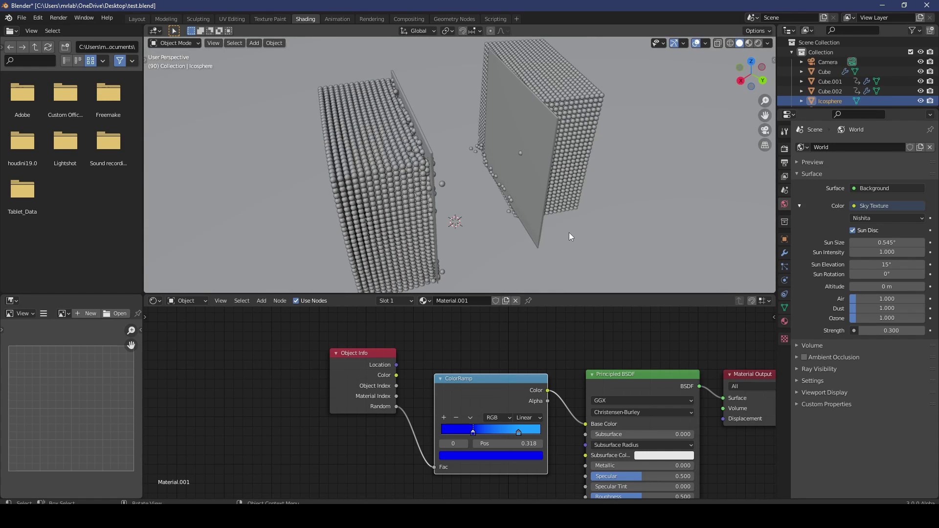